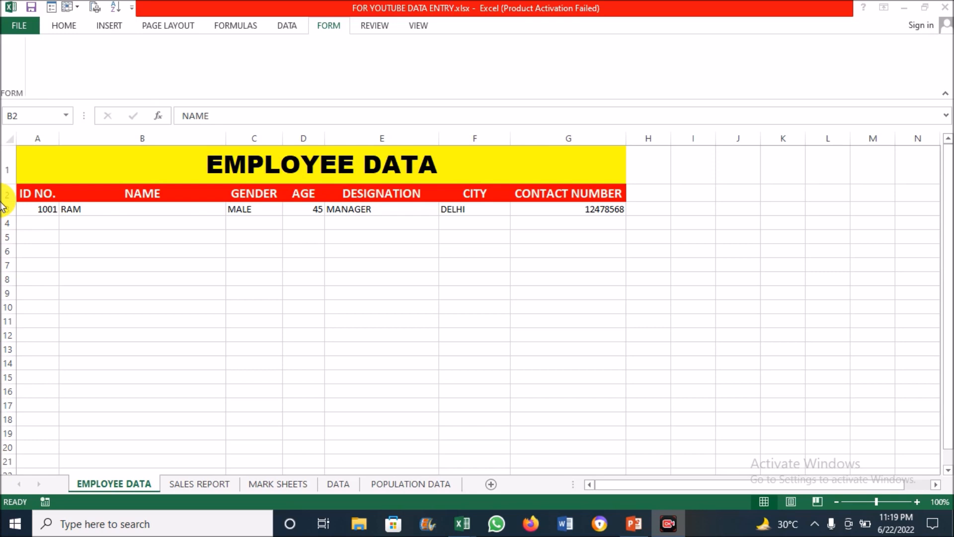
- Look over the column headings and the existing record in row 3 of the EMPLOYEE DATA sheet
left_click(107, 218)
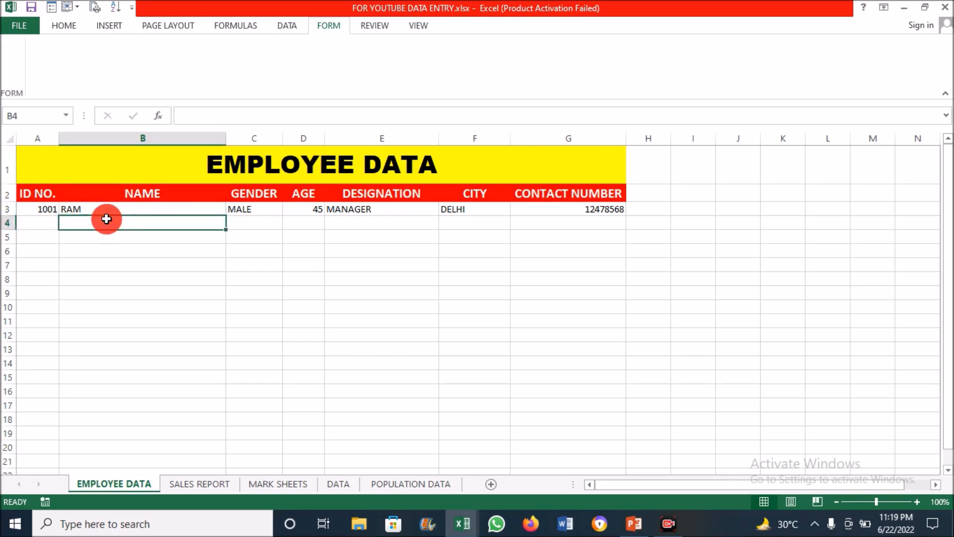
left_click(46, 206)
left_click(163, 206)
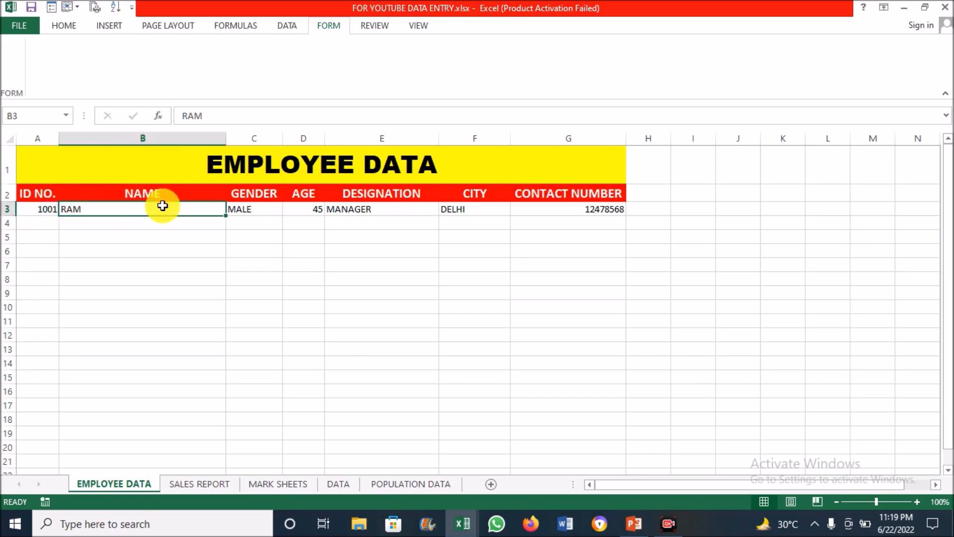
left_click(54, 191)
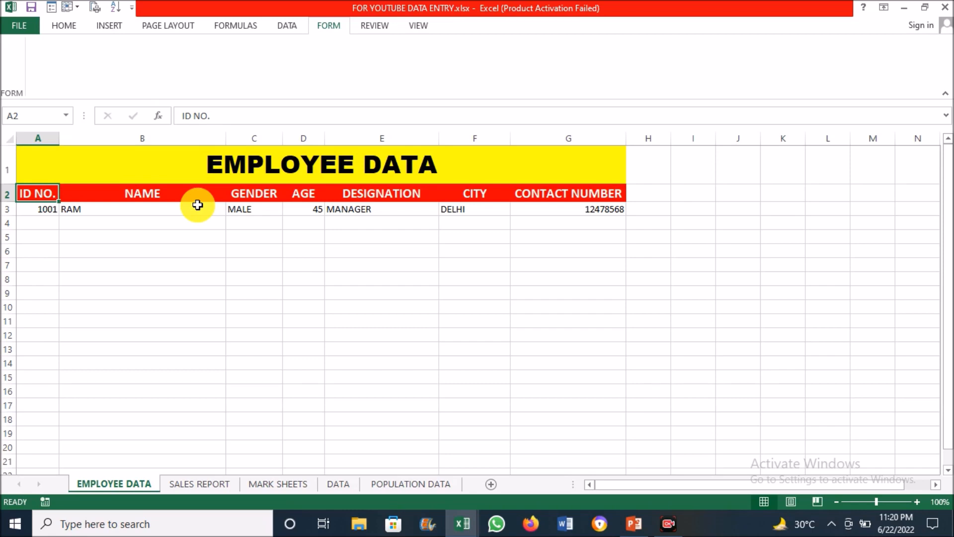
left_click(304, 223)
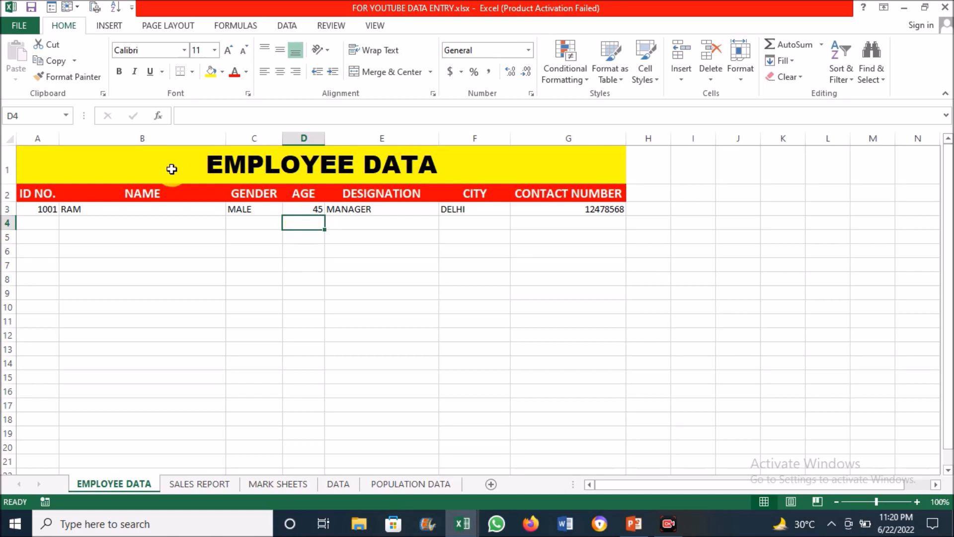
left_click(149, 194)
left_click(36, 203)
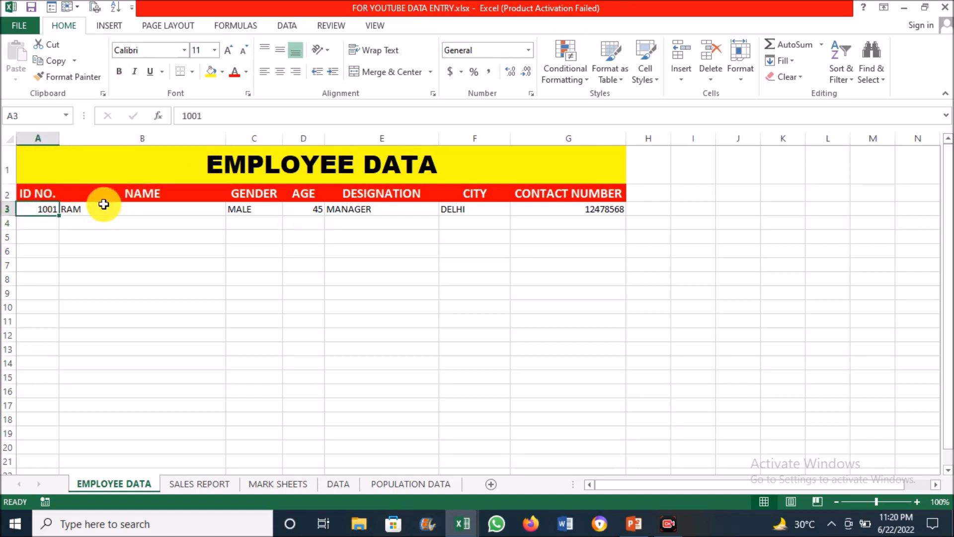
left_click(131, 193)
left_click(307, 192)
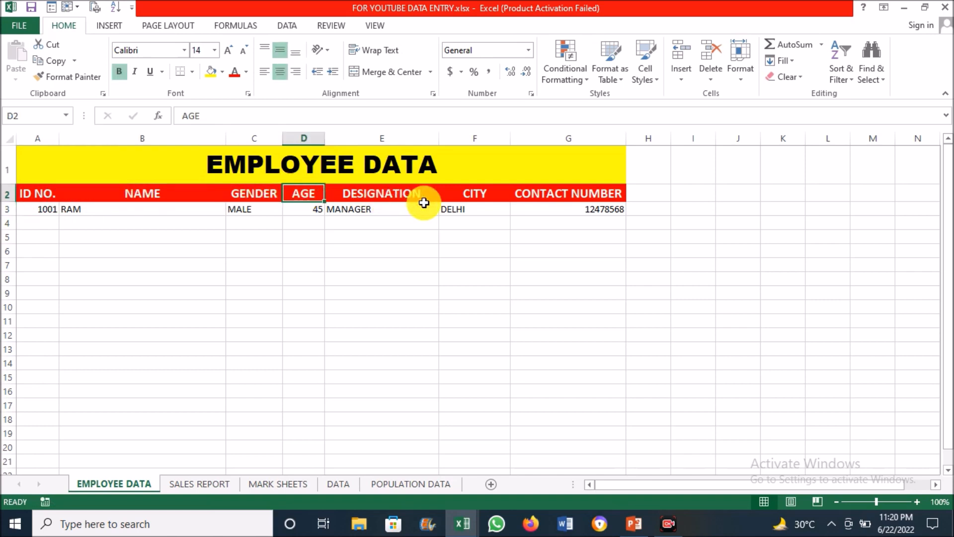
left_click(69, 199)
key("Left")
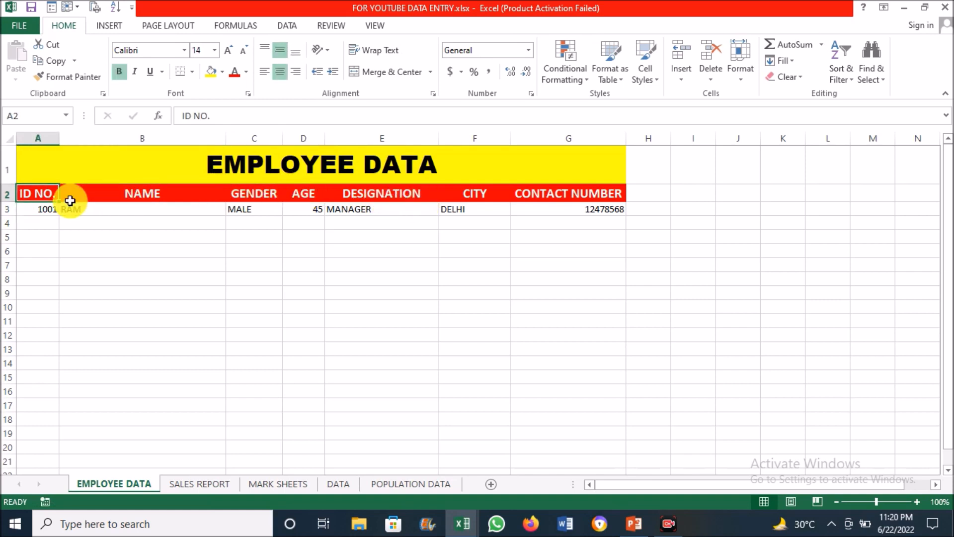
type("0")
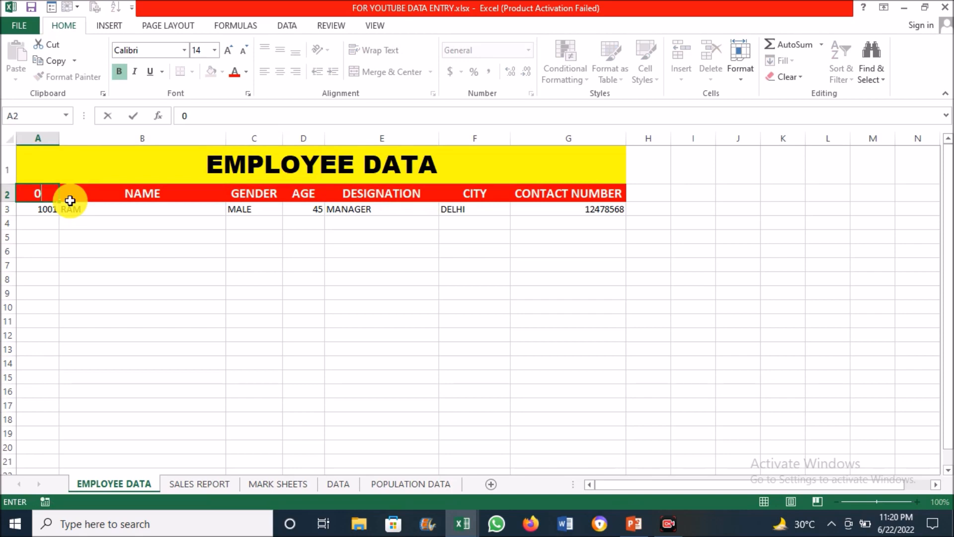
key("Escape")
- Go through the headings from NAME to CONTACT NUMBER and back along the employee record beneath them
key("Right")
key("Right")
key("Right")
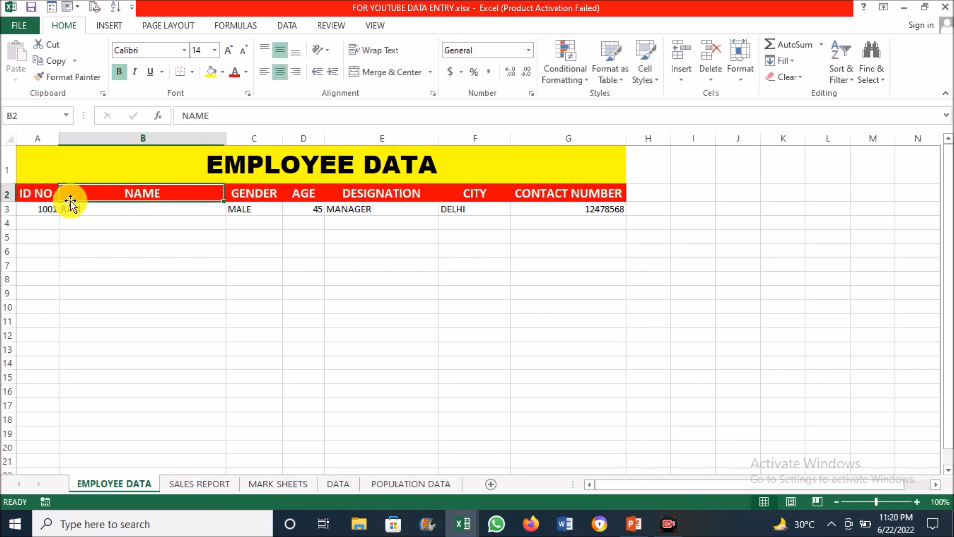
key("Right")
key("Right")
key("Right")
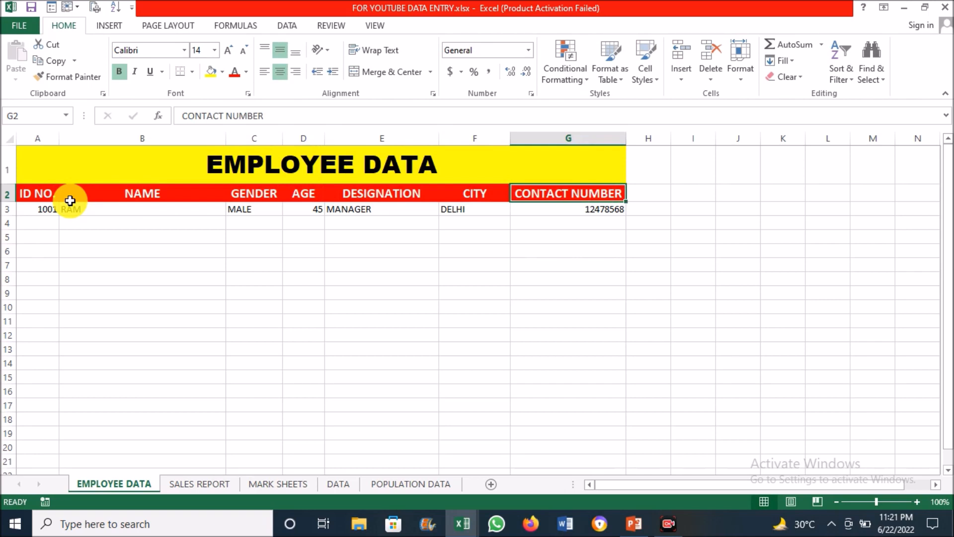
key("Down")
key("Left")
key("Left")
key("Left")
key("Left")
key("Left")
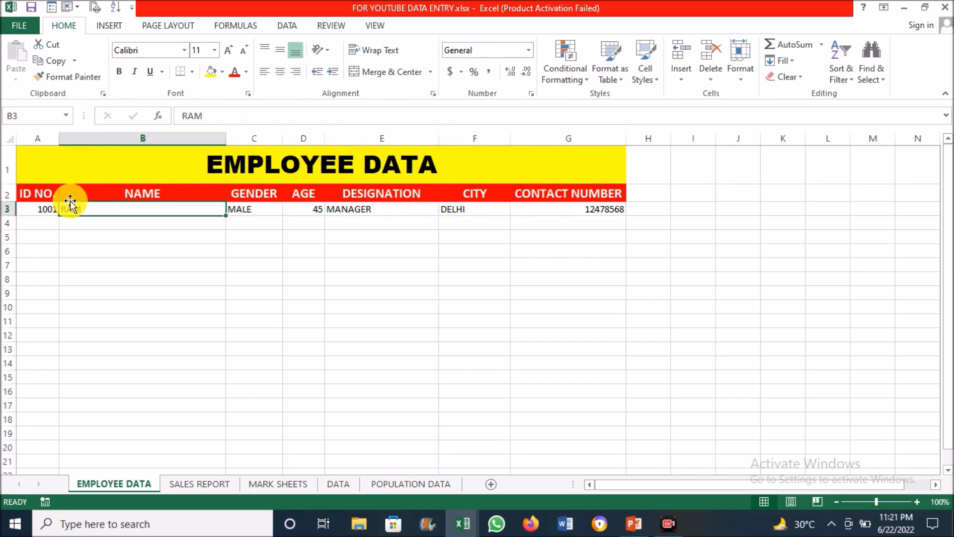
key("Left")
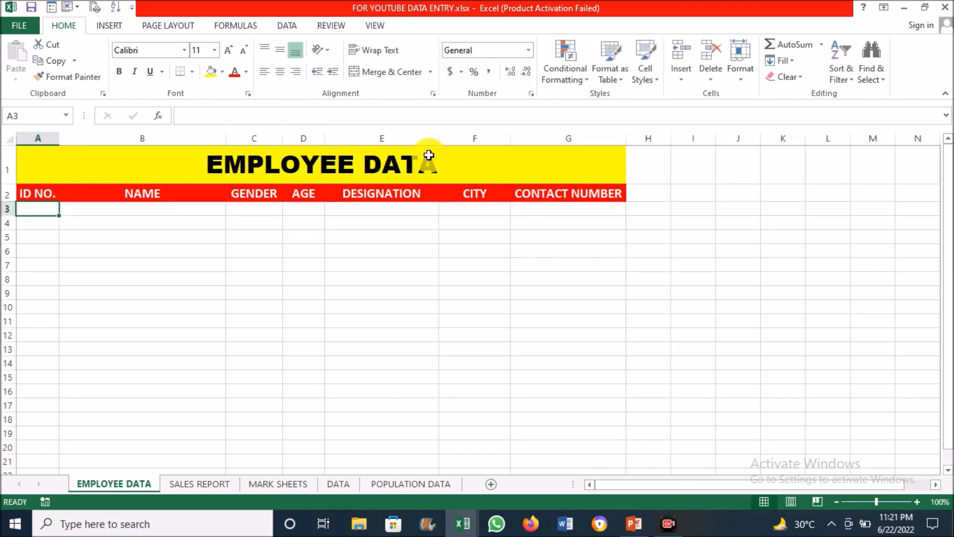
- Fill row 3 with the employee's ID number, name, gender MALE, age 42, designation MANAGER, city DELHI and contact number
type("1001")
key("Tab")
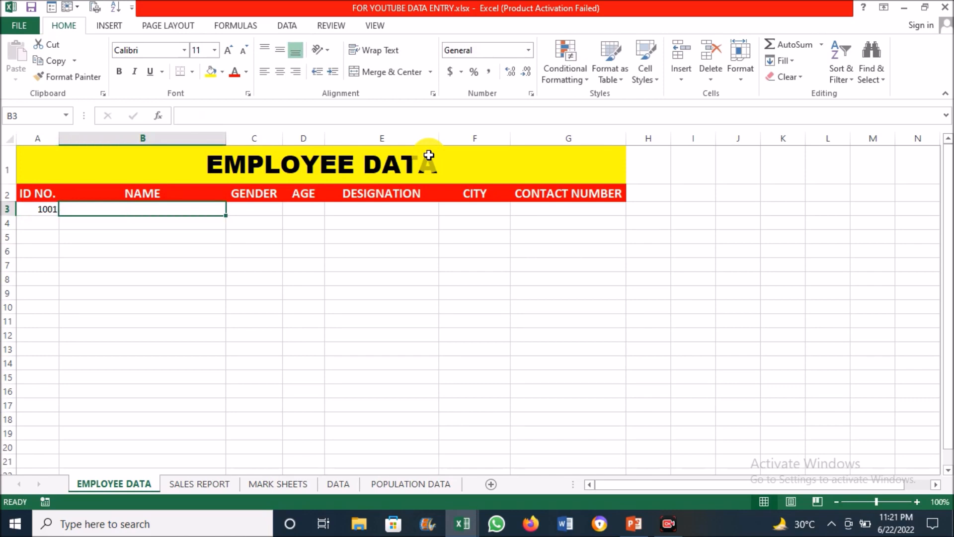
type("RAM")
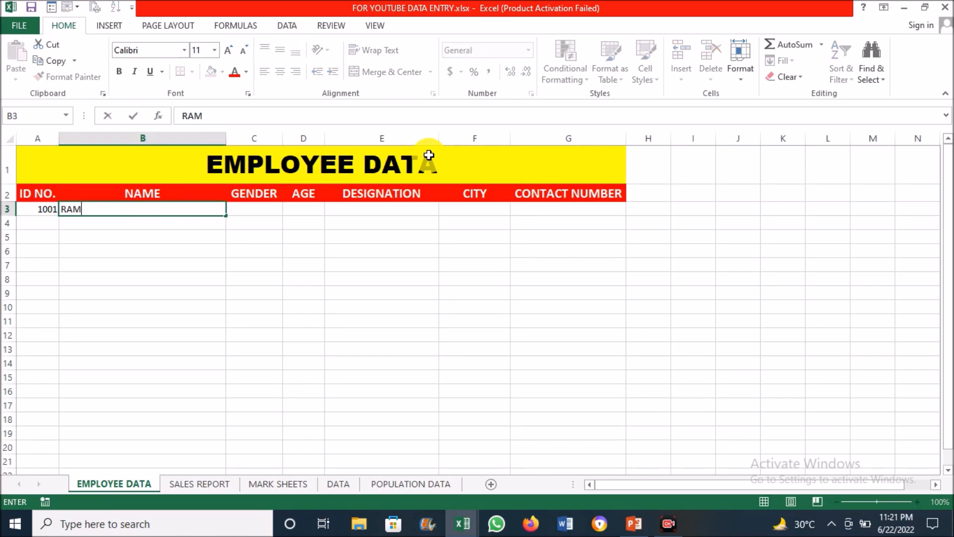
key("Tab")
type("48")
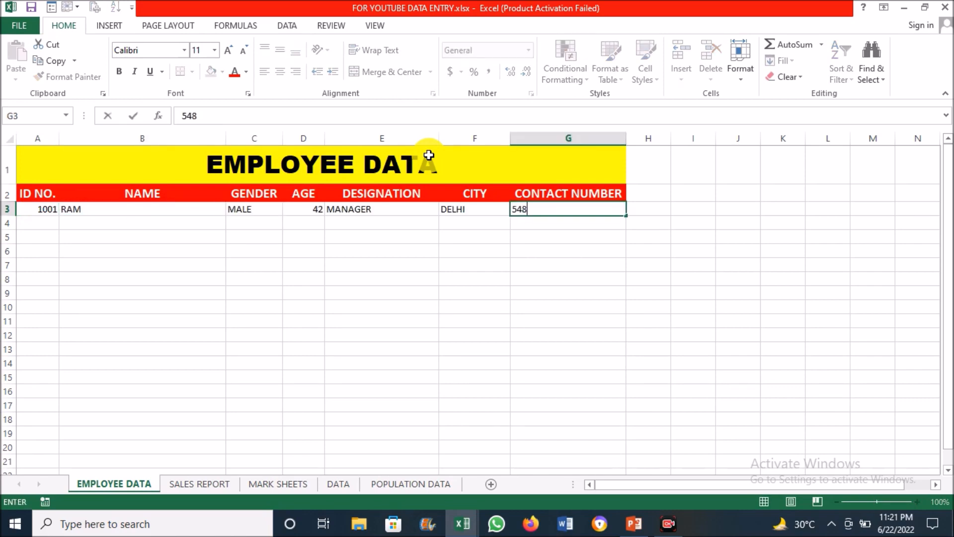
type("7621546")
key("Return")
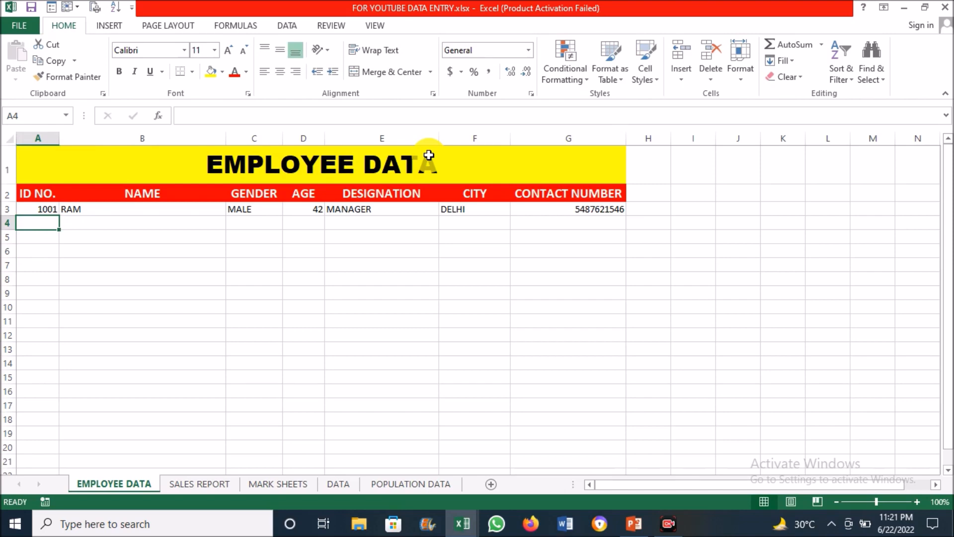
left_click(132, 211)
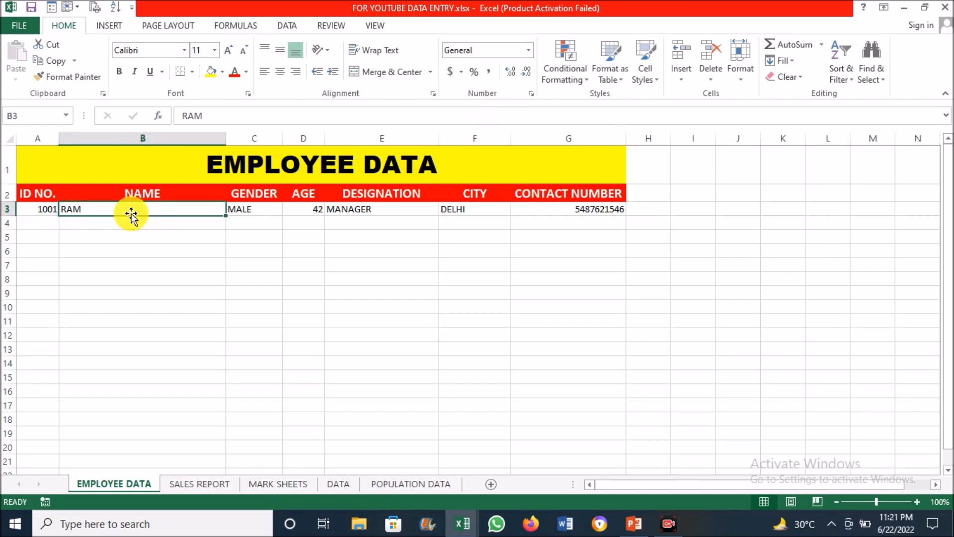
left_click(54, 214)
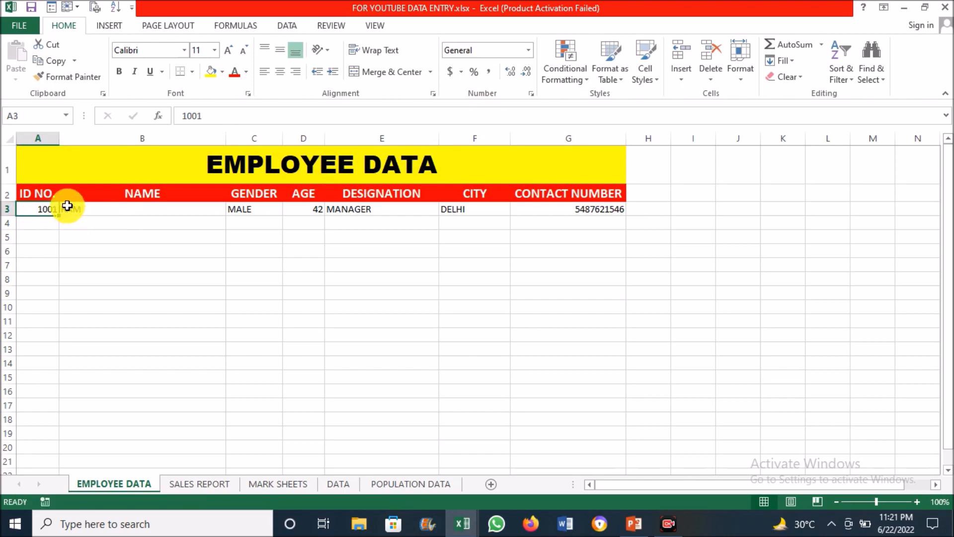
left_click(67, 206)
left_click(111, 196)
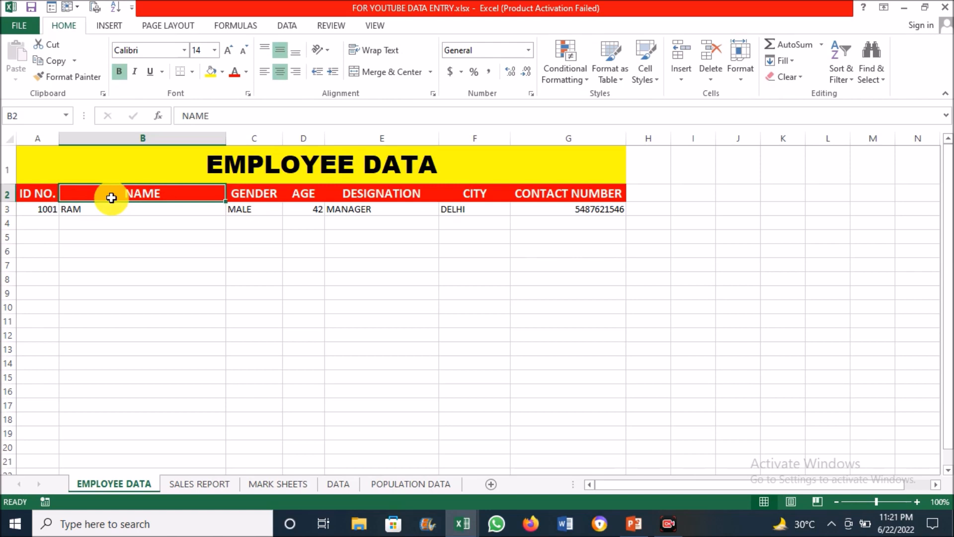
left_click(23, 195)
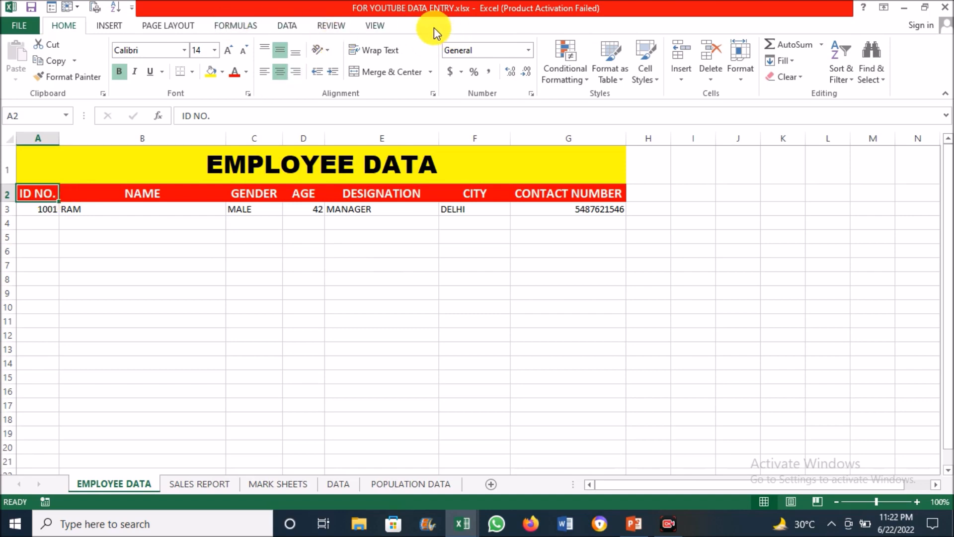
left_click(332, 26)
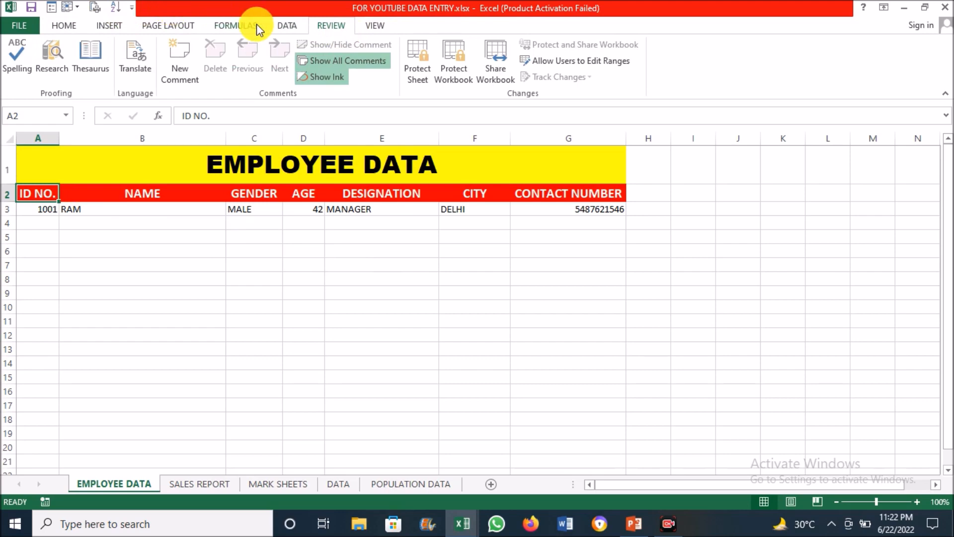
right_click(344, 22)
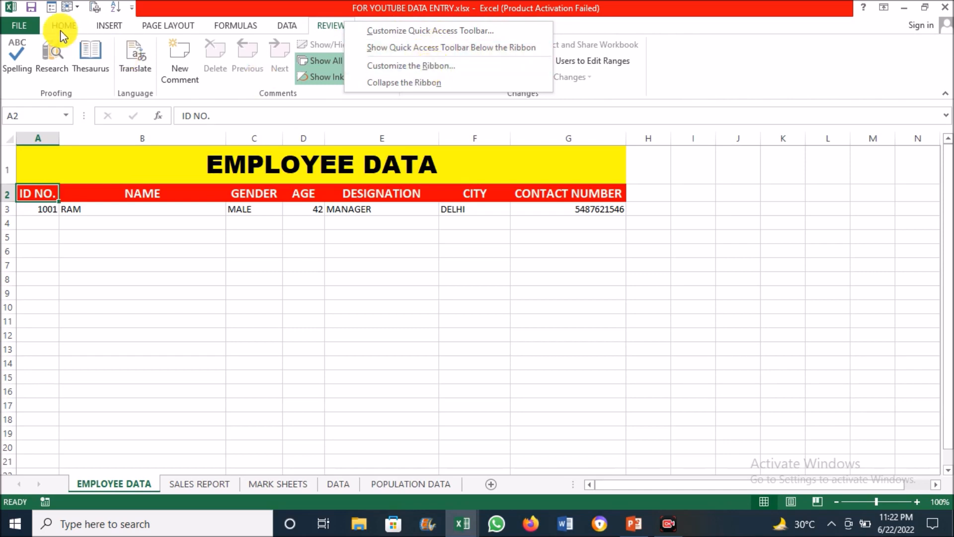
- Open the ribbon customization options and select the Form... command from All Commands
left_click(16, 24)
left_click(17, 24)
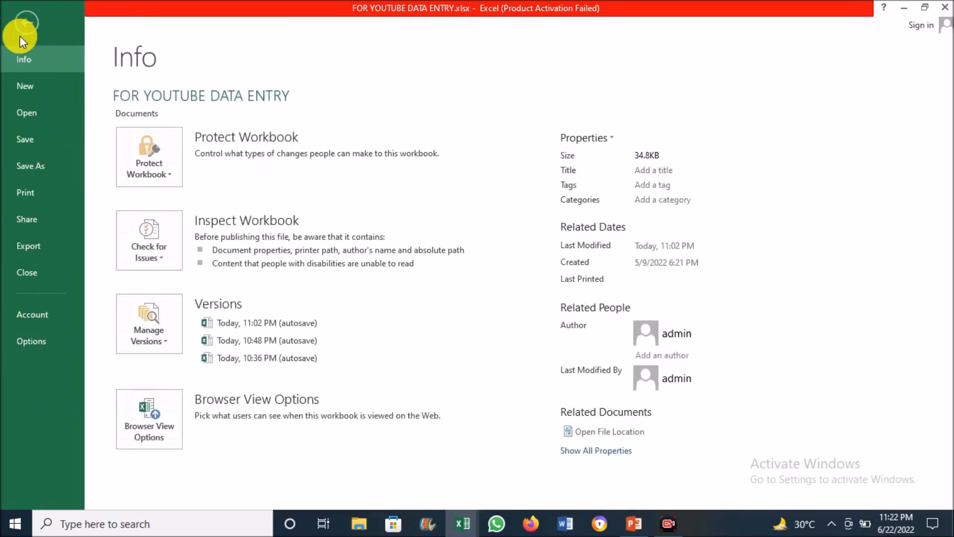
left_click(35, 341)
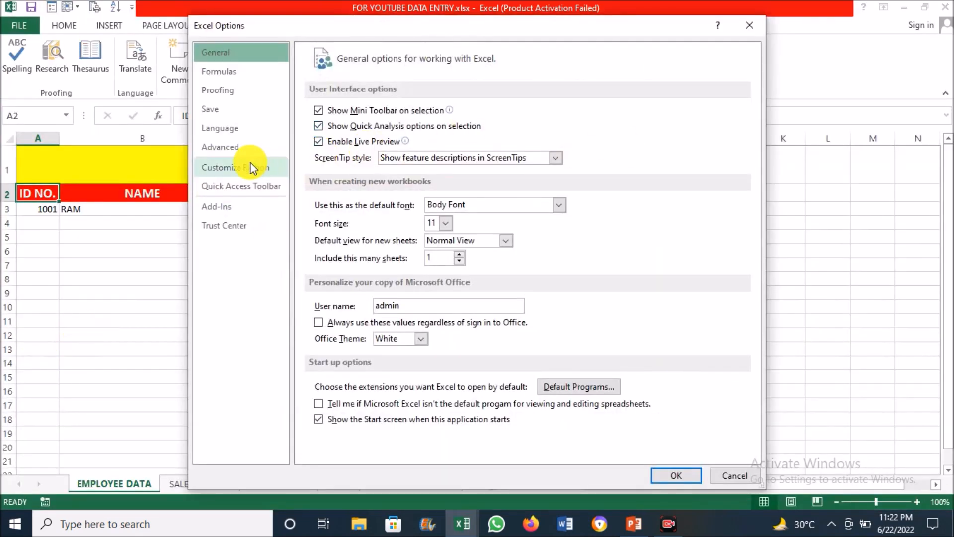
left_click(261, 168)
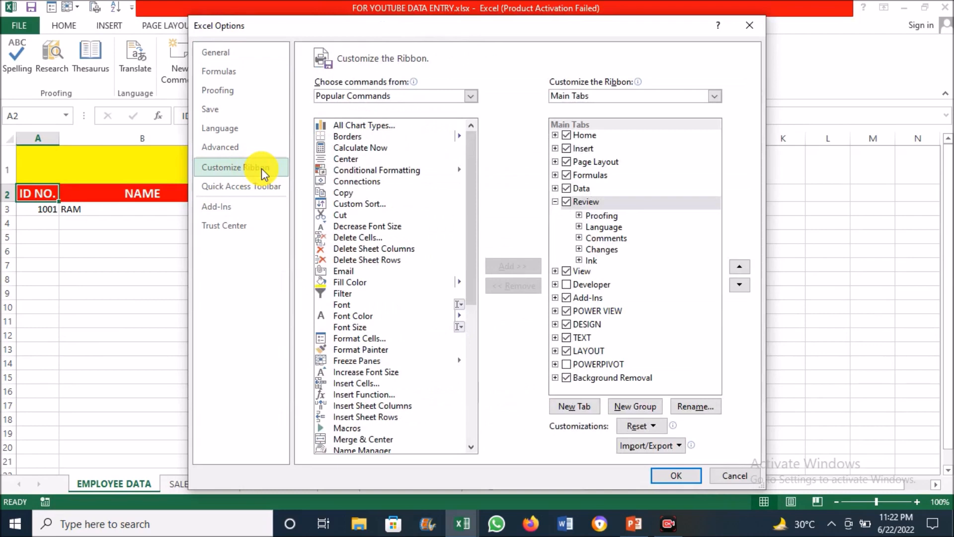
left_click(471, 96)
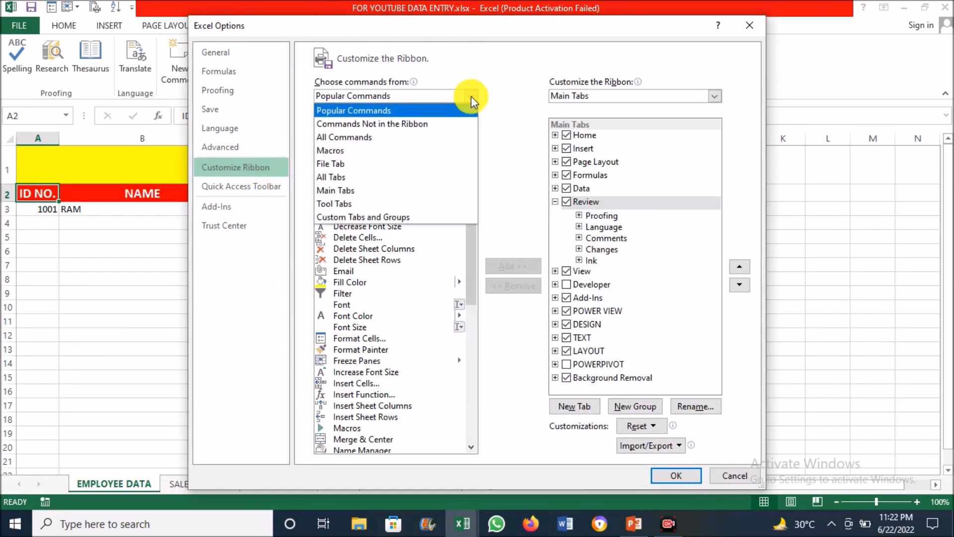
left_click(369, 138)
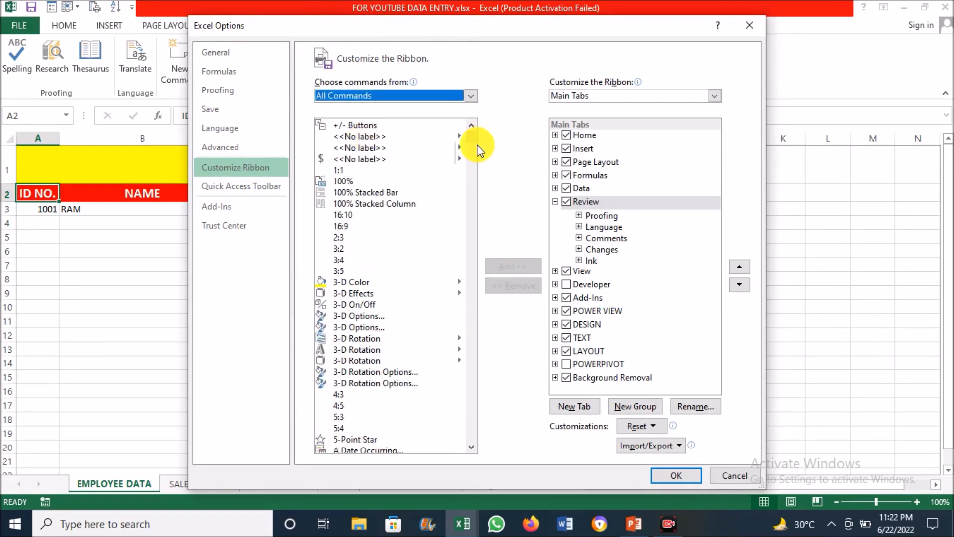
left_click_drag(473, 138, 473, 251)
left_click(326, 226)
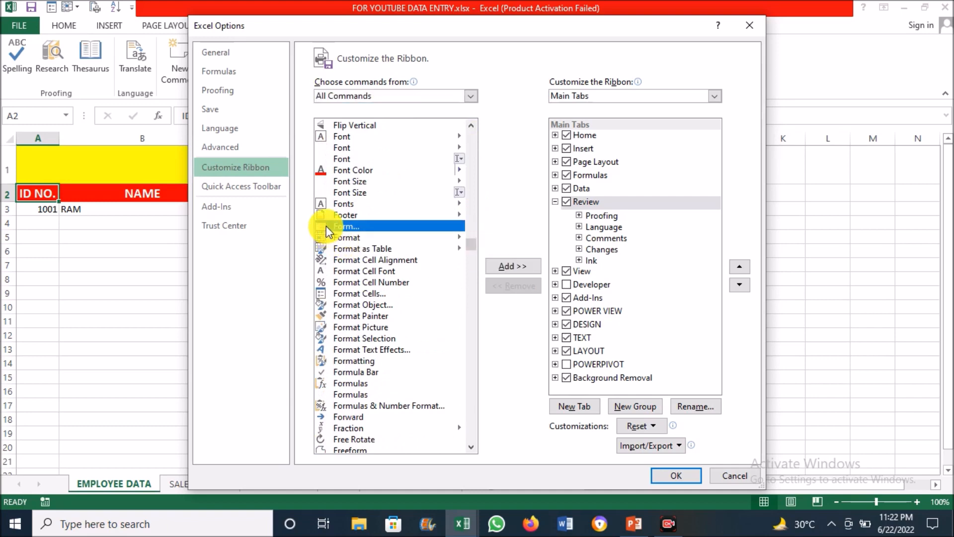
- Try to add the Form... command directly to the built-in Review tab
left_click(520, 266)
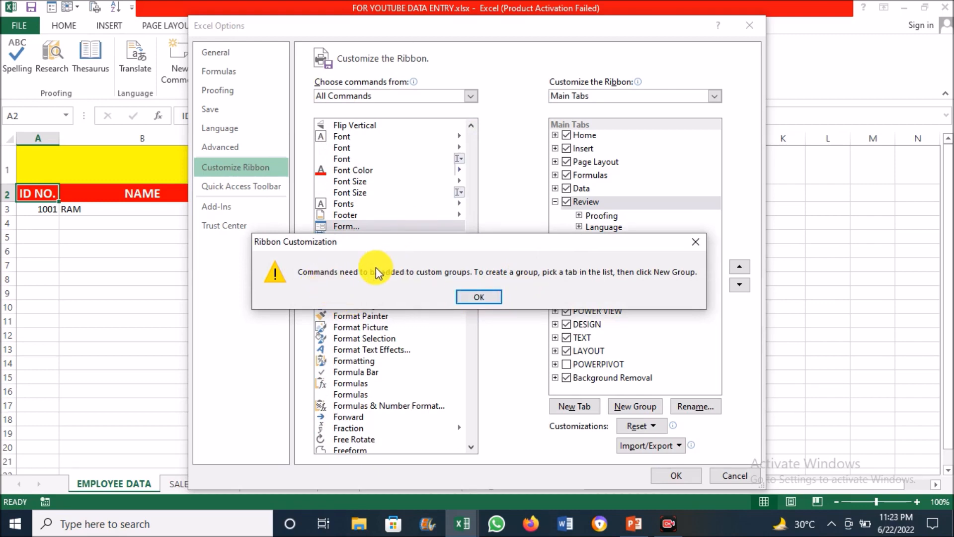
left_click(483, 296)
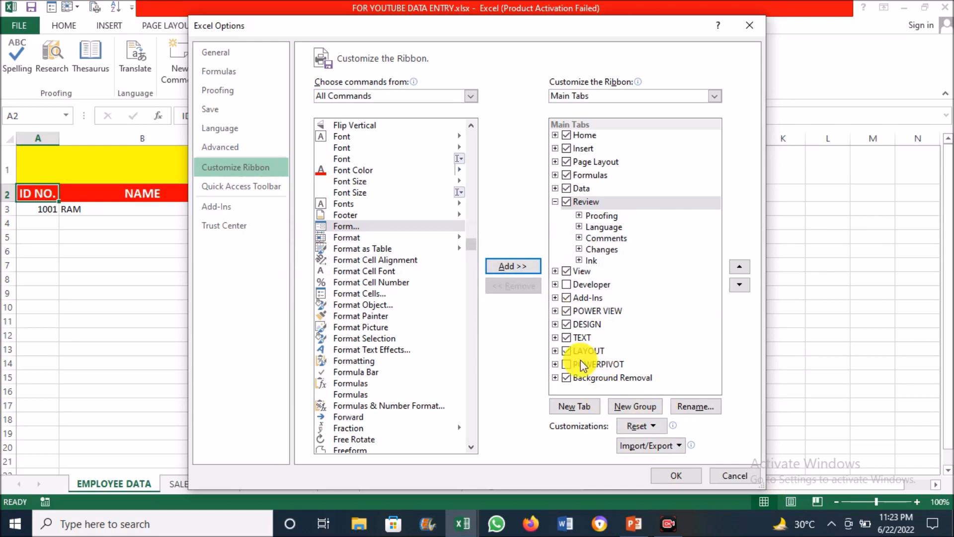
left_click(555, 202)
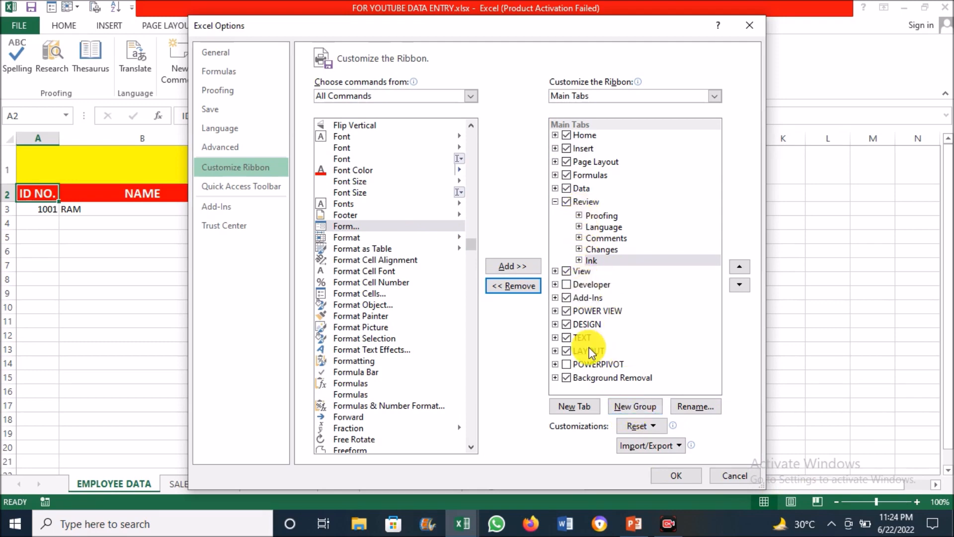
- Create a new custom ribbon tab after Review and rename it FORM
left_click(580, 406)
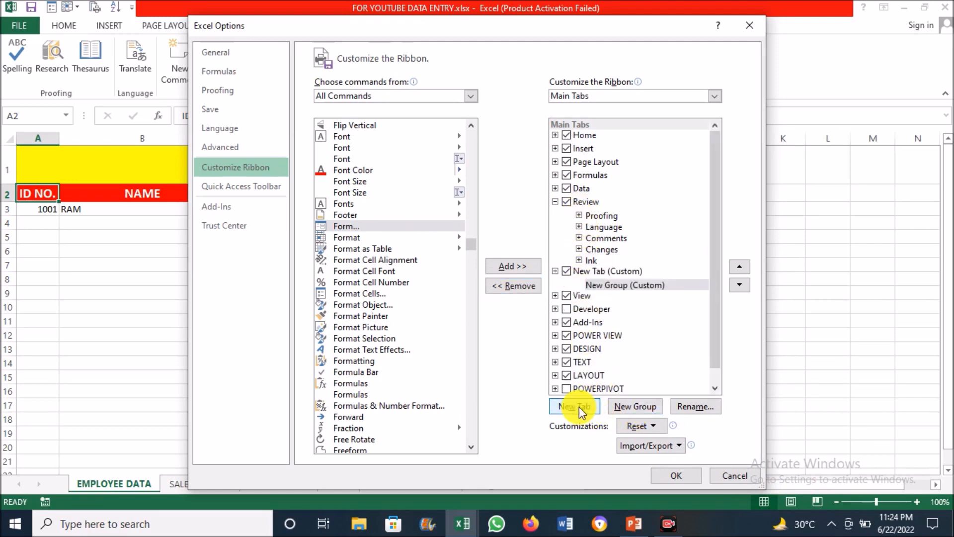
left_click(590, 273)
left_click(693, 406)
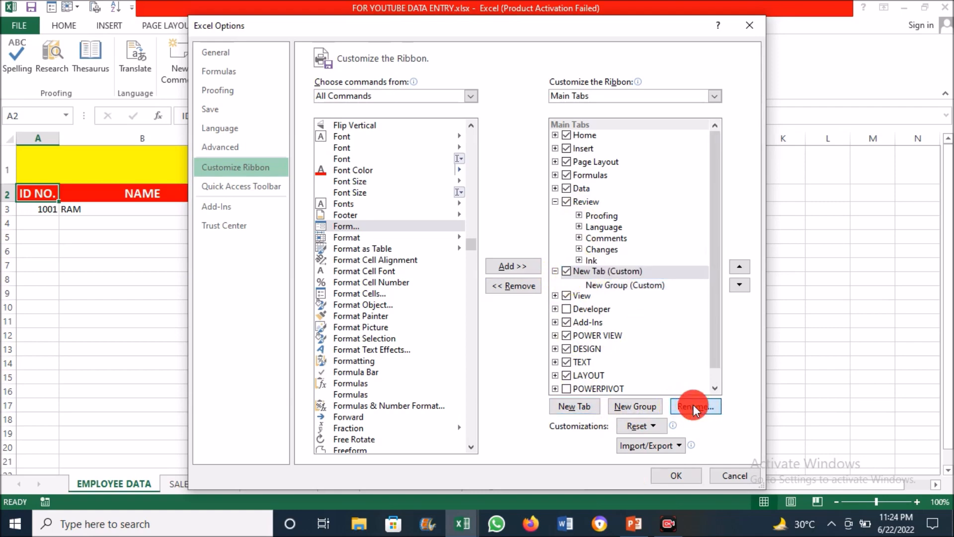
type("FOR")
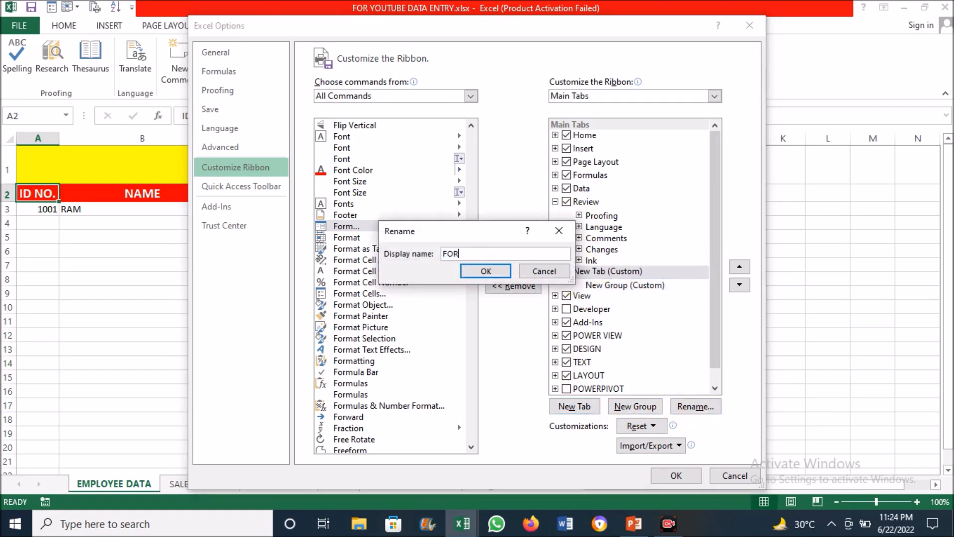
type("M")
key("Return")
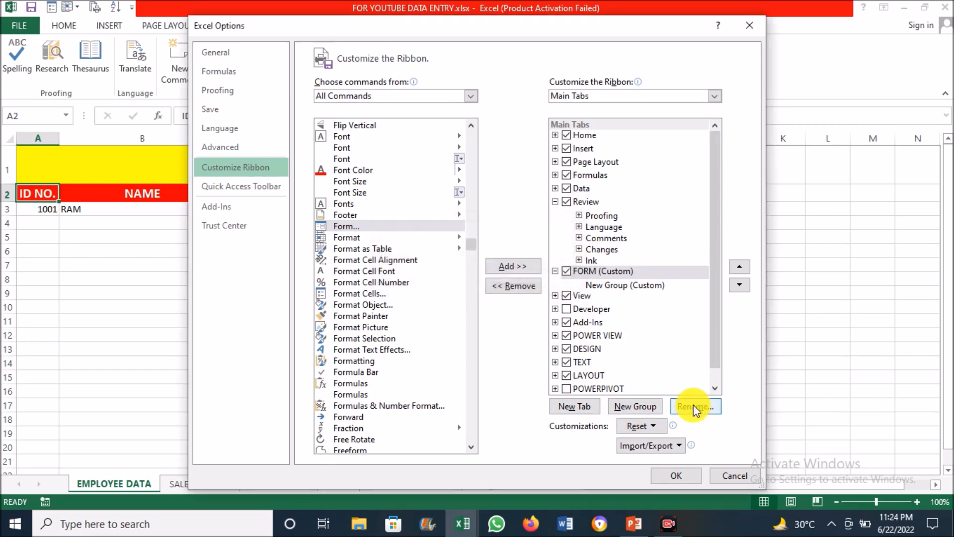
- Rename the new group in the custom FORM tab as FORM and choose the orange square symbol for it
left_click(631, 284)
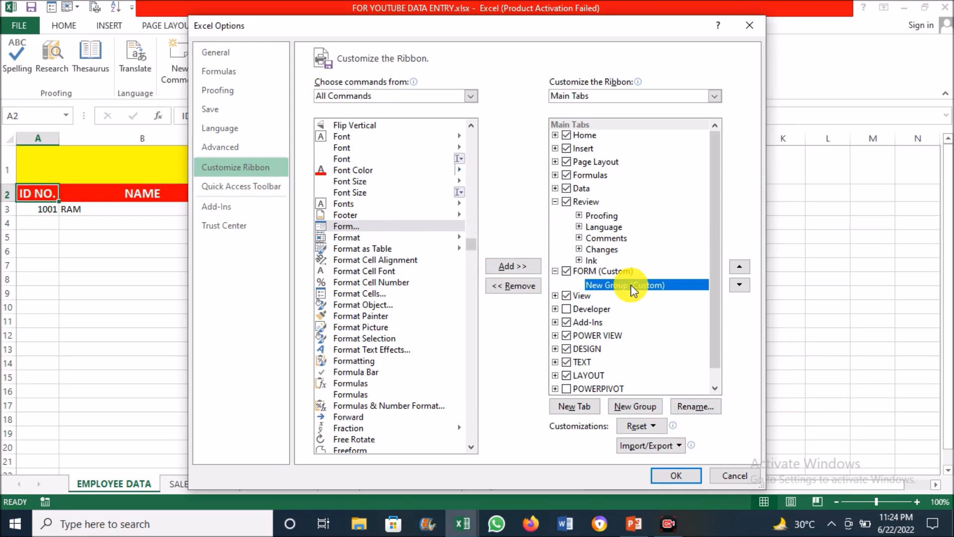
left_click(714, 405)
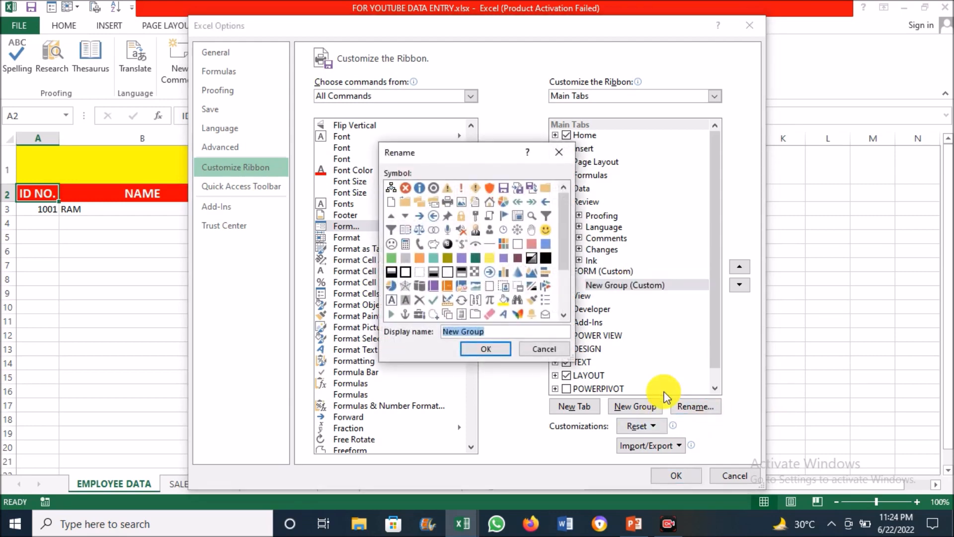
type("FORM")
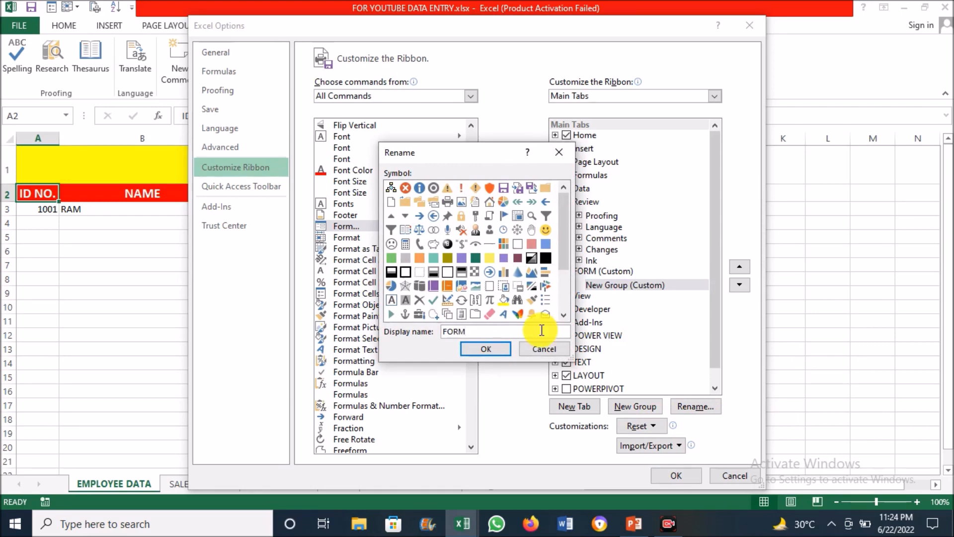
left_click(419, 258)
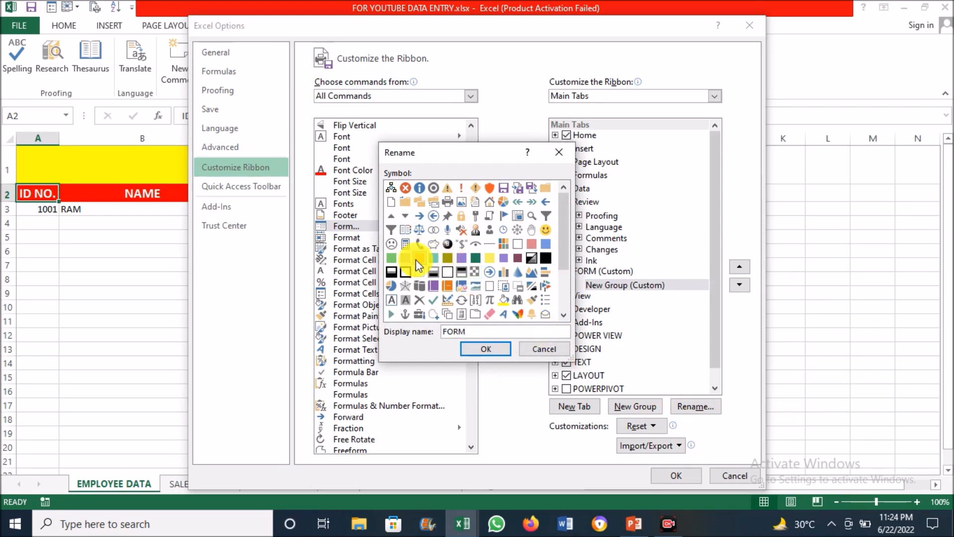
left_click(486, 349)
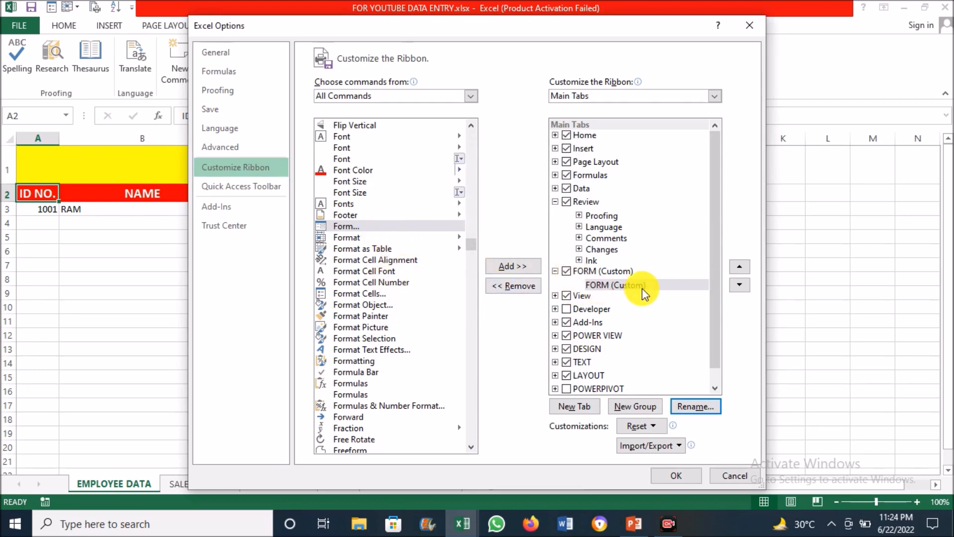
- Add the Form... command to the custom FORM group, apply the ribbon changes and display the FORM tab
left_click(365, 227)
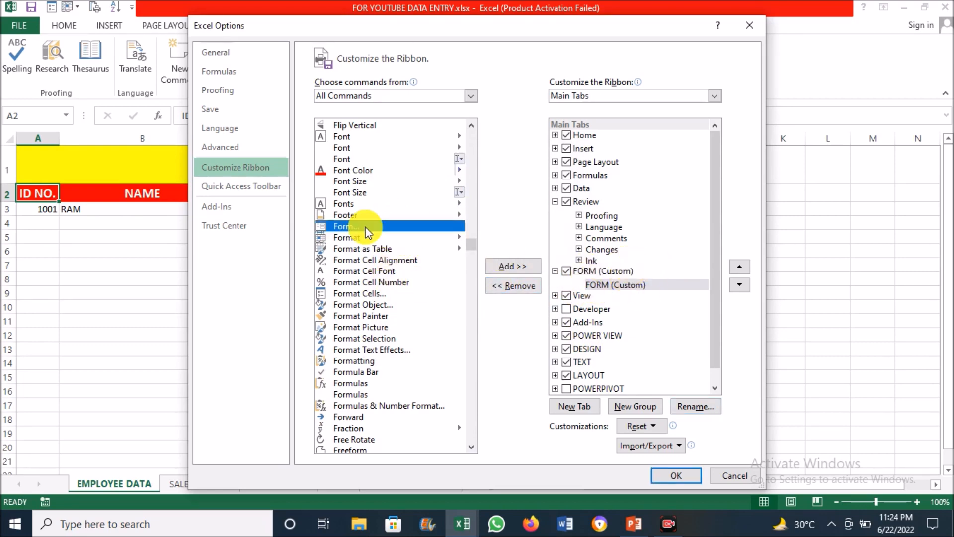
left_click(512, 266)
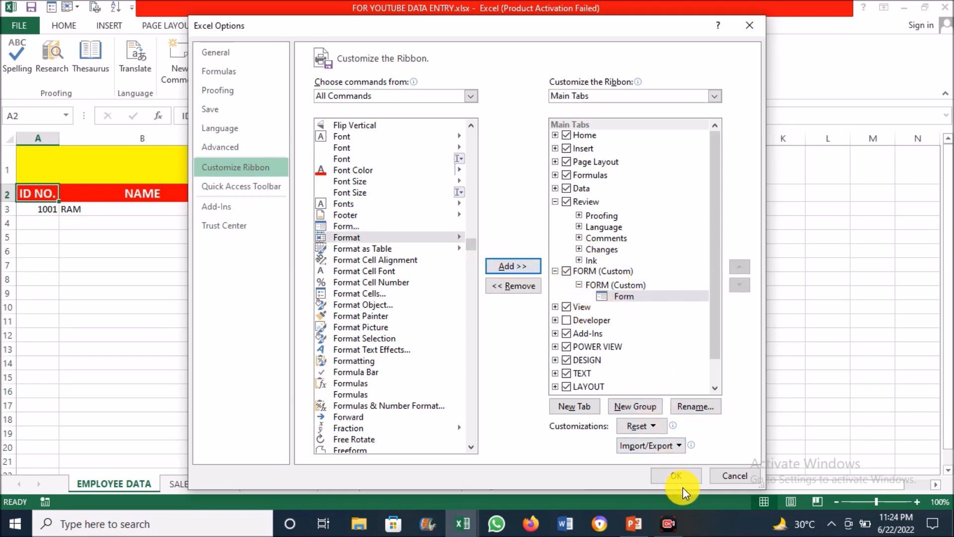
left_click(674, 475)
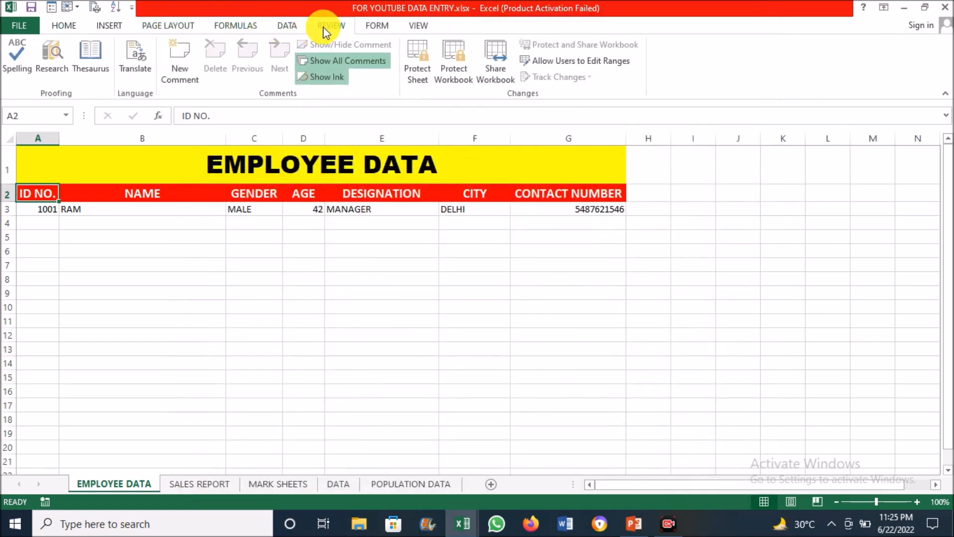
left_click(372, 28)
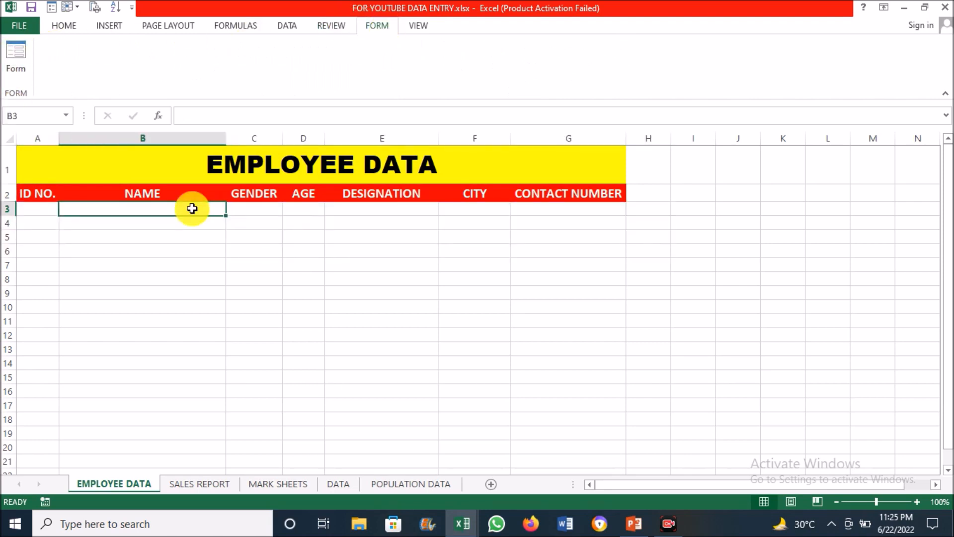
- Try to open the data form from blank cell B5 below the employee table headers
left_click(149, 224)
left_click(144, 237)
left_click(20, 49)
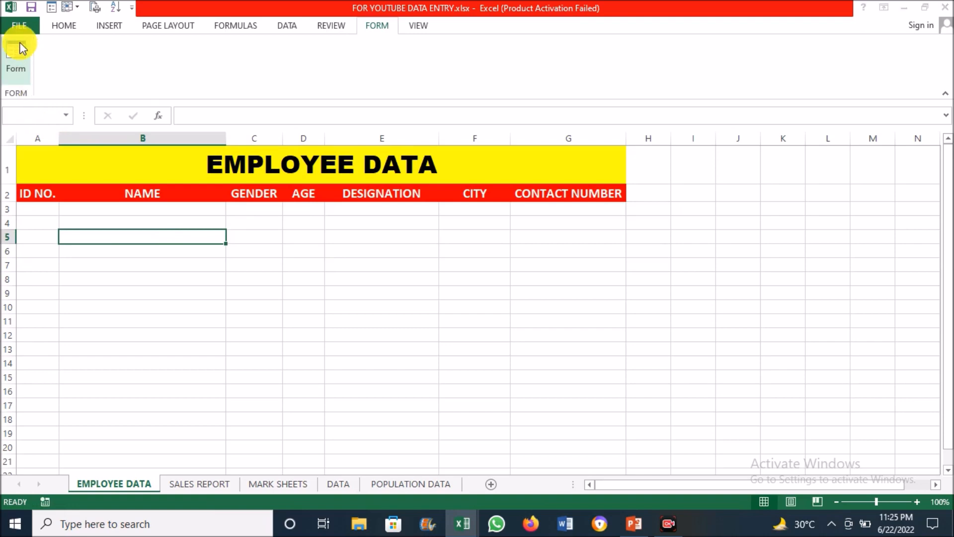
left_click(471, 298)
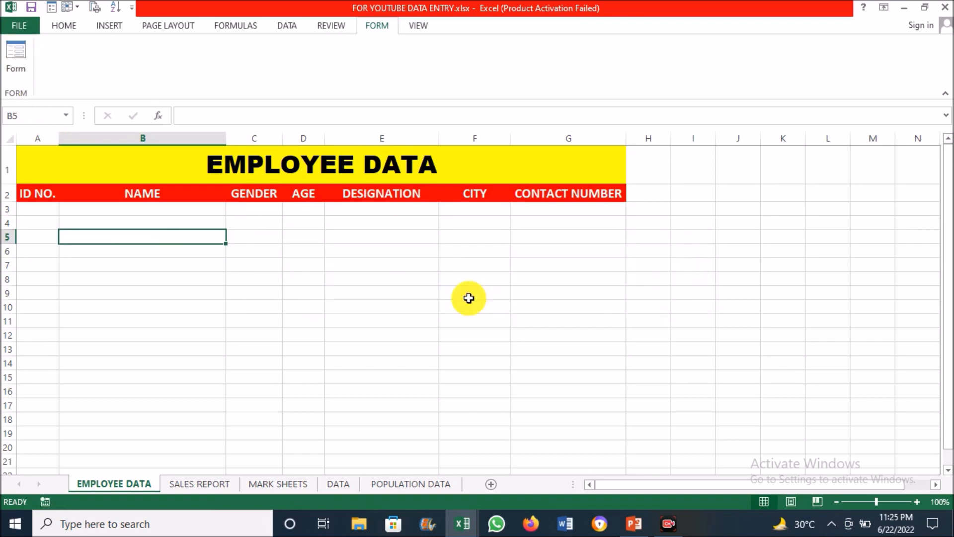
- Open the data form for header row A2:G2, using the first row as labels, and place the form clear of the table
left_click(41, 194)
left_click_drag(42, 194, 570, 198)
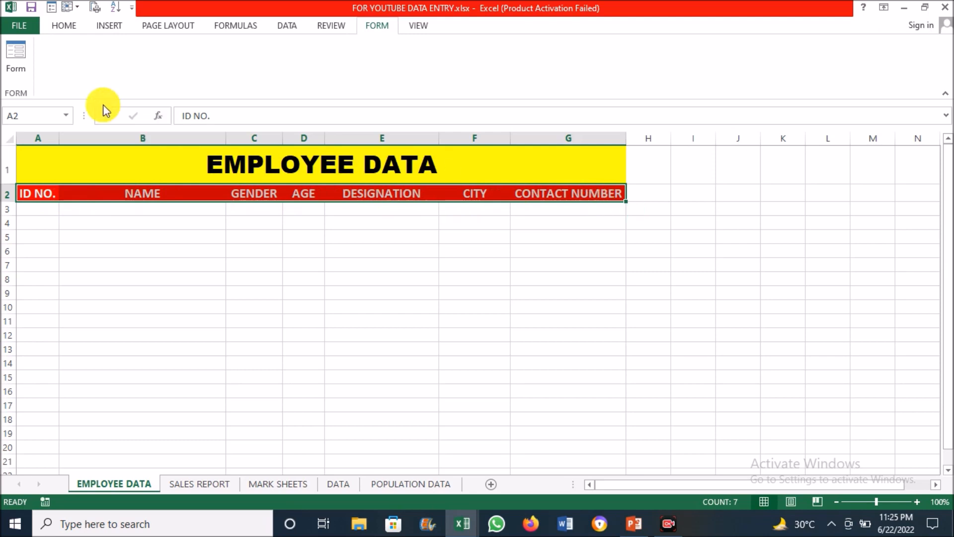
left_click(14, 55)
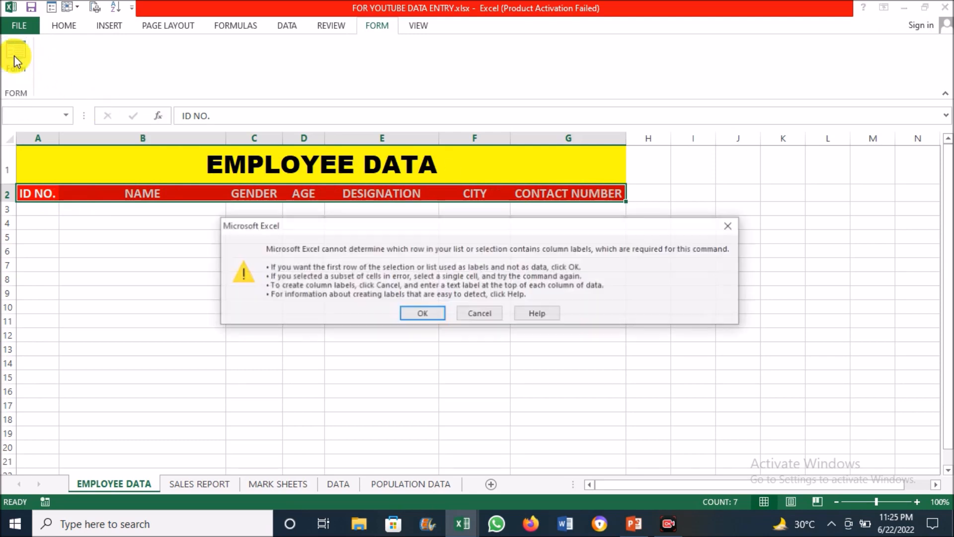
left_click(417, 313)
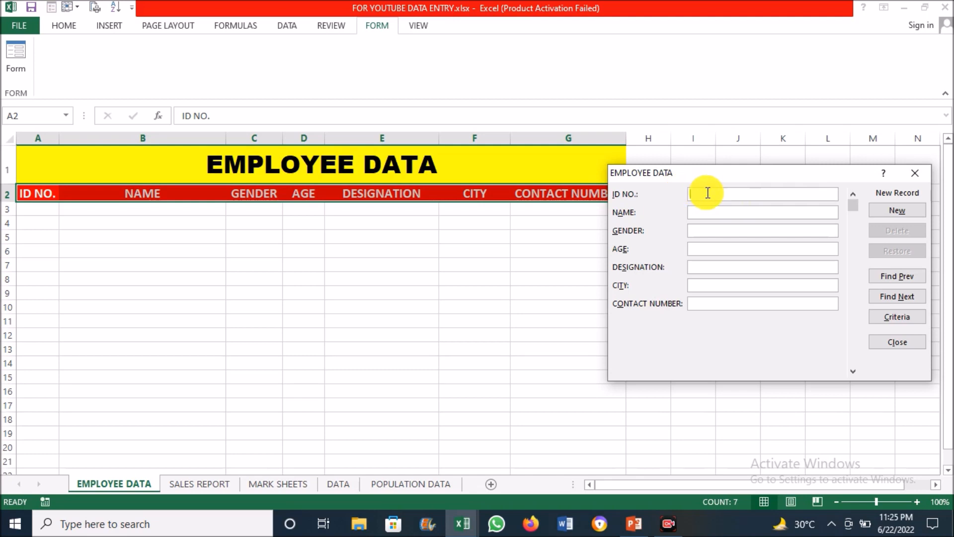
left_click_drag(759, 178, 779, 64)
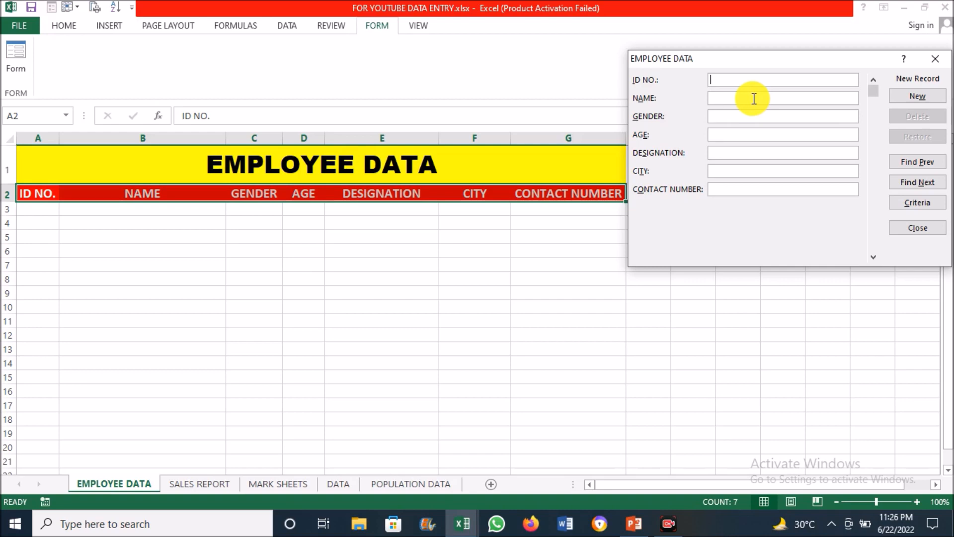
- Add the first employee record with ID number, name, gender MALE, age 45, designation MANAGER, city DELHI and contact number
type("1001")
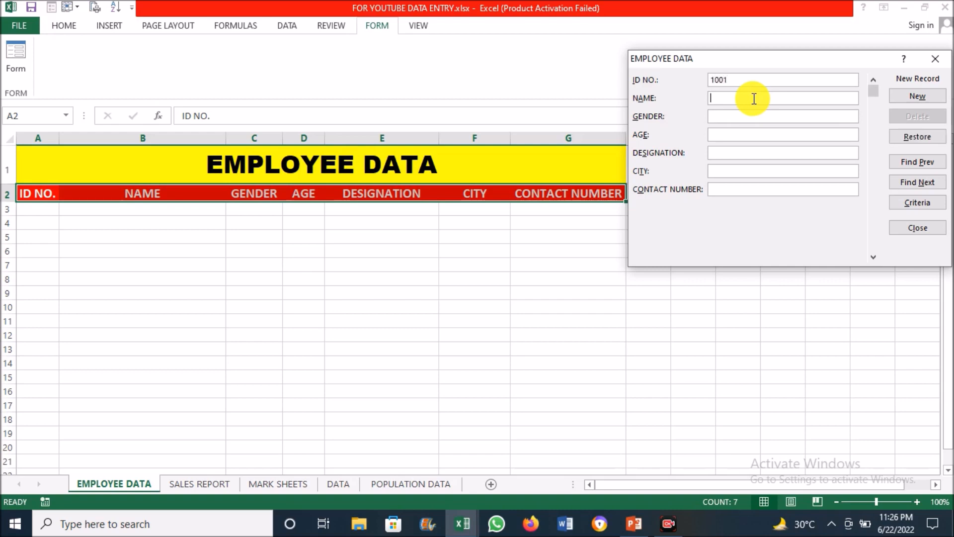
type("RAMA K")
type("MALE")
type("45")
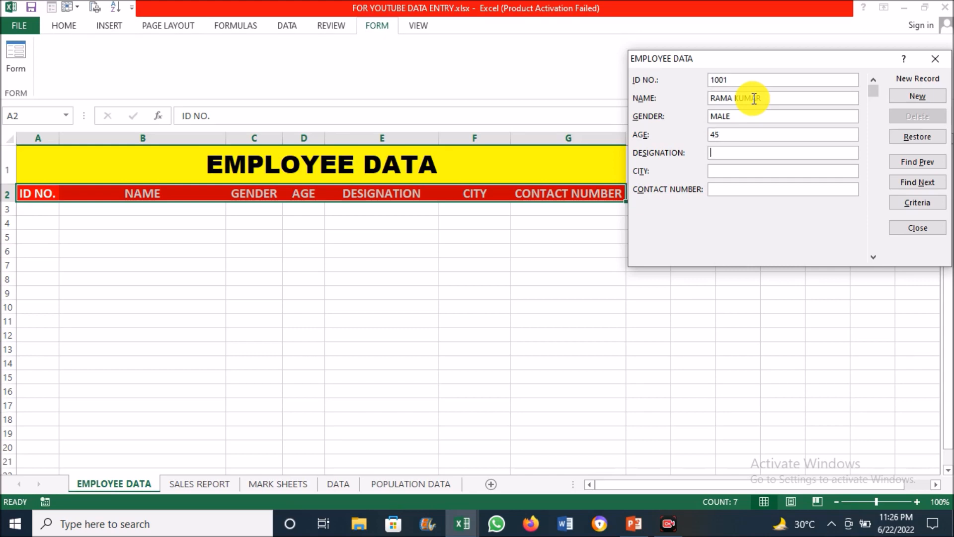
type("MA")
type("NAGE")
type("DELHI")
type("12")
type("546465363")
key("Return")
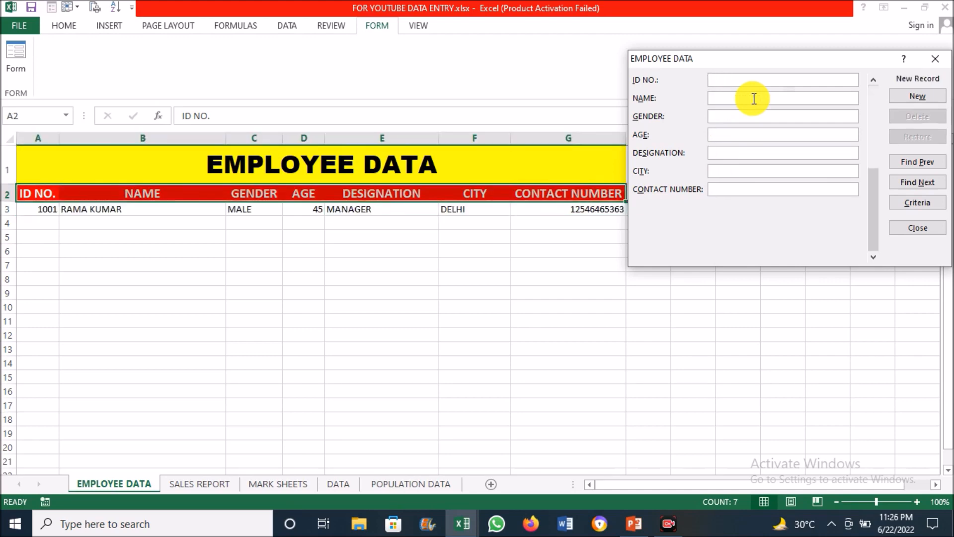
- Add the second employee record with ID number, name, gender MALE, age 18, designation STAF, city DELHI and contact number
type("HI")
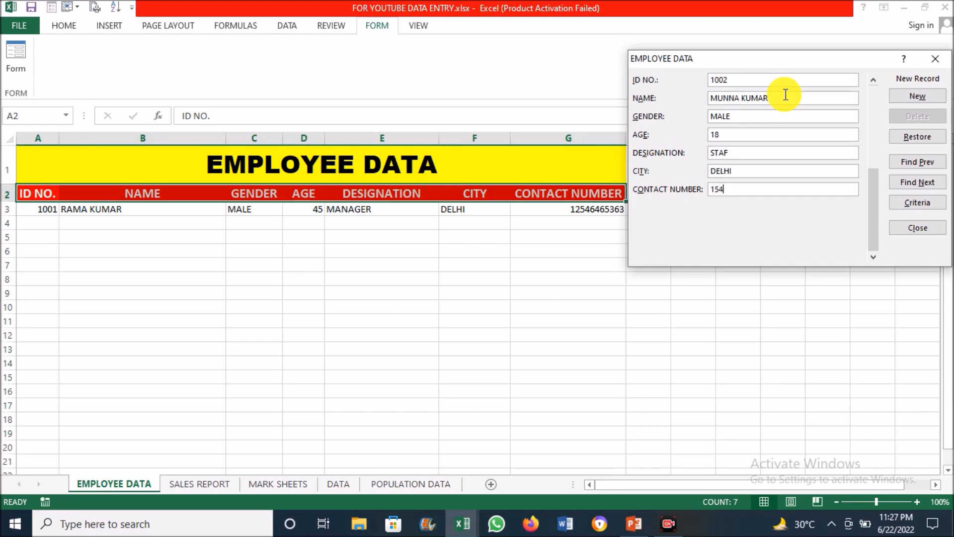
type("15476363")
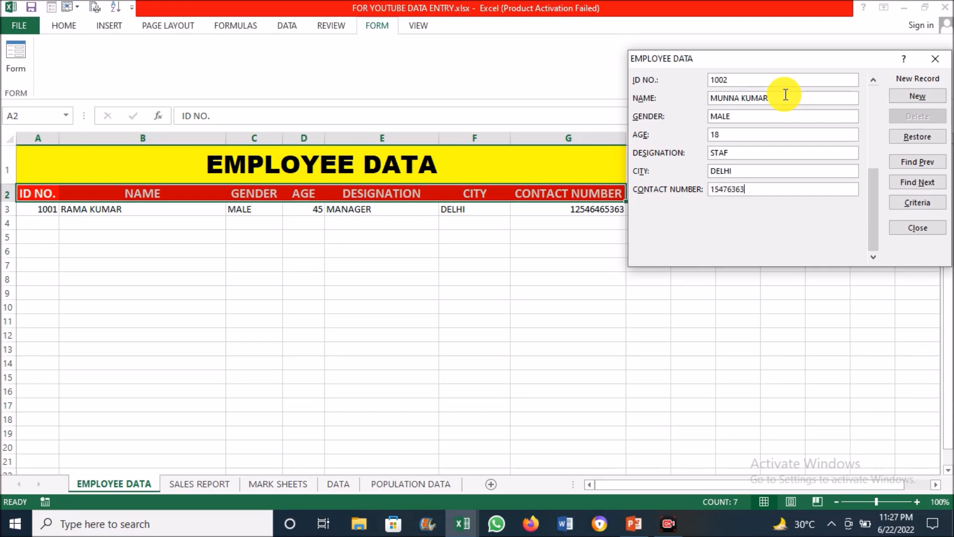
left_click(890, 104)
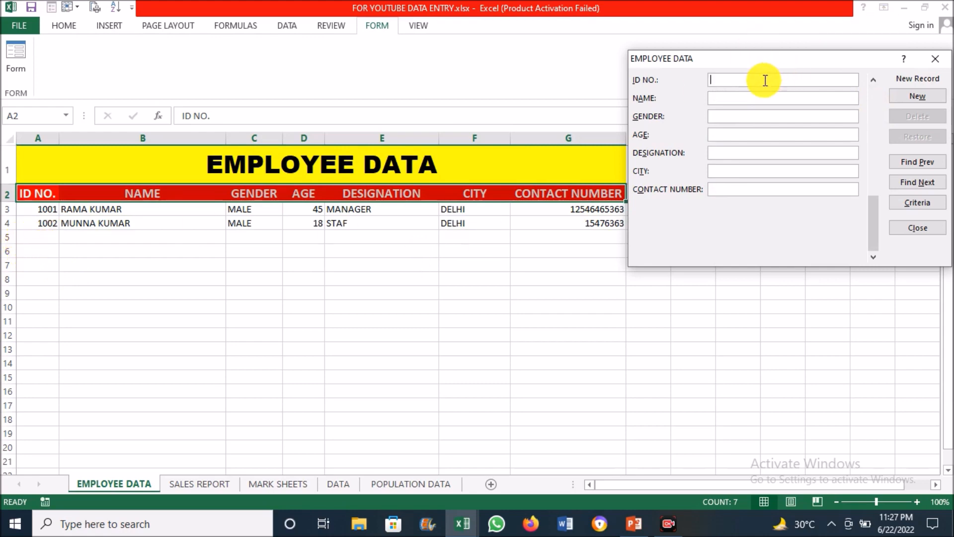
- Add the third employee record with ID number, name, gender MALE, age 25, designation STAFF, city DELHI and contact number, and close the form
type("1003")
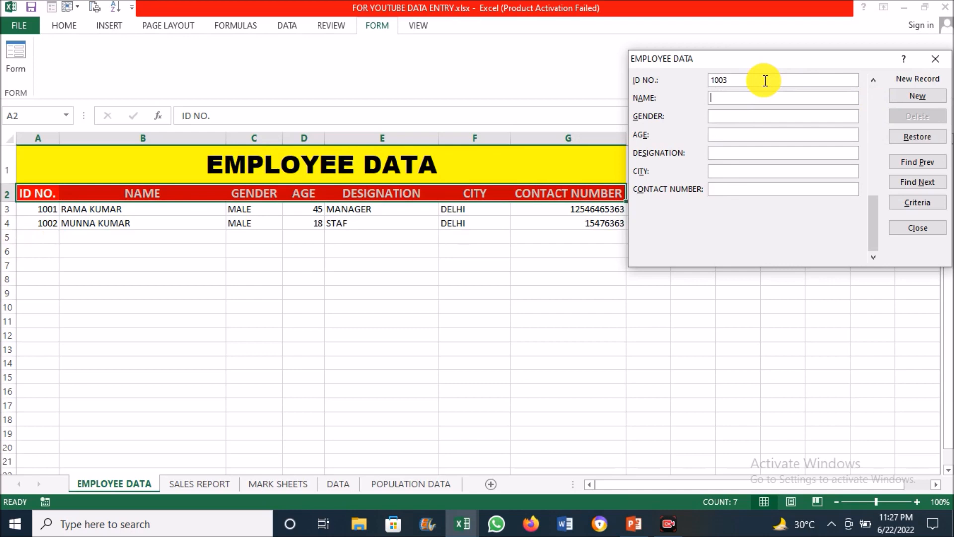
type("MANOJ")
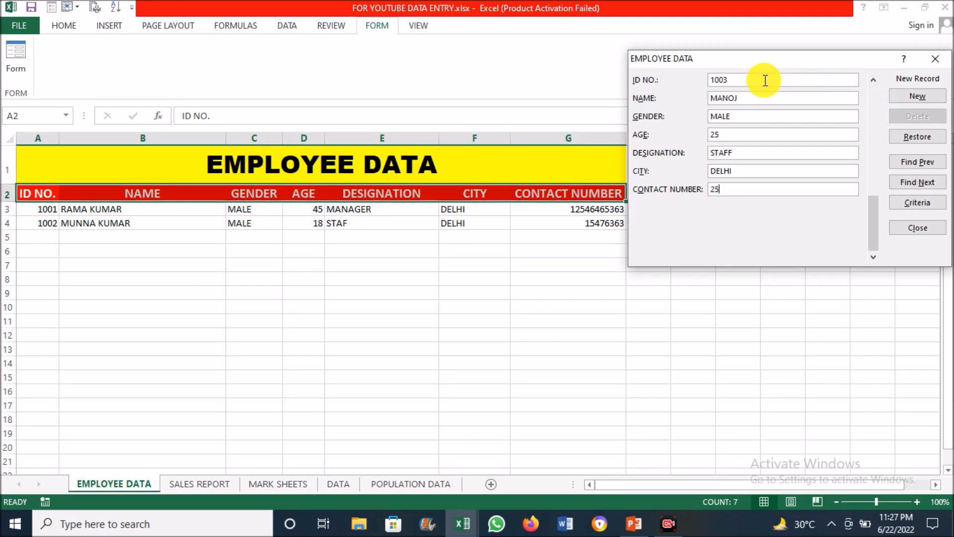
type("46875176")
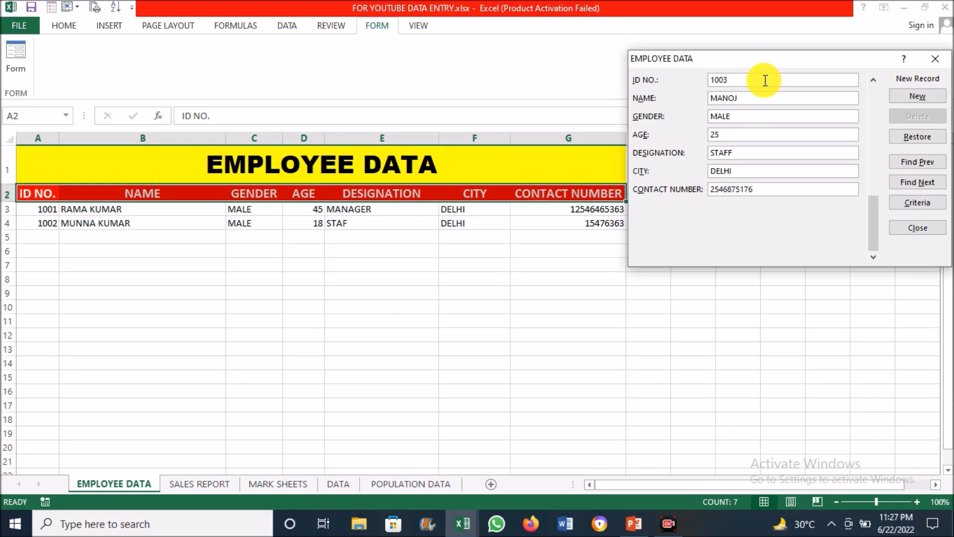
key("Return")
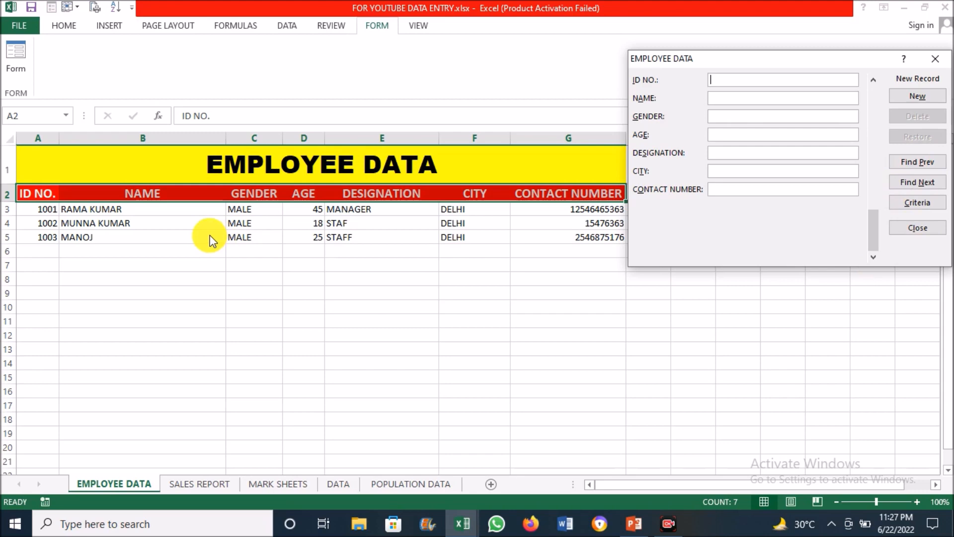
key("Escape")
left_click(354, 250)
left_click(127, 224)
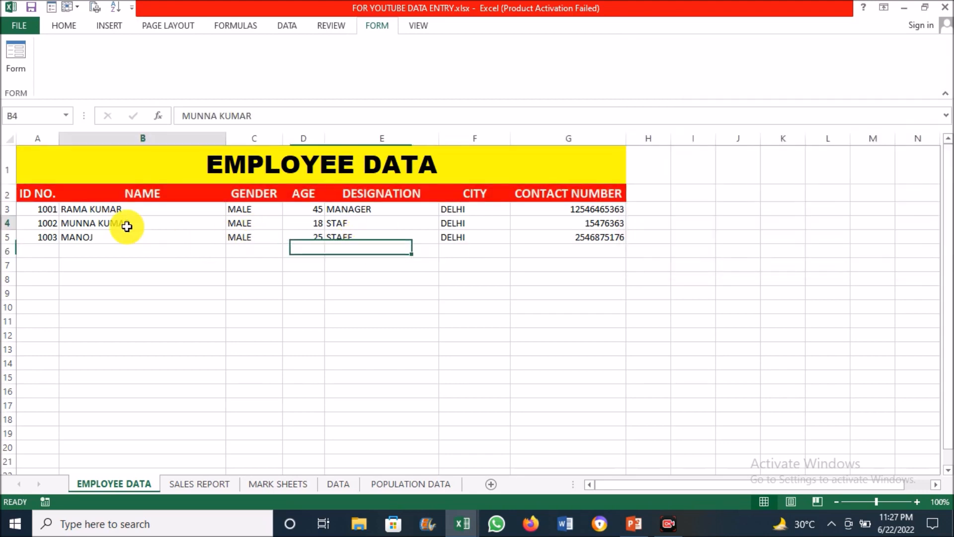
left_click(75, 208)
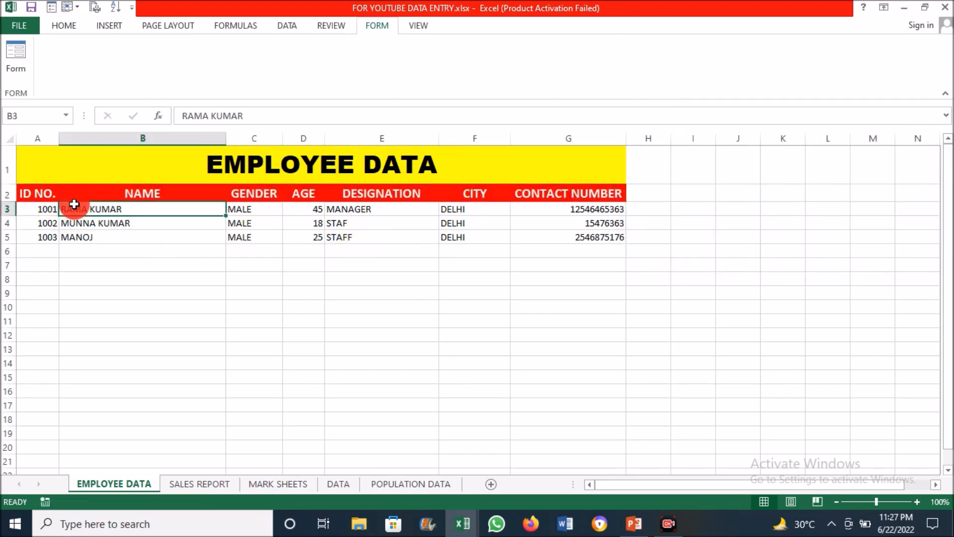
left_click(48, 213)
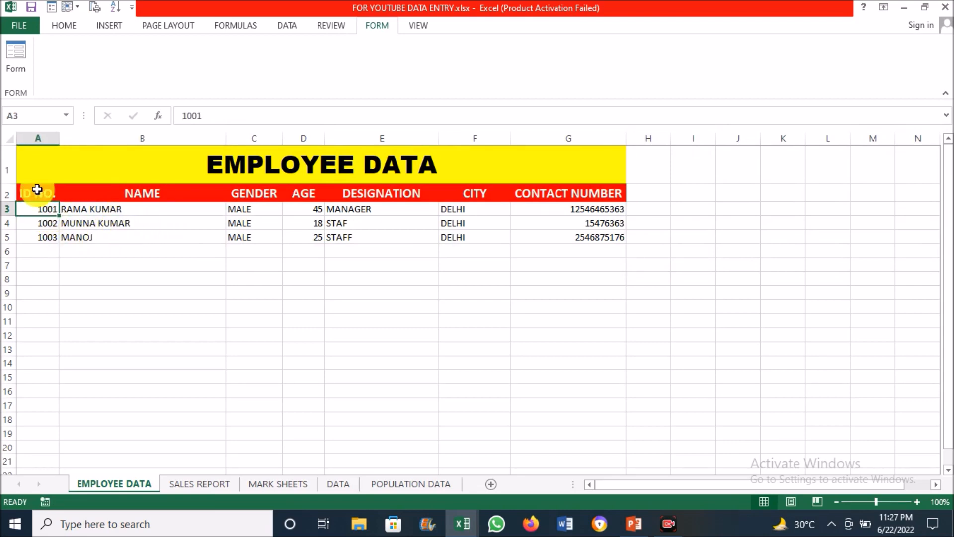
left_click(63, 26)
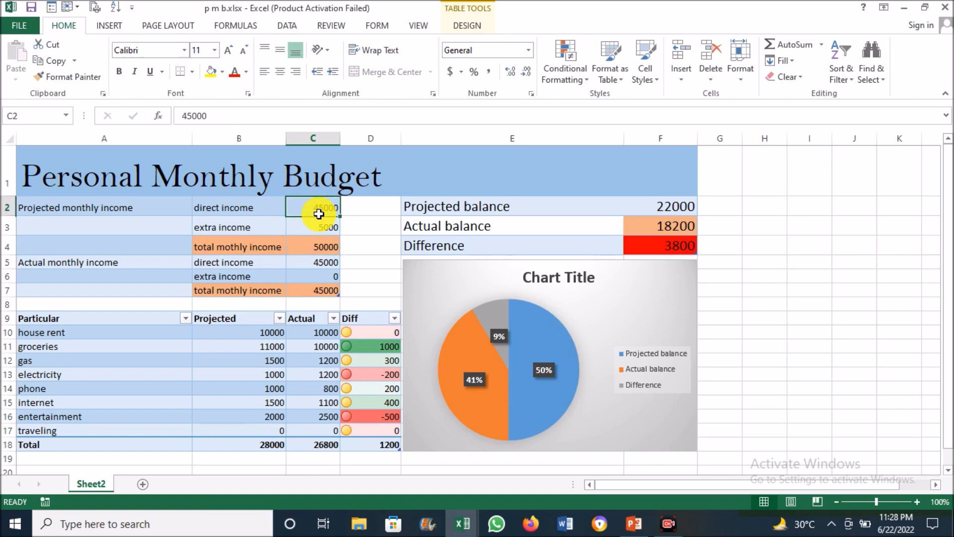
- Examine the monthly income cells in column C and the projected expenses of the p m b.xlsx Personal Monthly Budget sheet
key("Down")
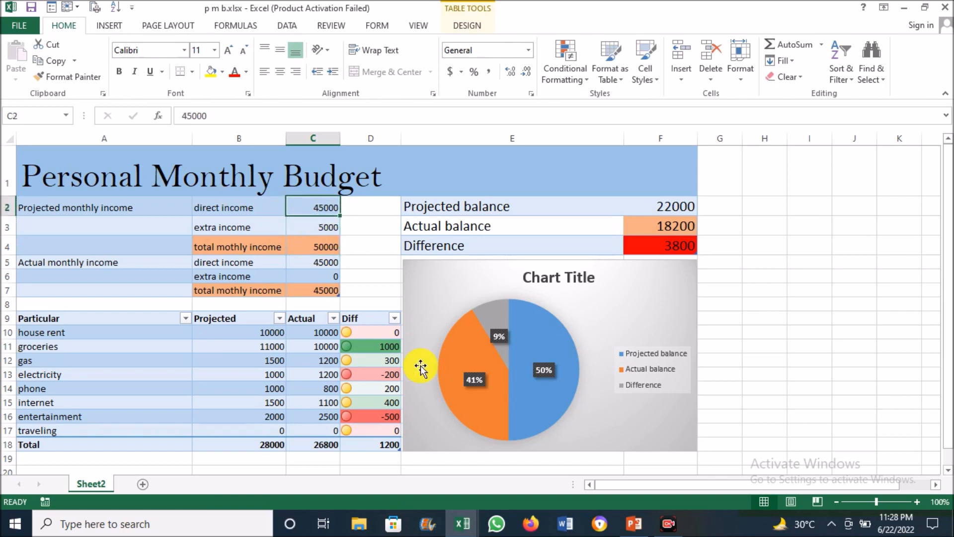
key("Down")
key("Down")
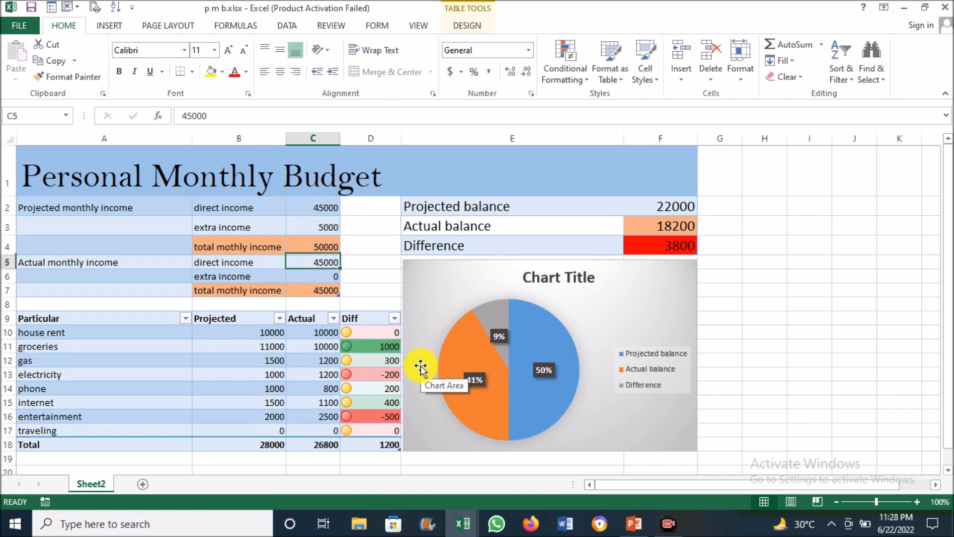
key("Down")
key("Down")
key("Down")
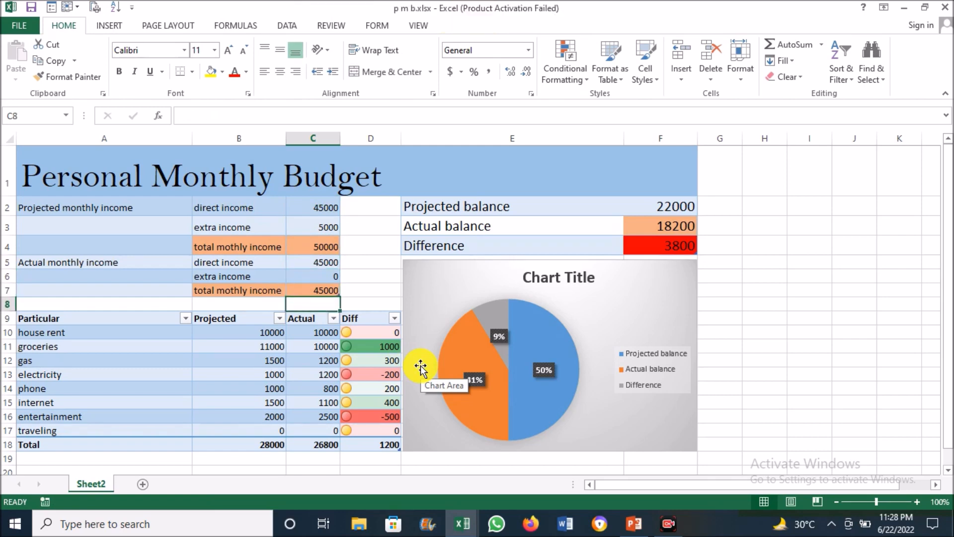
key("Up")
key("Up")
key("Up")
key("Up")
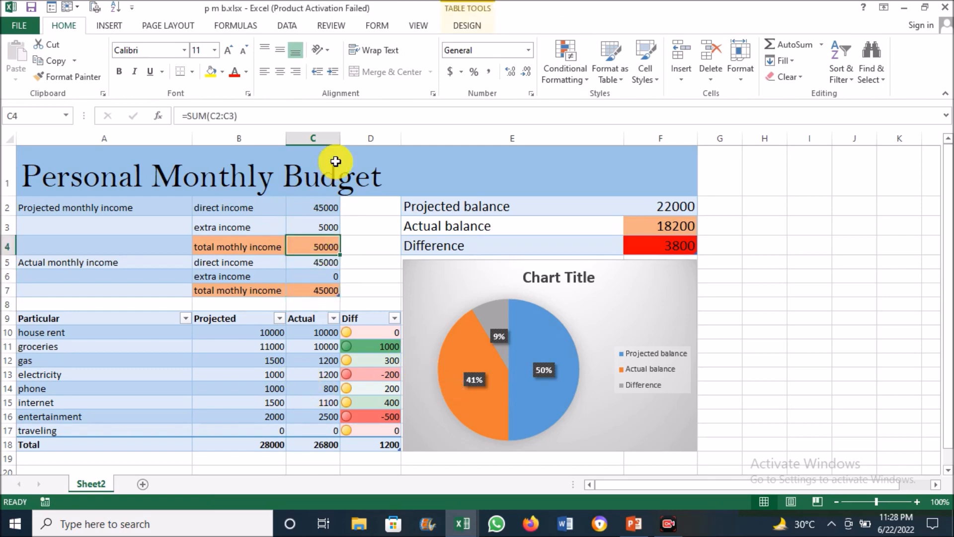
left_click(324, 207)
left_click(254, 358)
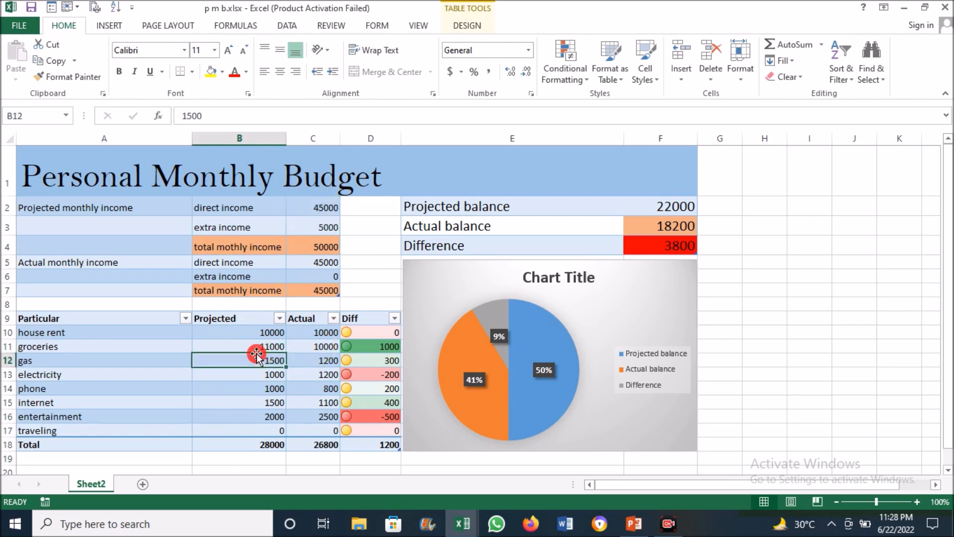
left_click(334, 219)
left_click_drag(326, 208, 328, 290)
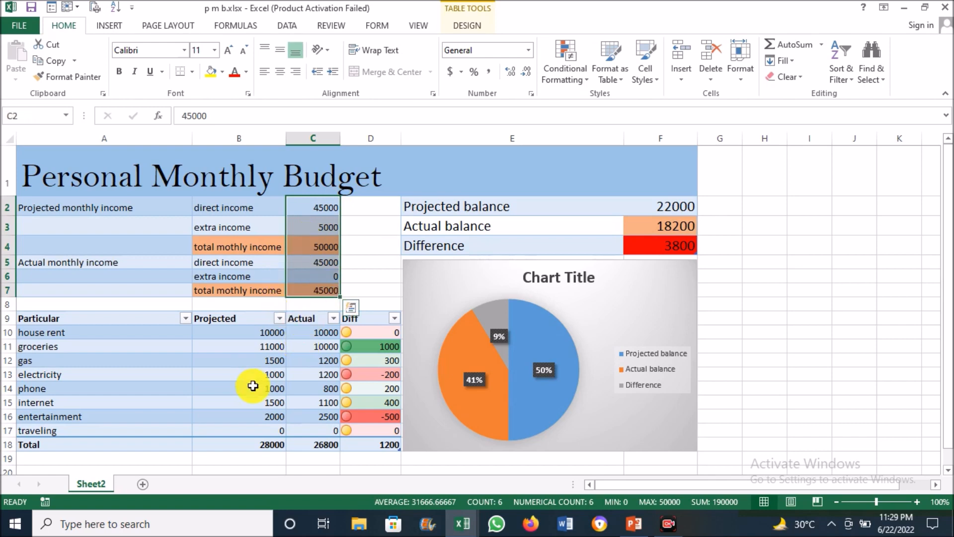
left_click(312, 229)
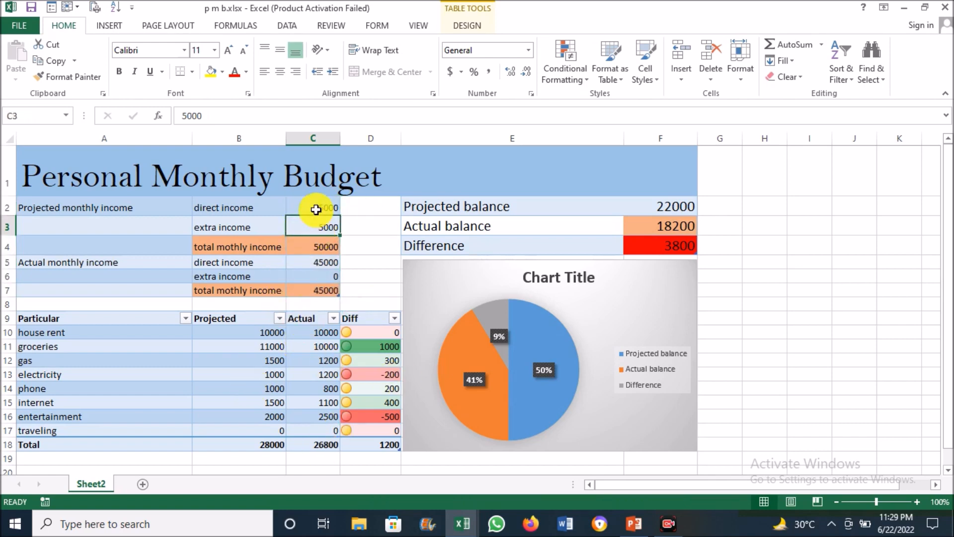
left_click_drag(319, 208, 343, 284)
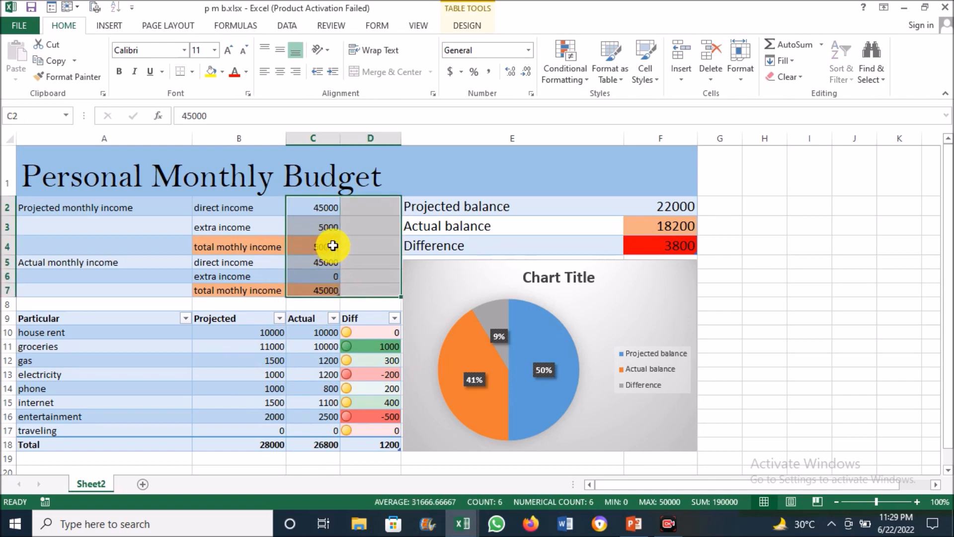
key("ctrl+1")
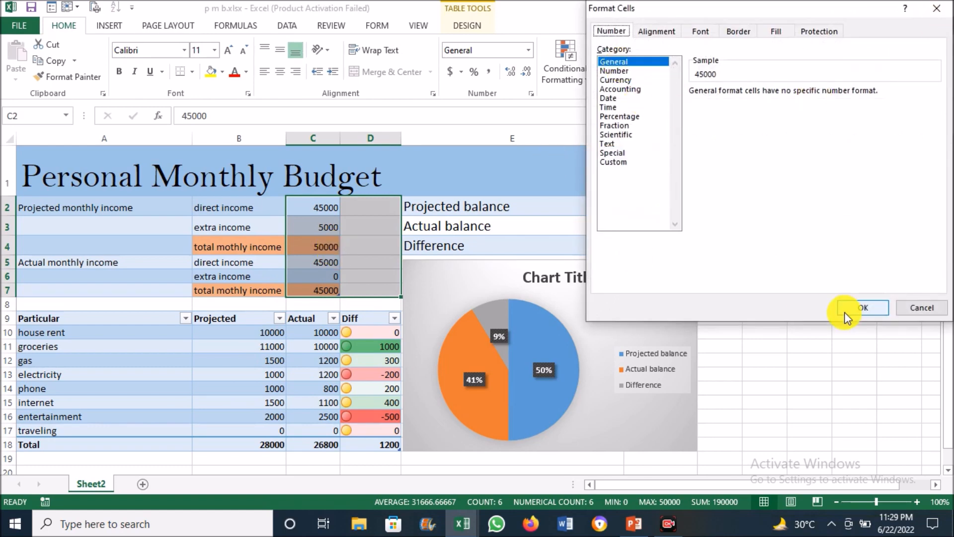
left_click(934, 311)
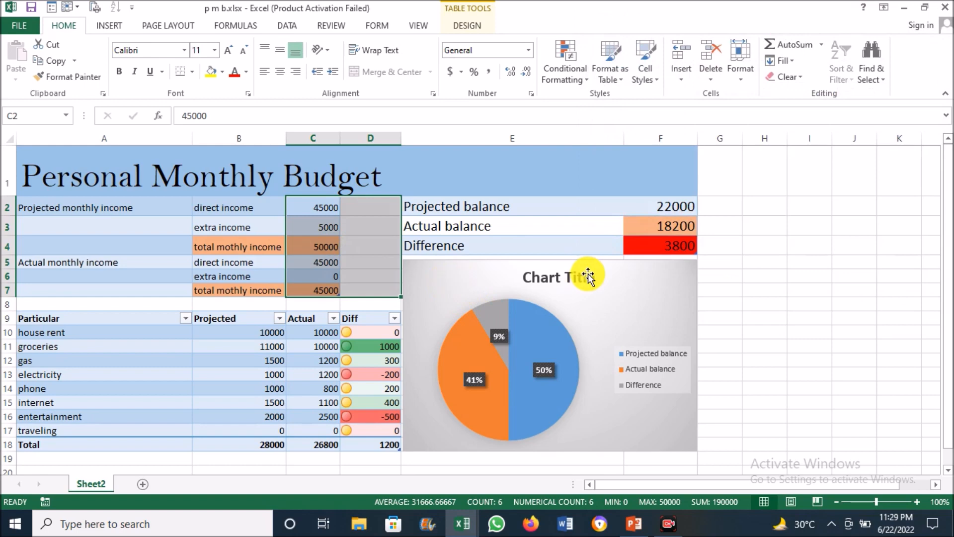
- Select every numeric constant on the budget sheet with Go To Special, starting from C2 and excluding text and logical constants
left_click(313, 208)
key("ctrl+g")
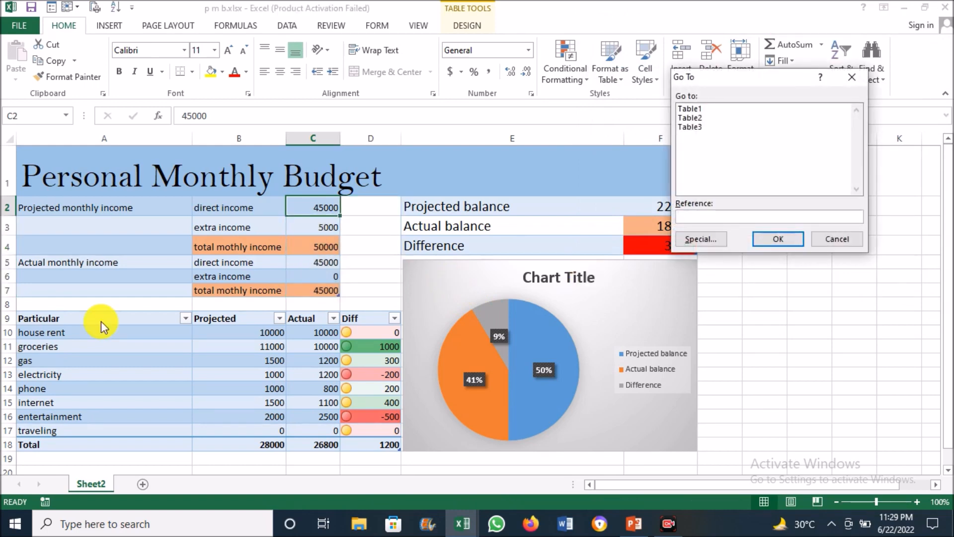
left_click(699, 240)
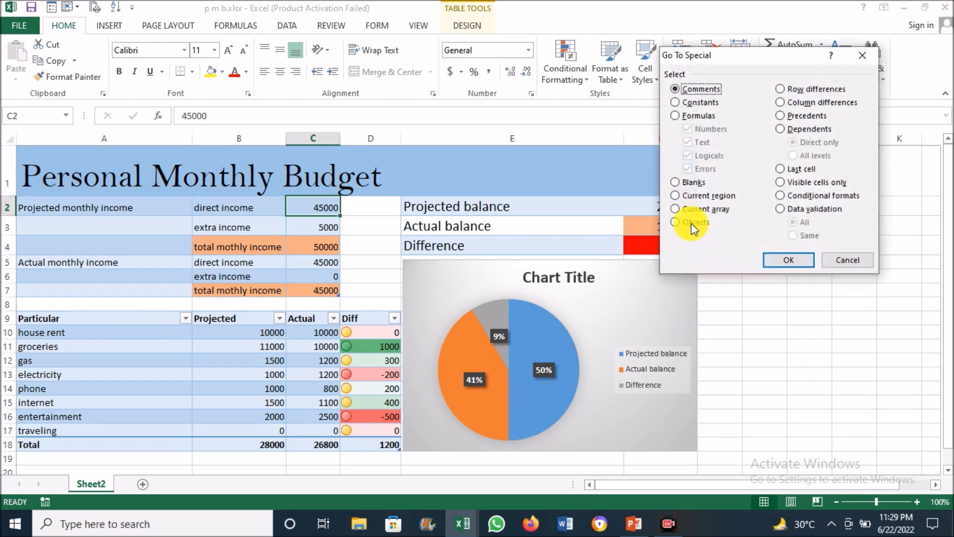
left_click(676, 104)
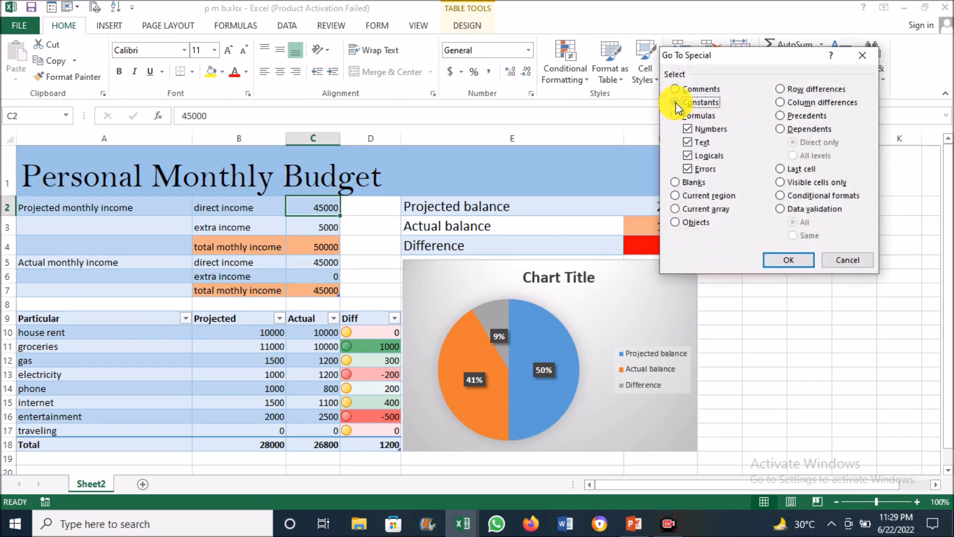
left_click(688, 143)
left_click(687, 157)
left_click(779, 259)
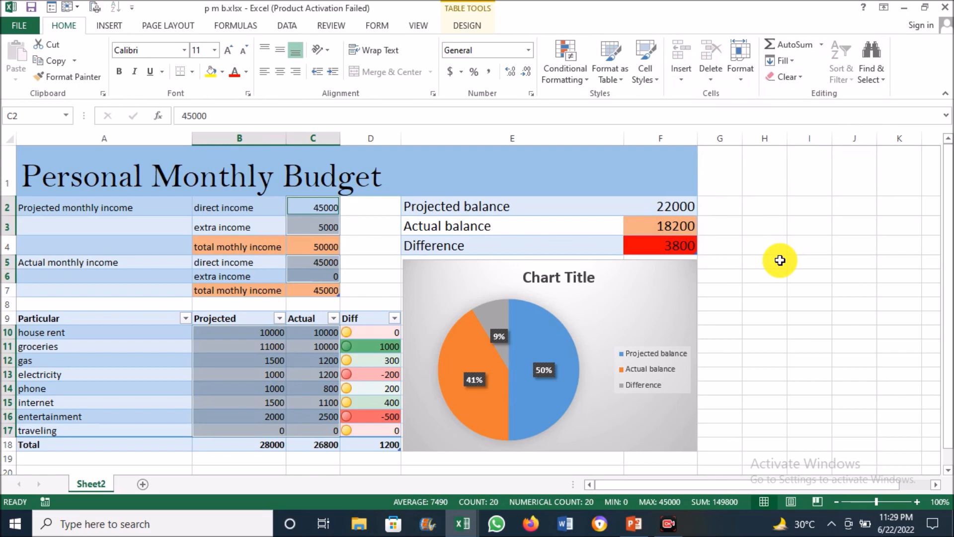
- Format the selected constant cells as Currency with the ₹ Hindi symbol and 2 decimal places
key("ctrl+1")
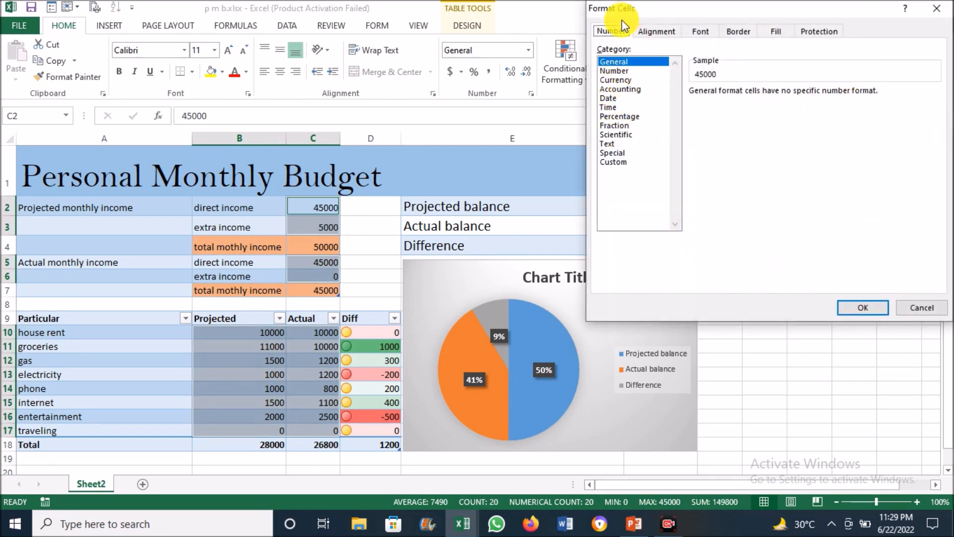
left_click(616, 79)
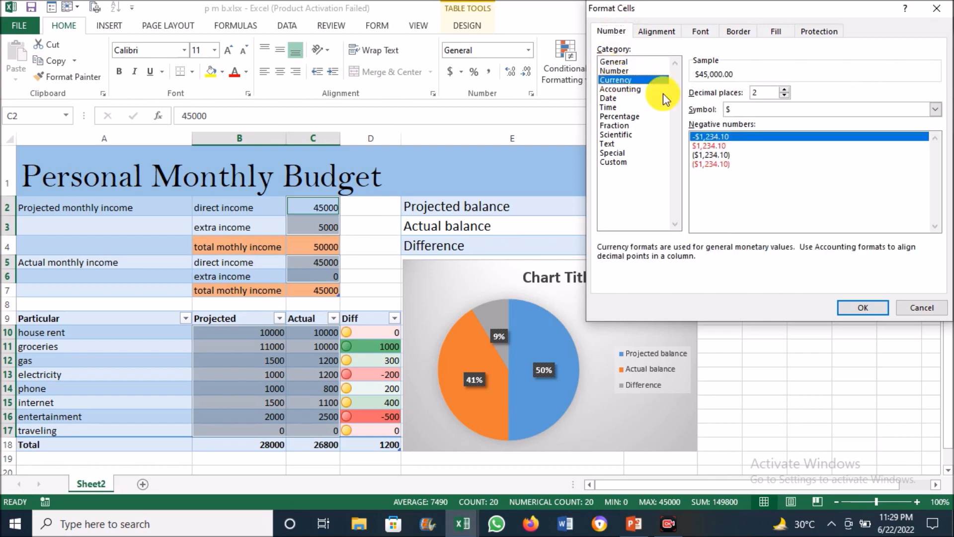
left_click(891, 110)
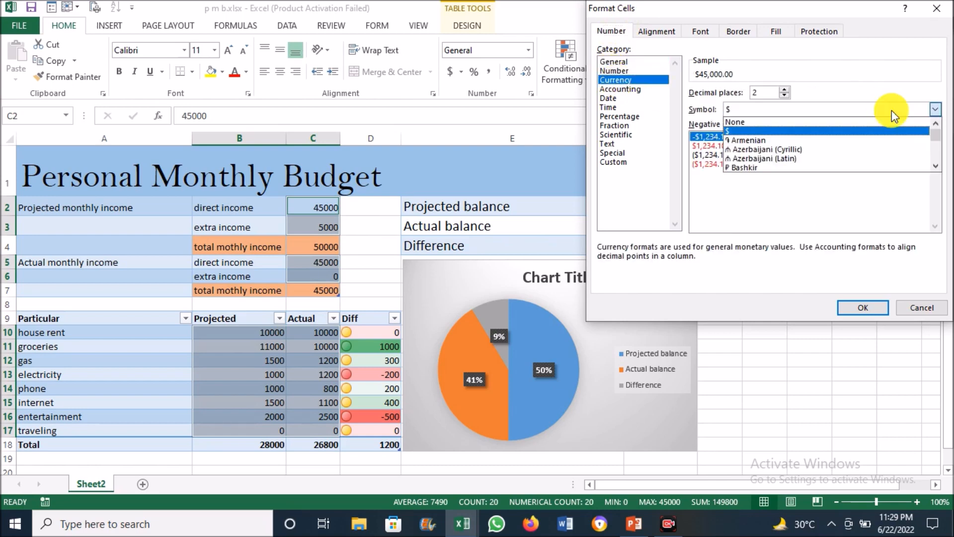
key("Down")
key("Down")
key("Down")
key("Down")
key("Down")
key("Down")
key("Down")
key("Down")
key("Down")
key("Down")
key("Down")
key("Down")
key("Down")
key("Down")
key("Down")
key("Down")
key("Down")
key("Down")
key("Down")
key("Down")
key("Down")
key("Down")
key("Down")
key("Down")
key("Down")
key("Down")
key("Down")
key("Down")
key("Down")
key("Down")
key("Down")
key("Down")
key("Down")
key("Down")
key("Down")
key("Return")
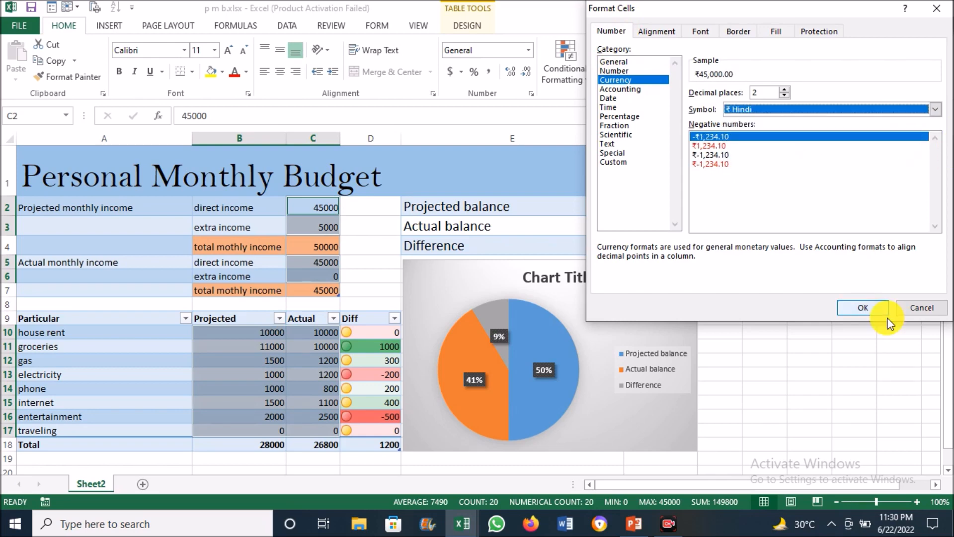
left_click(859, 306)
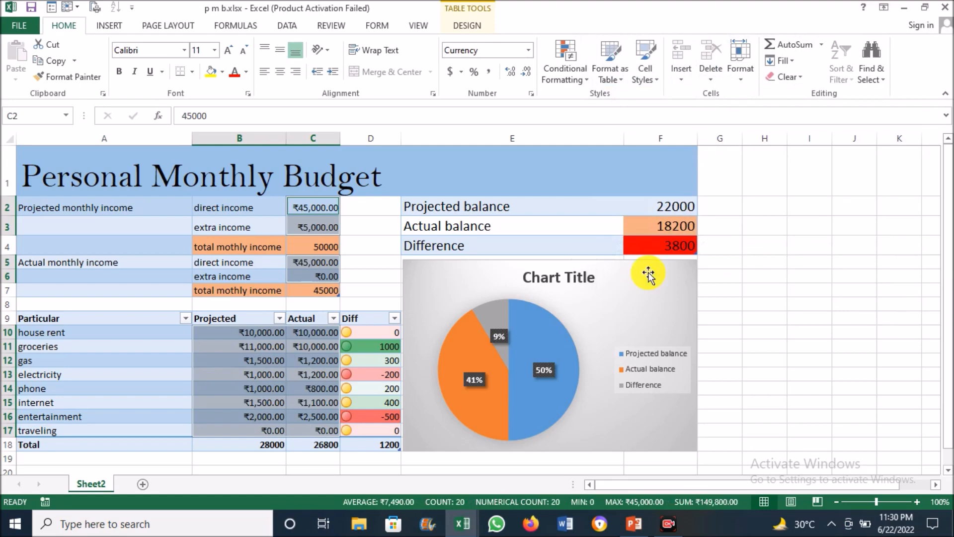
- Select every numeric formula cell on the budget sheet with Go To Special, excluding text, logical and error results
left_click(308, 372)
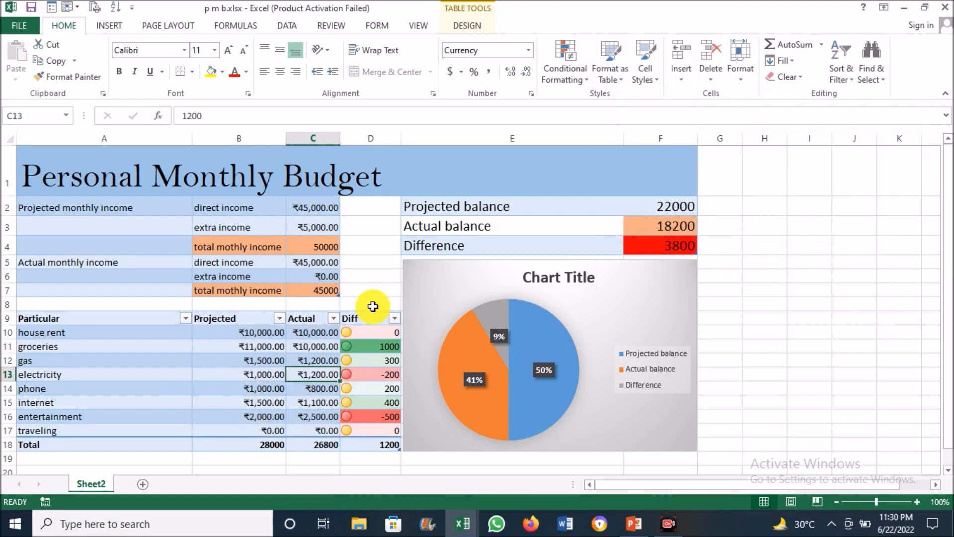
left_click(331, 251)
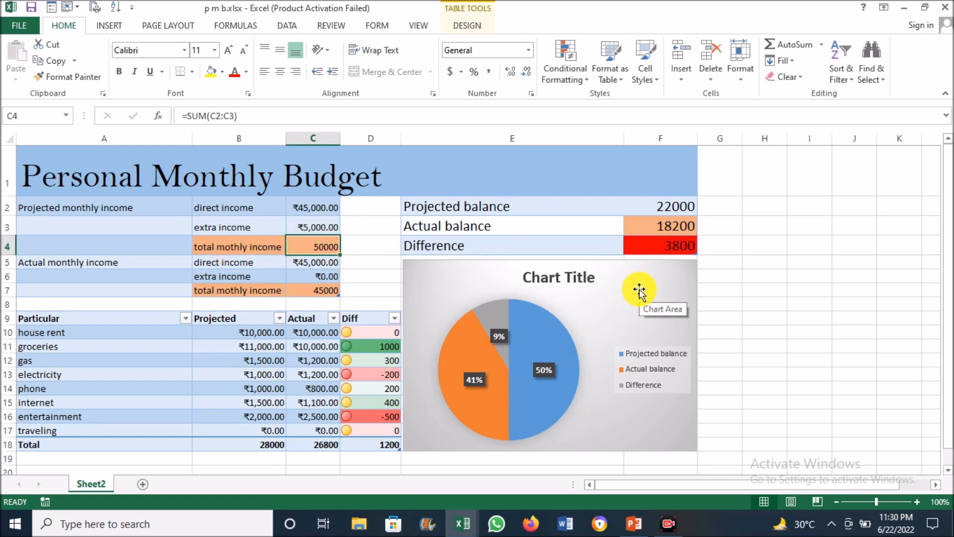
key("ctrl+g")
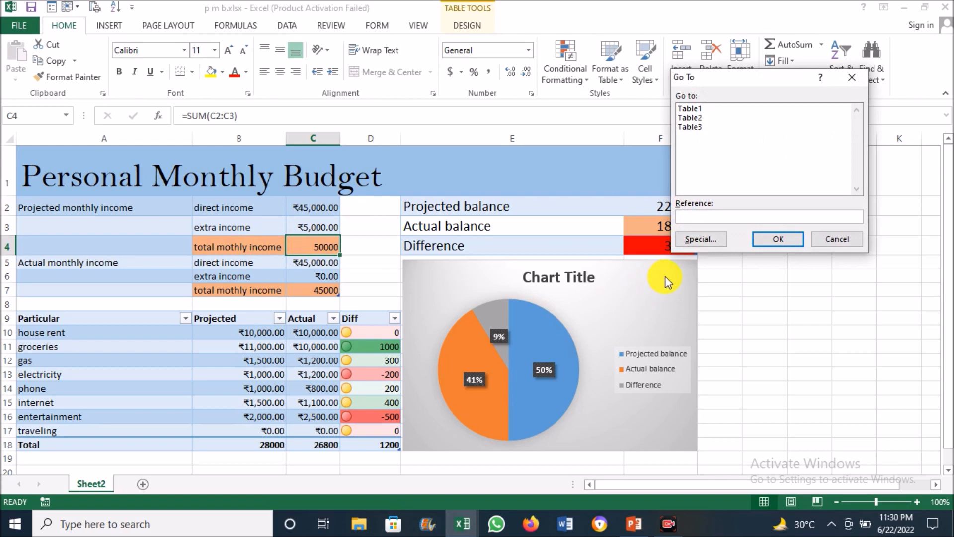
left_click(703, 239)
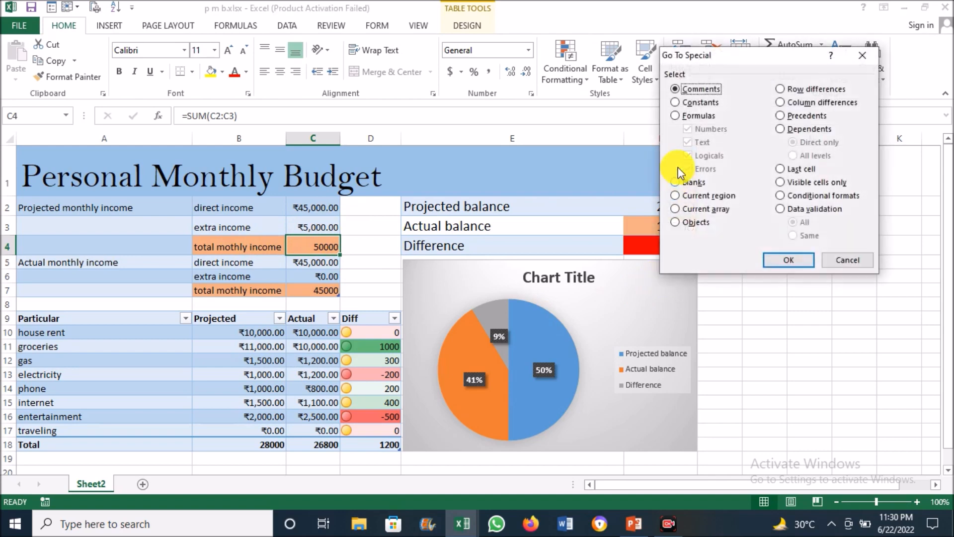
left_click(678, 116)
left_click(688, 142)
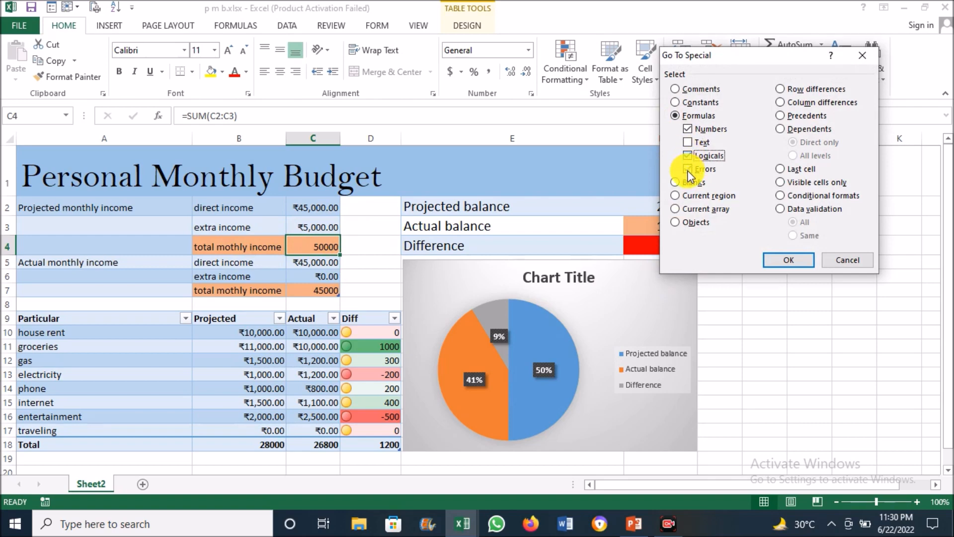
left_click(689, 155)
left_click(690, 168)
left_click(787, 259)
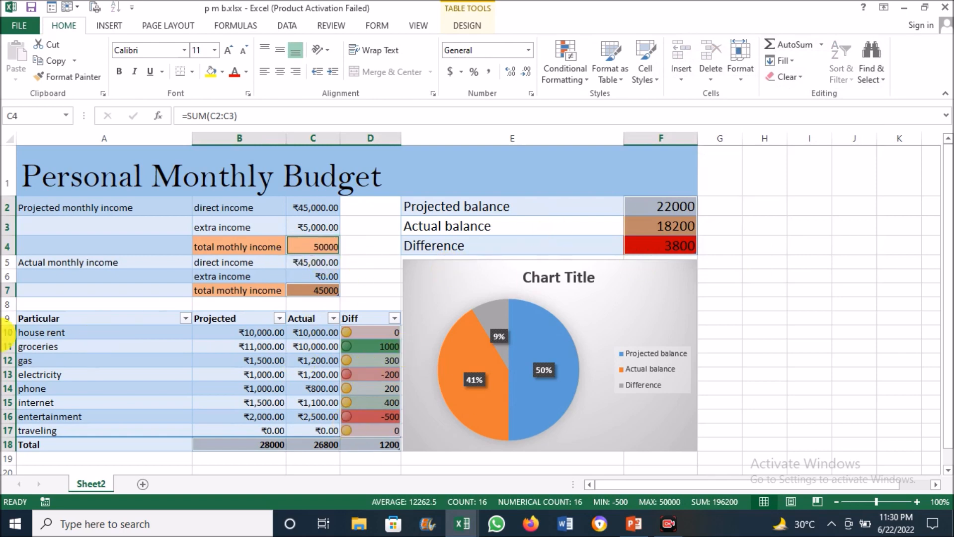
- Apply the Currency number format with the ₹ Hindi symbol and 2 decimal places to the selected formula cells
key("ctrl+1")
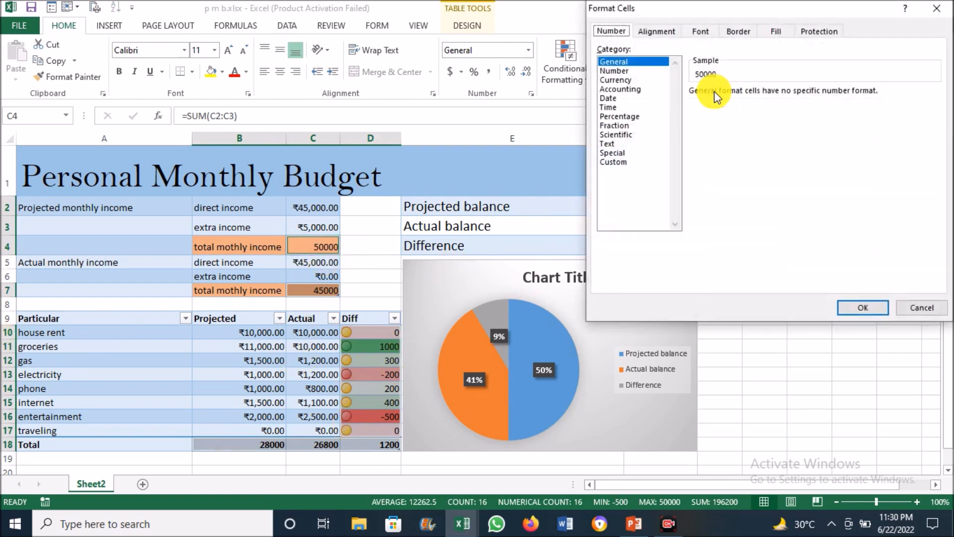
left_click(621, 80)
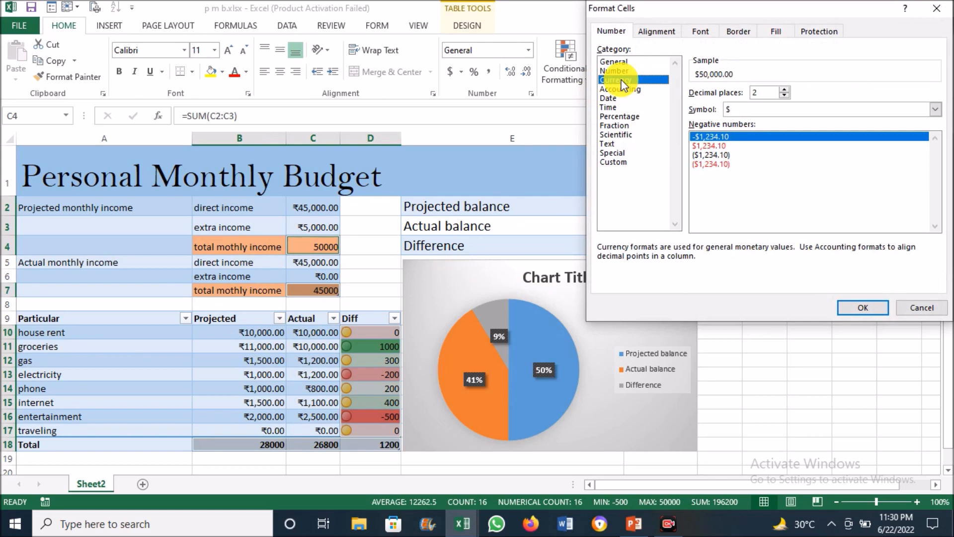
left_click(776, 114)
key("Down")
key("Down")
key("Down")
key("Down")
key("Down")
key("Down")
key("Down")
key("Down")
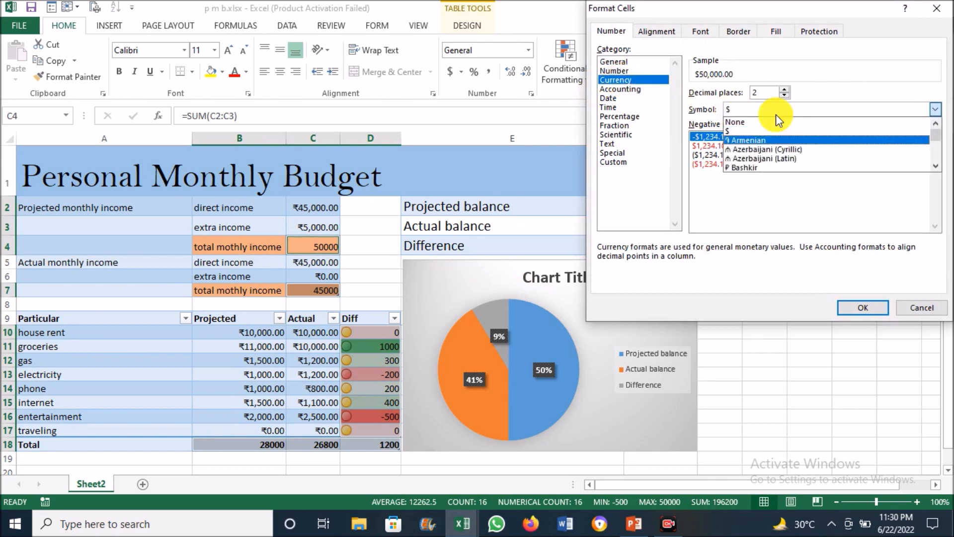
key("Return")
key("Return")
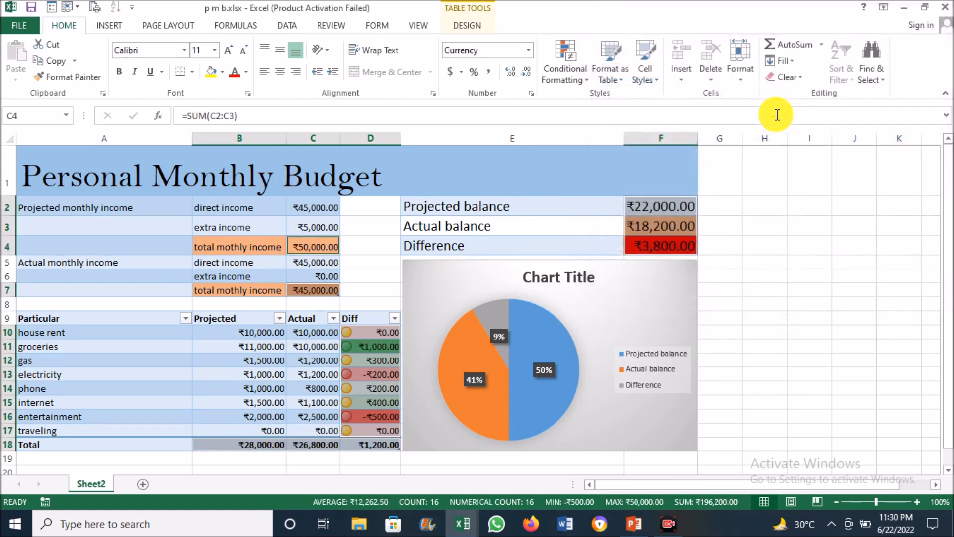
- Examine the formatted cells in the Projected, Actual and Diff columns of the expense table
left_click(244, 389)
left_click(354, 392)
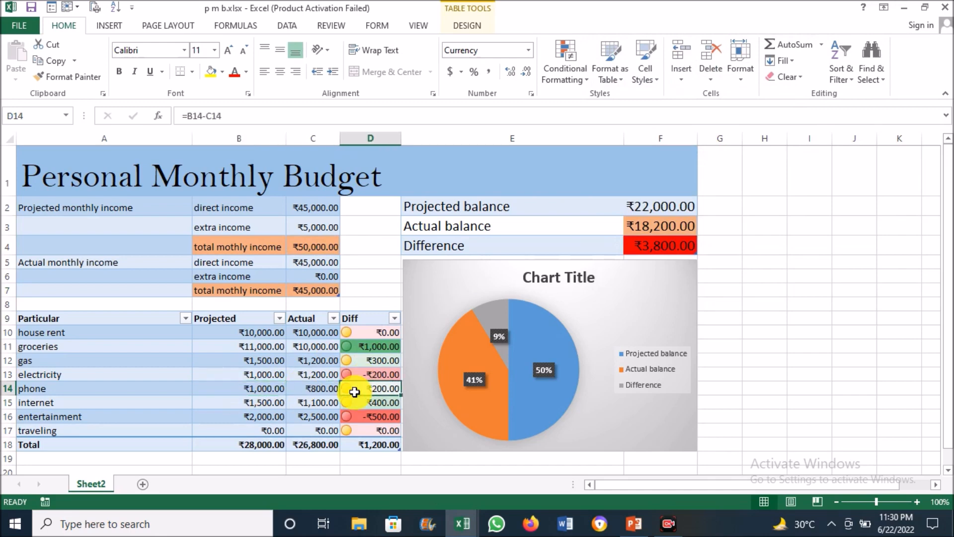
left_click(355, 417)
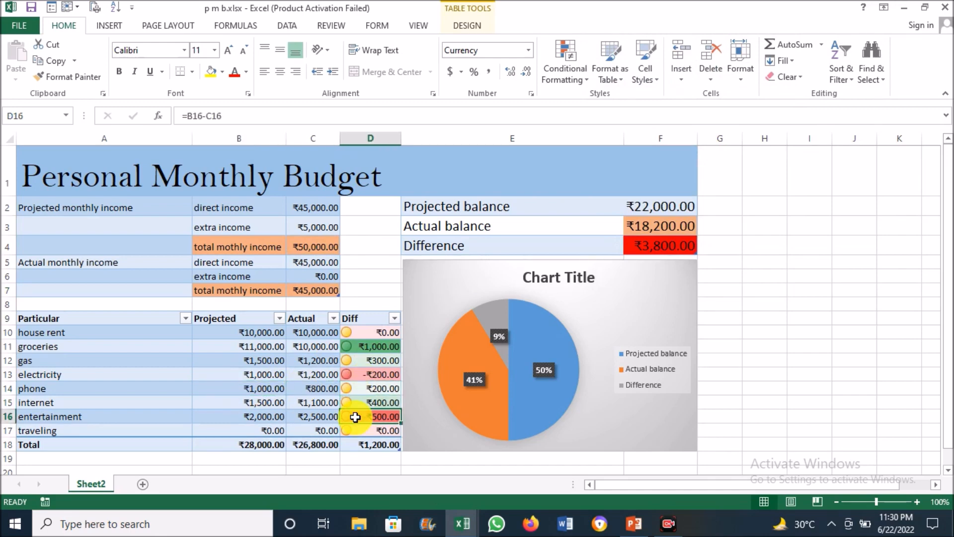
left_click(308, 380)
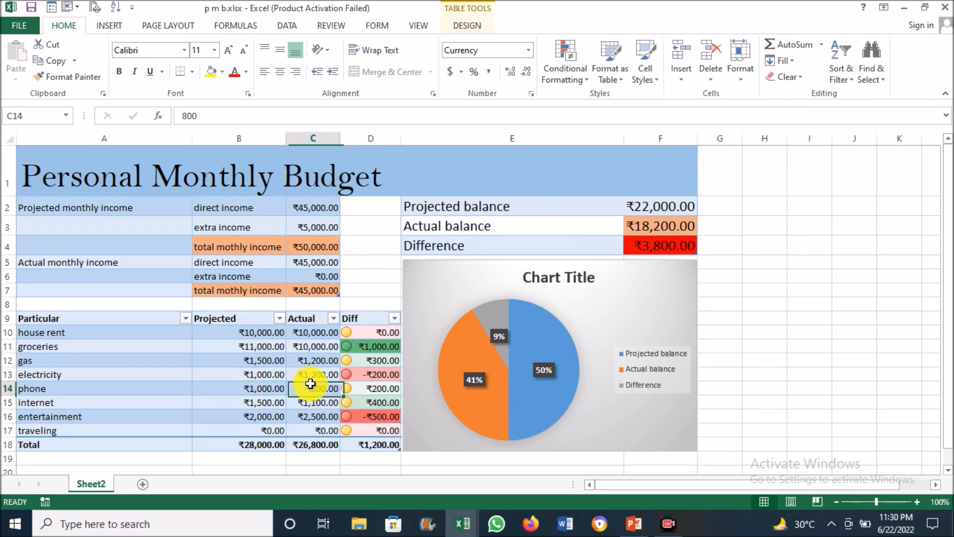
left_click(292, 357)
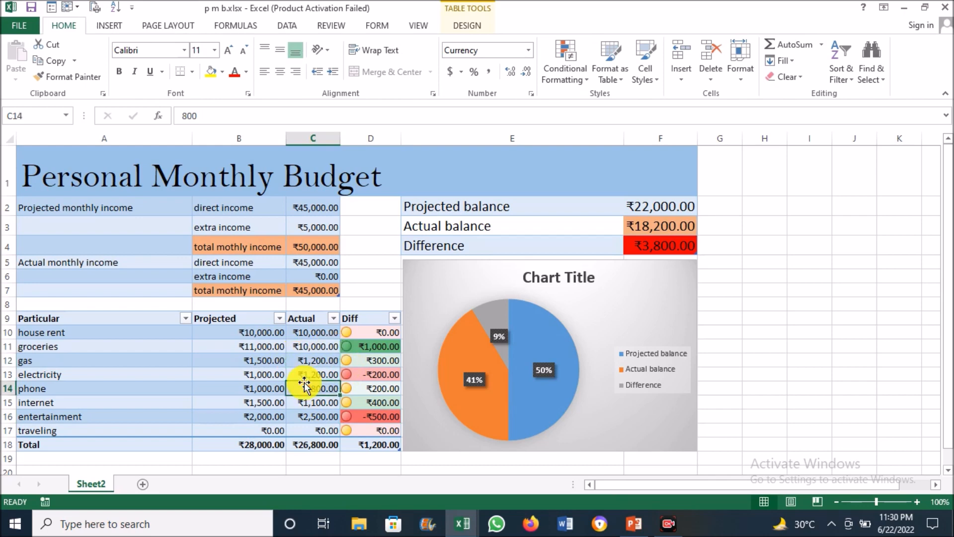
left_click(213, 348)
left_click(144, 365)
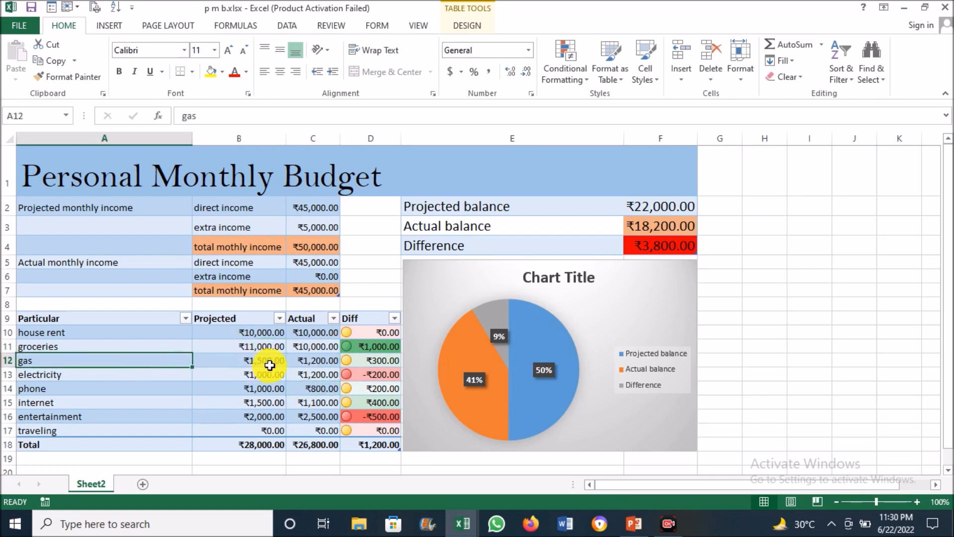
- Switch to the FOR YOUTUBE DATA ENTRY.xlsx workbook and open its SALES REPORT sheet
mouse_move(462, 524)
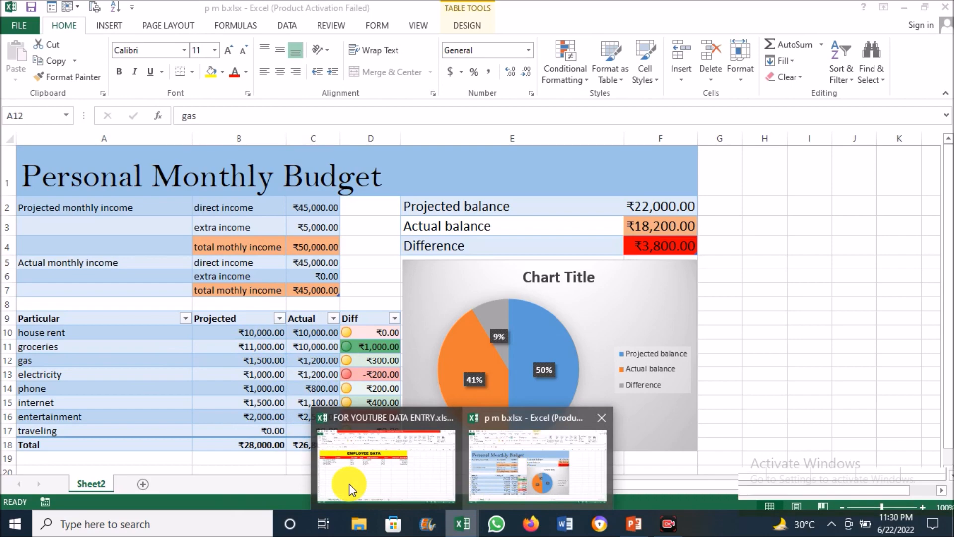
left_click(348, 484)
left_click(219, 484)
- Clear the contents of cells C8, D10, B9 and B12 in the sales table
left_click(255, 249)
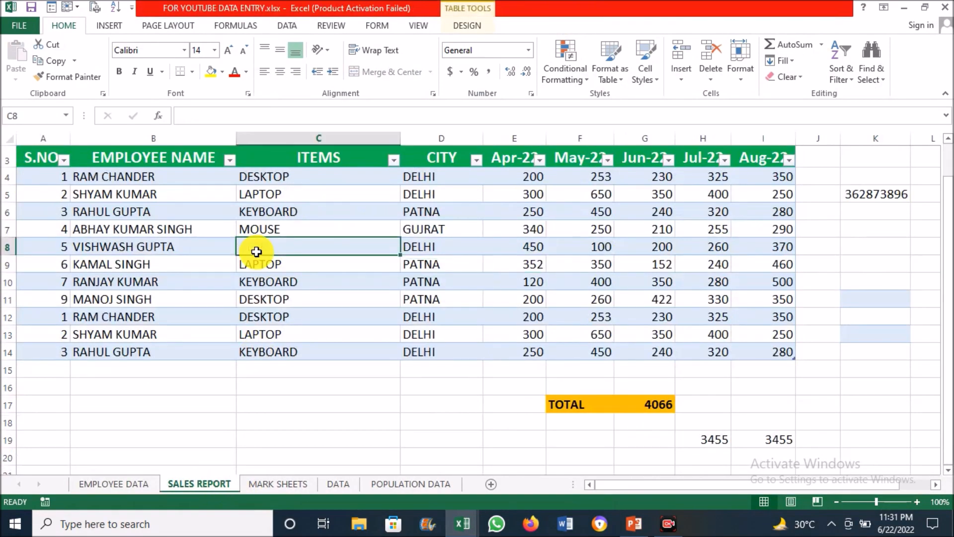
left_click(447, 274)
key("Delete")
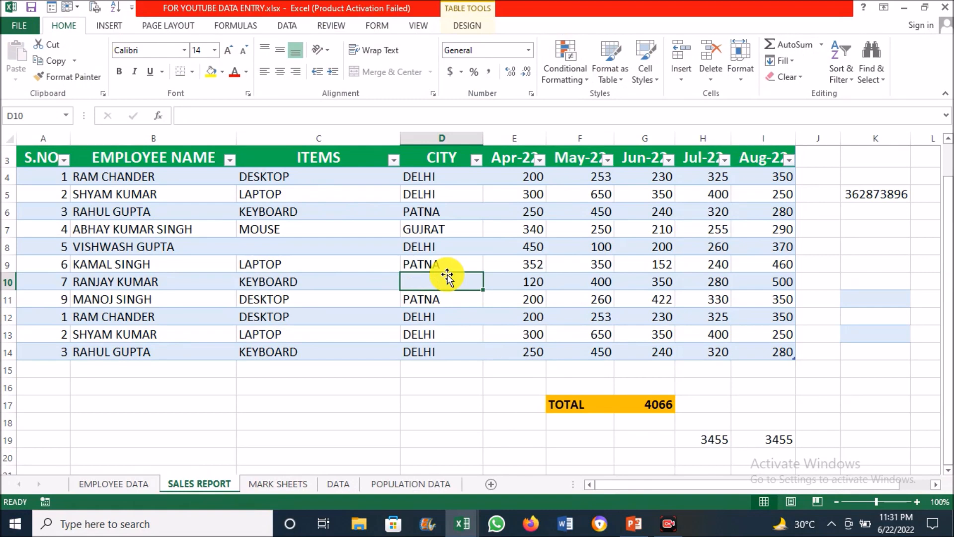
left_click(145, 264)
key("Delete")
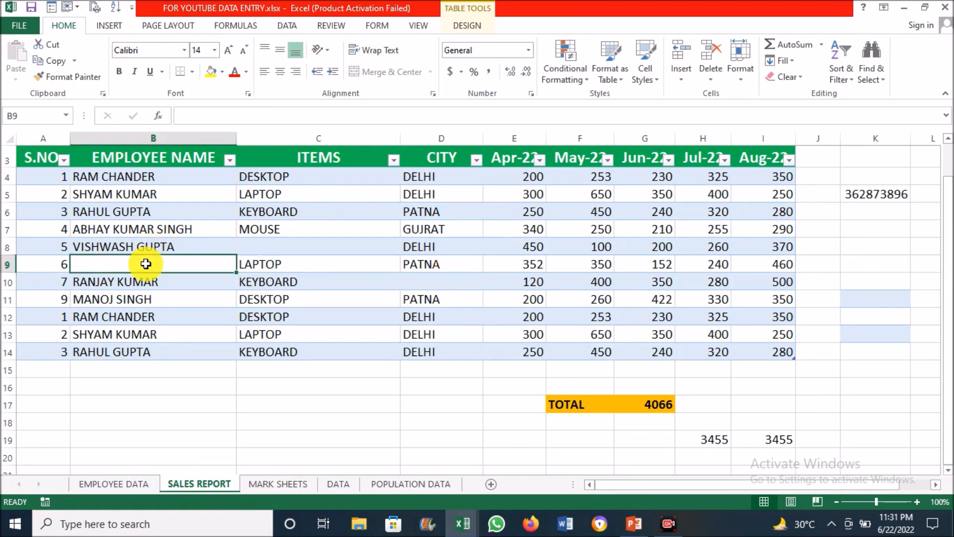
left_click(164, 317)
key("Delete")
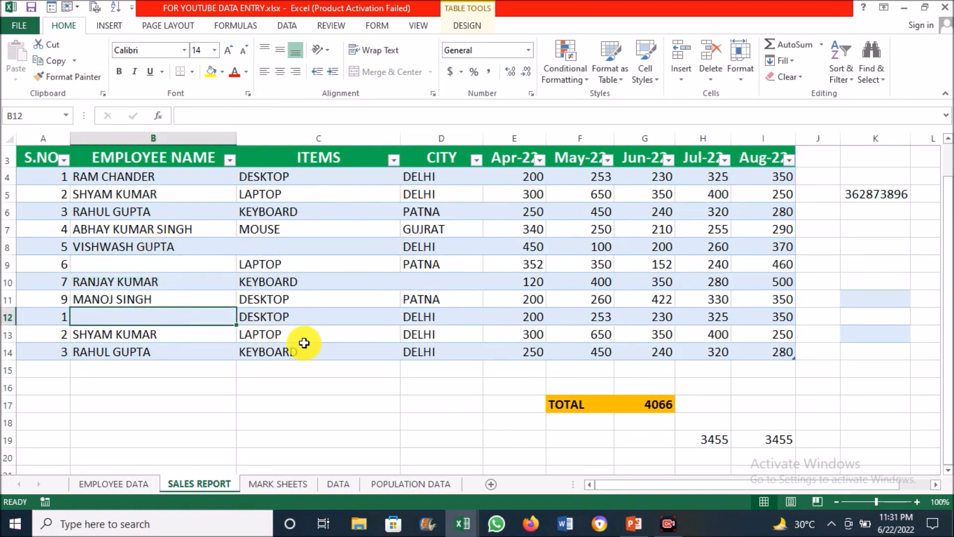
left_click(305, 348)
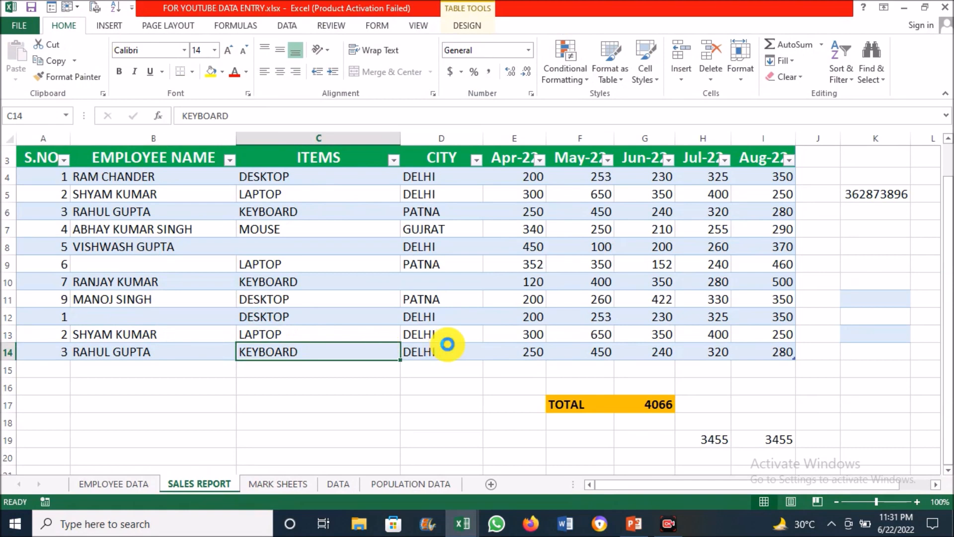
- Select the blank cells in the sales table with Go To Special, using the Blanks option
key("ctrl+g")
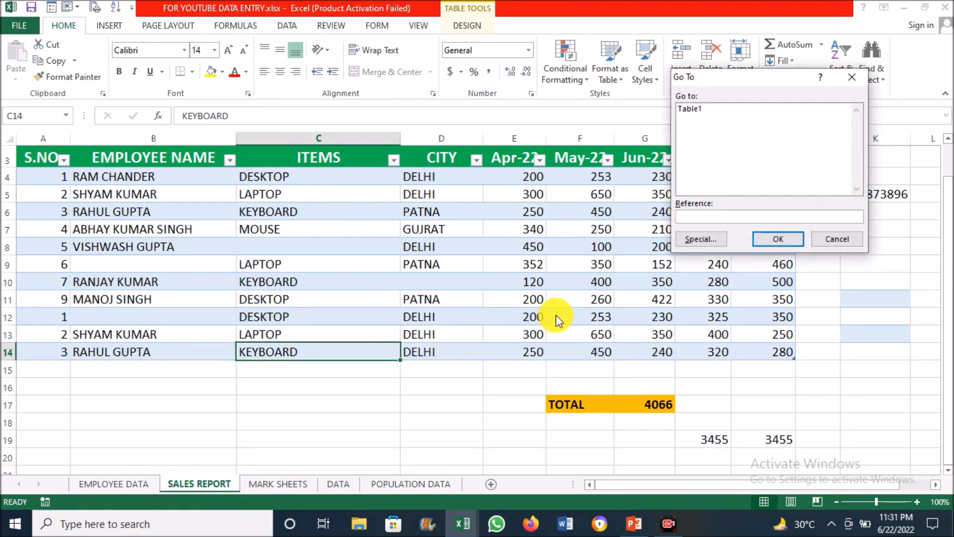
left_click(712, 238)
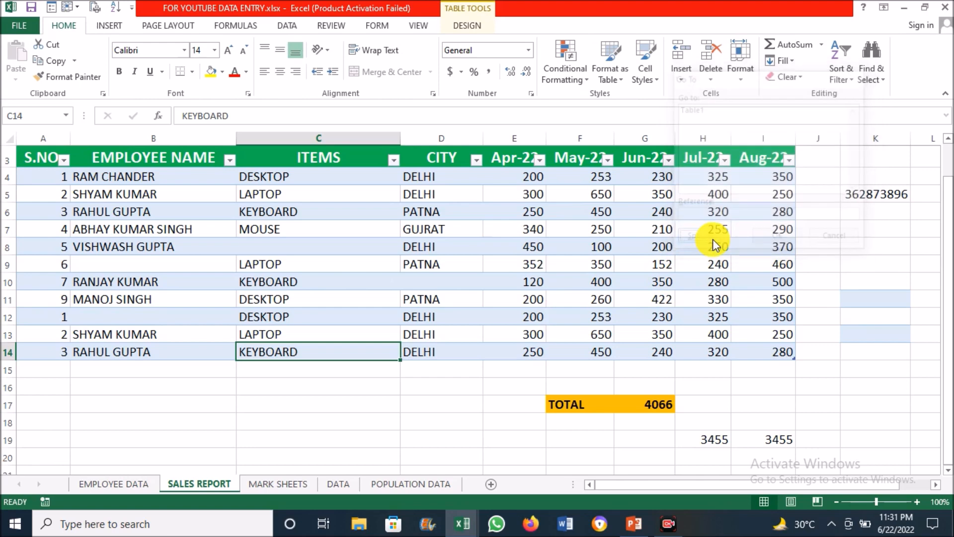
left_click(677, 183)
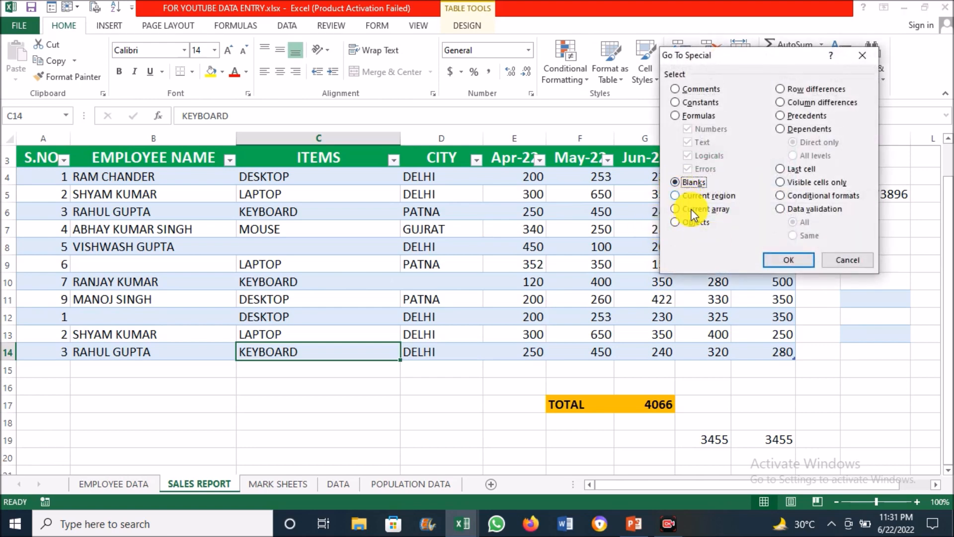
left_click(782, 258)
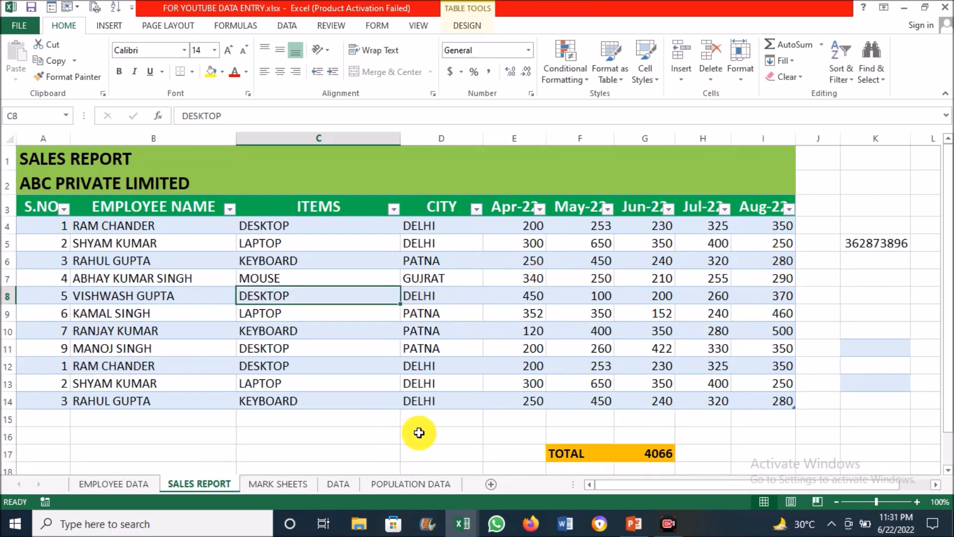
left_click(309, 400)
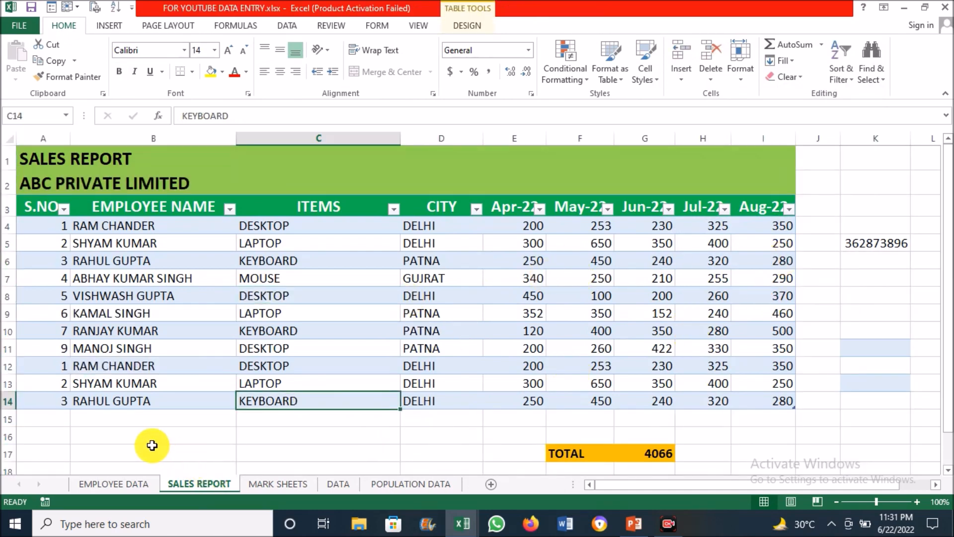
left_click(377, 311)
left_click(462, 311)
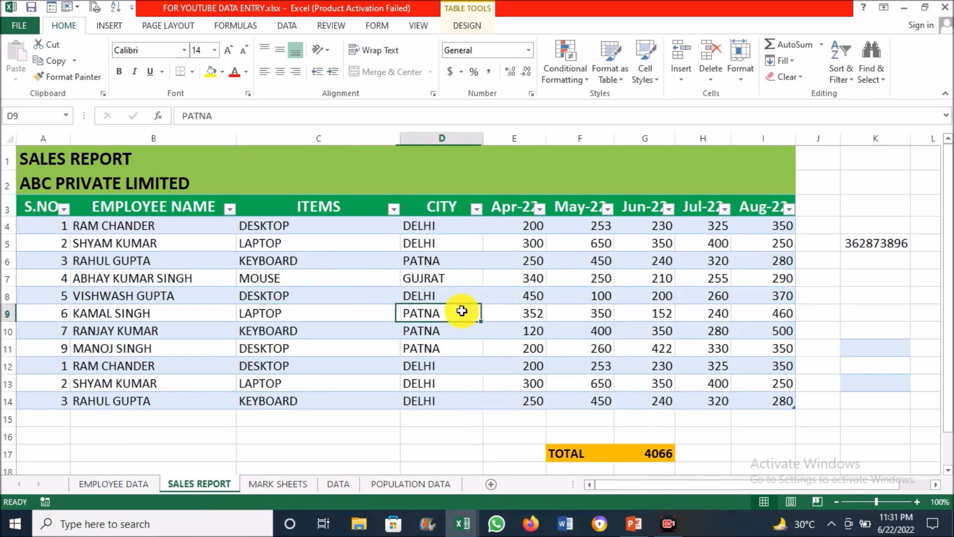
left_click(301, 277)
left_click(189, 259)
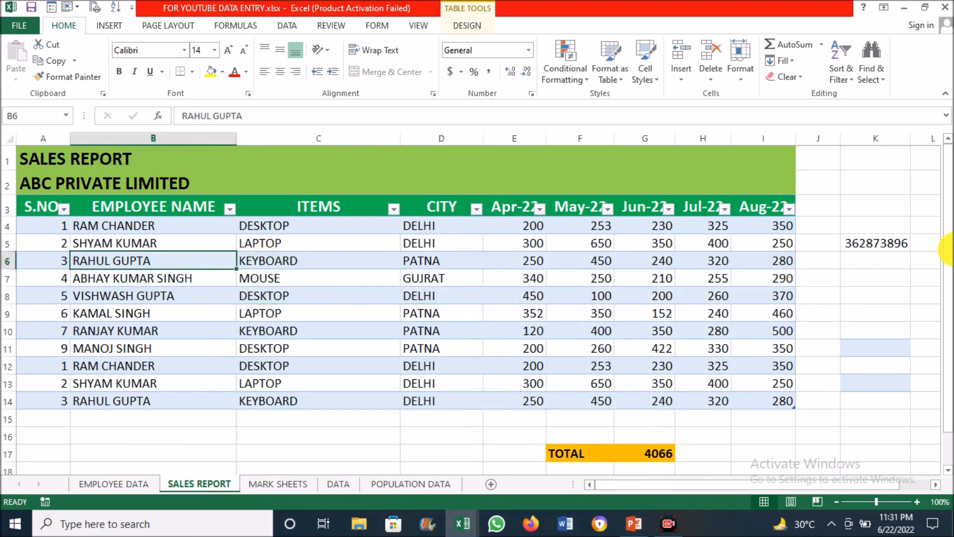
left_click_drag(947, 248, 946, 268)
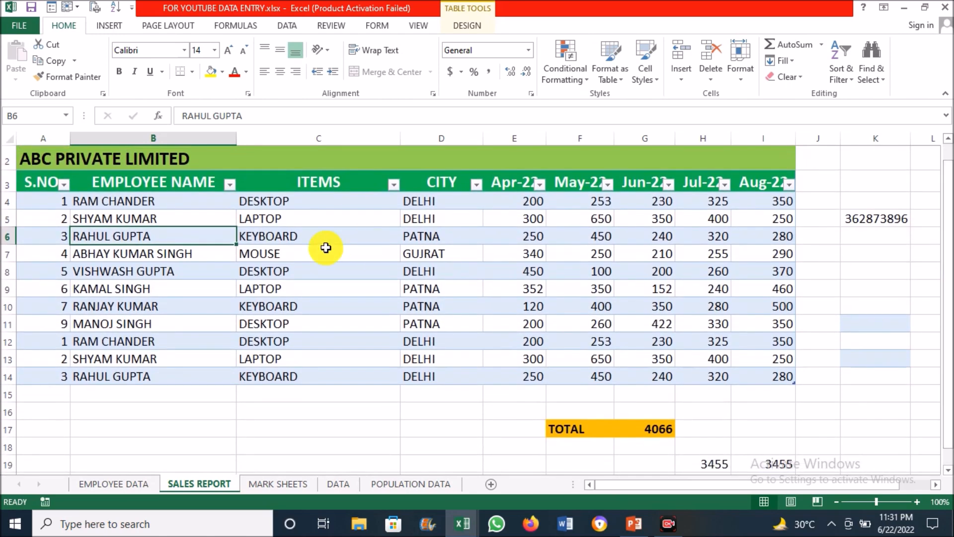
left_click(142, 203)
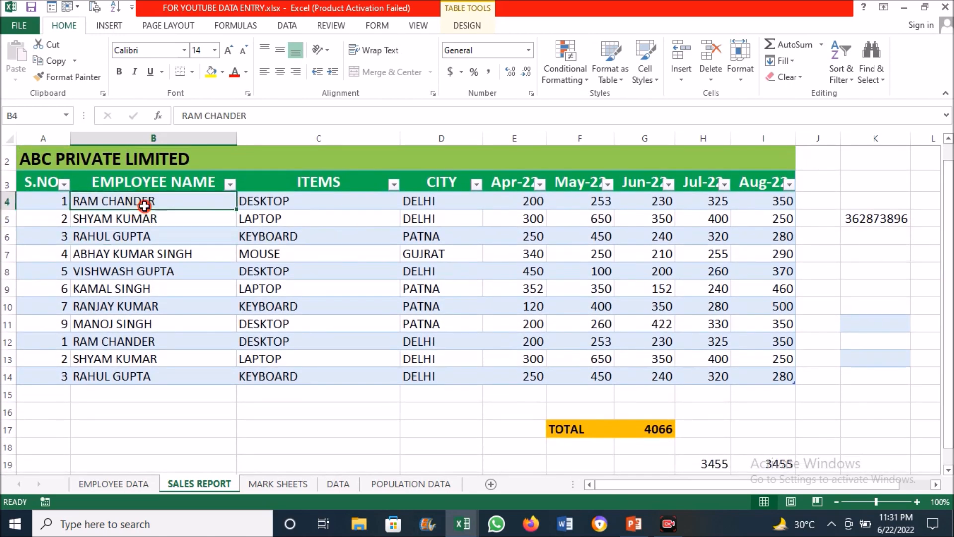
left_click(149, 181)
left_click(310, 198)
left_click(16, 213)
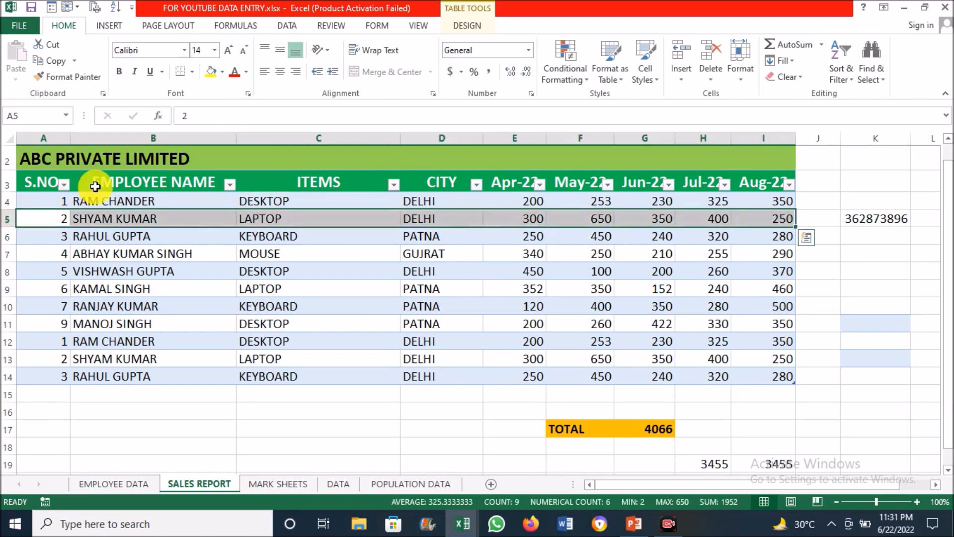
left_click(185, 195)
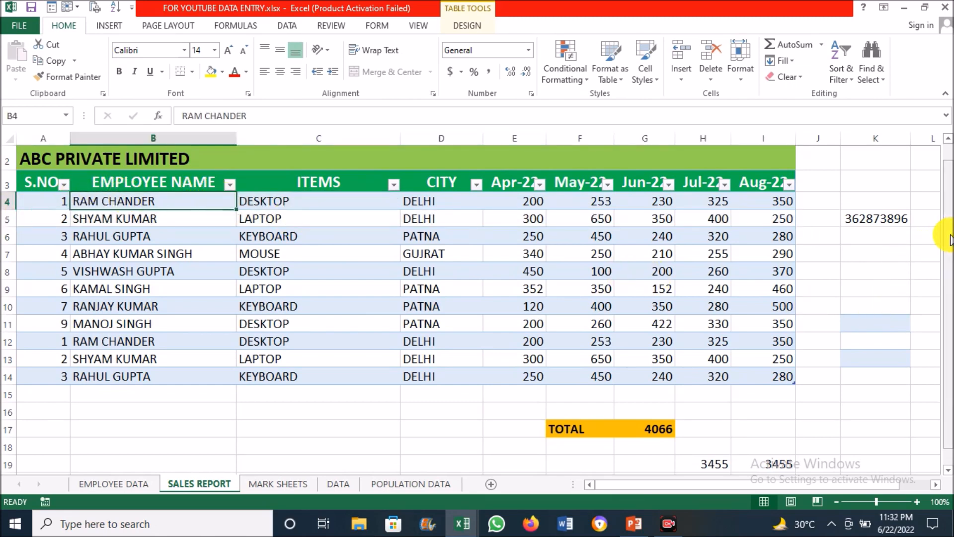
left_click(694, 201)
left_click(709, 299)
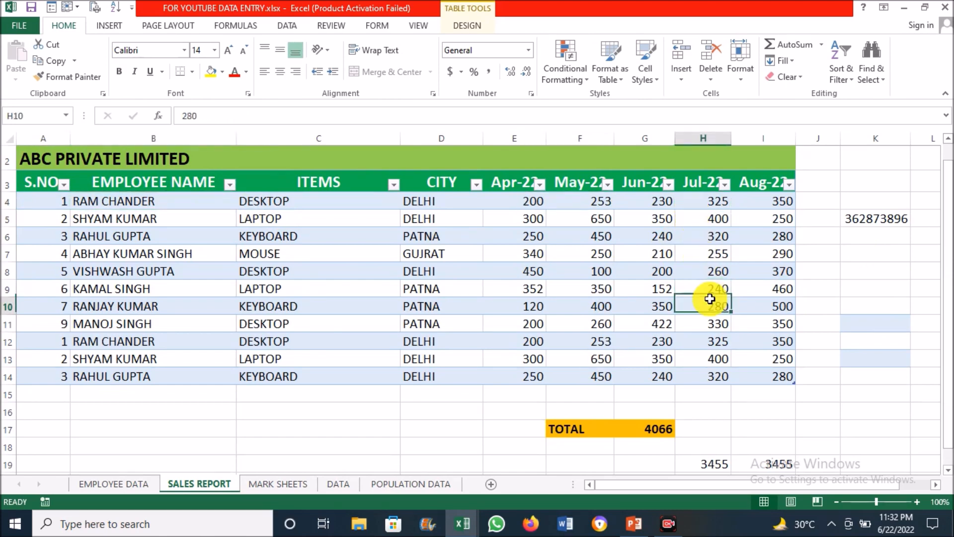
left_click(714, 362)
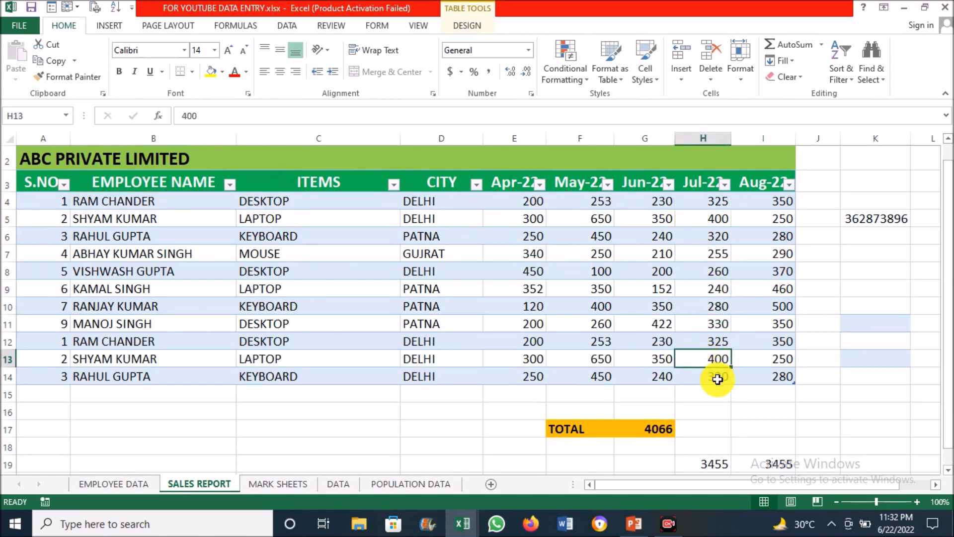
left_click(716, 380)
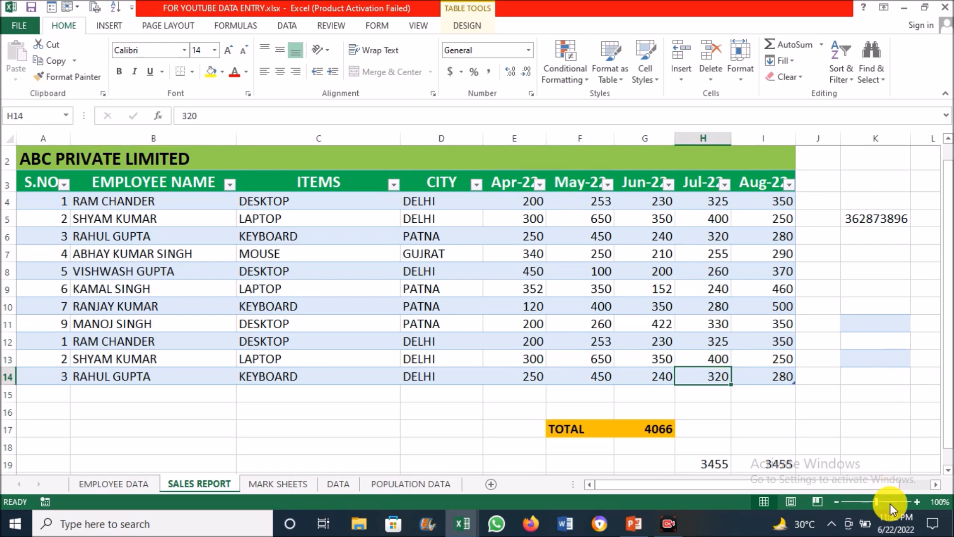
left_click(683, 392)
- Insert an AutoSum of the Apr-22 column in cell E16 as =SUM(E4:E15)
left_click_drag(948, 337, 949, 371)
left_click(530, 389)
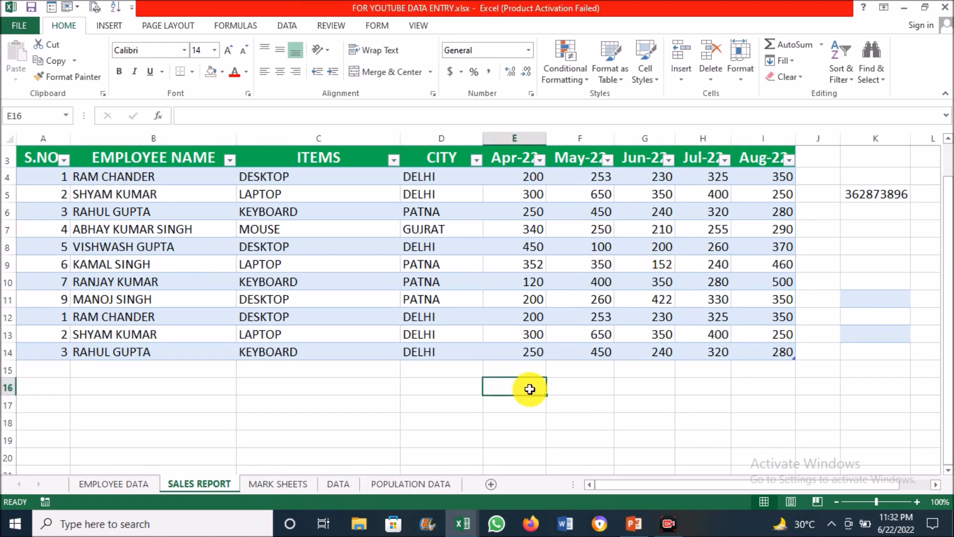
key("alt+equal")
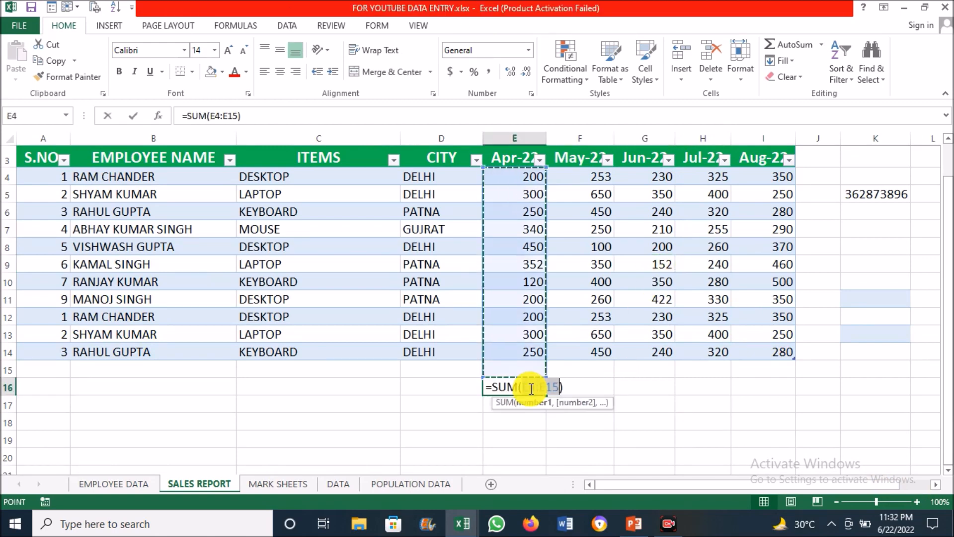
key("Return")
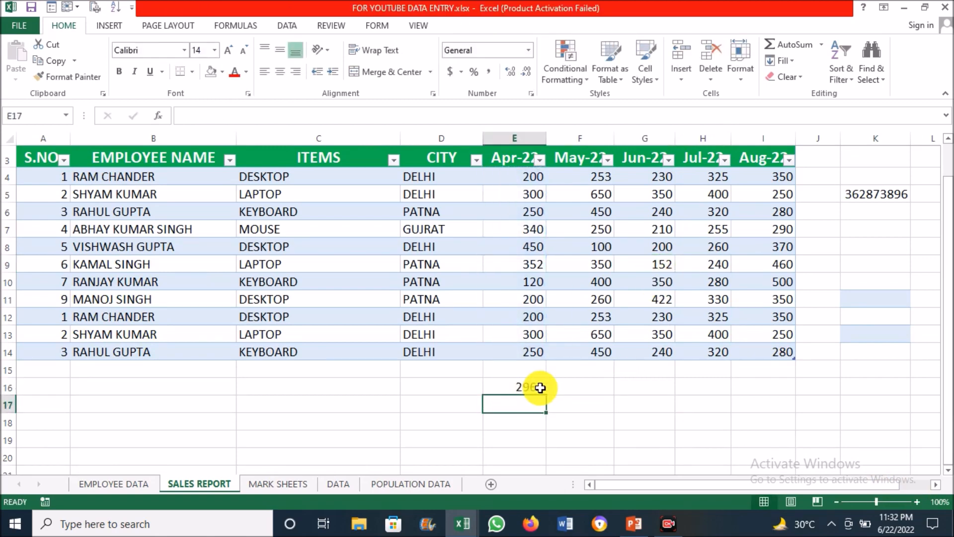
- Enter the formula =SUBTOTAL(9,Table1[Apr-22]) in cell F17
left_click(581, 407)
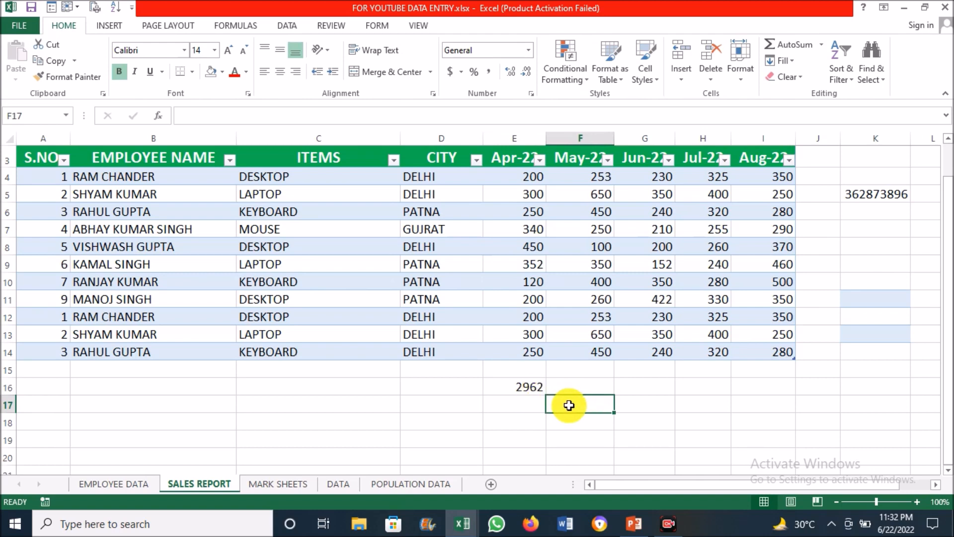
type("=")
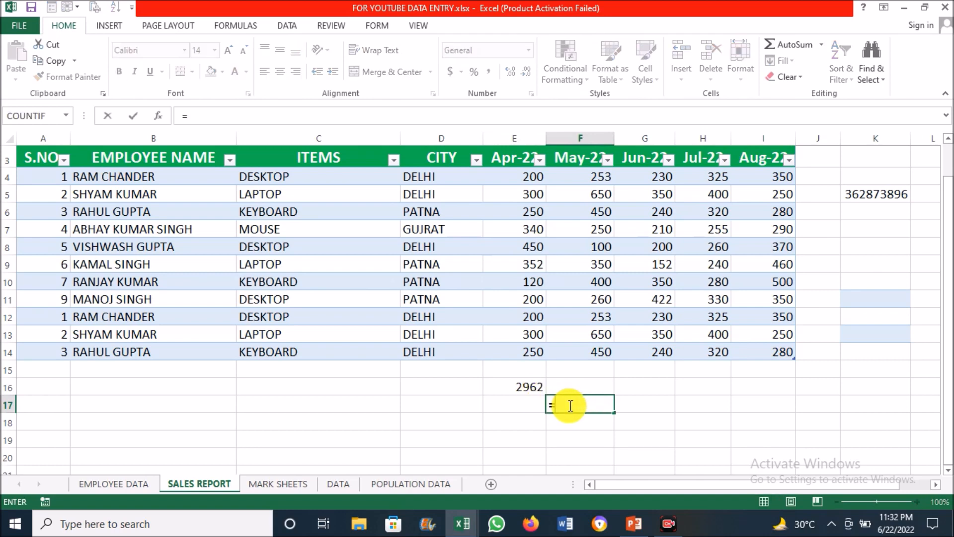
type("SUB")
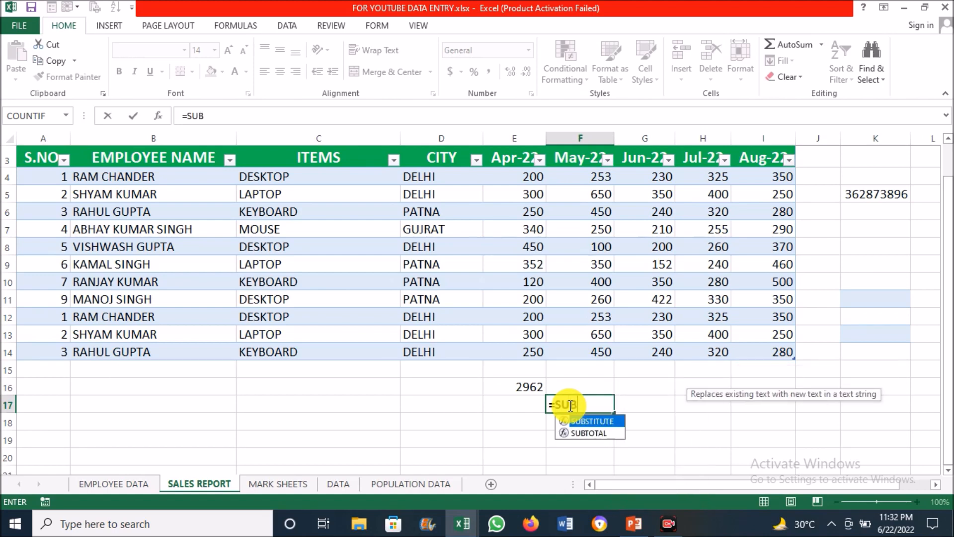
double_click(583, 433)
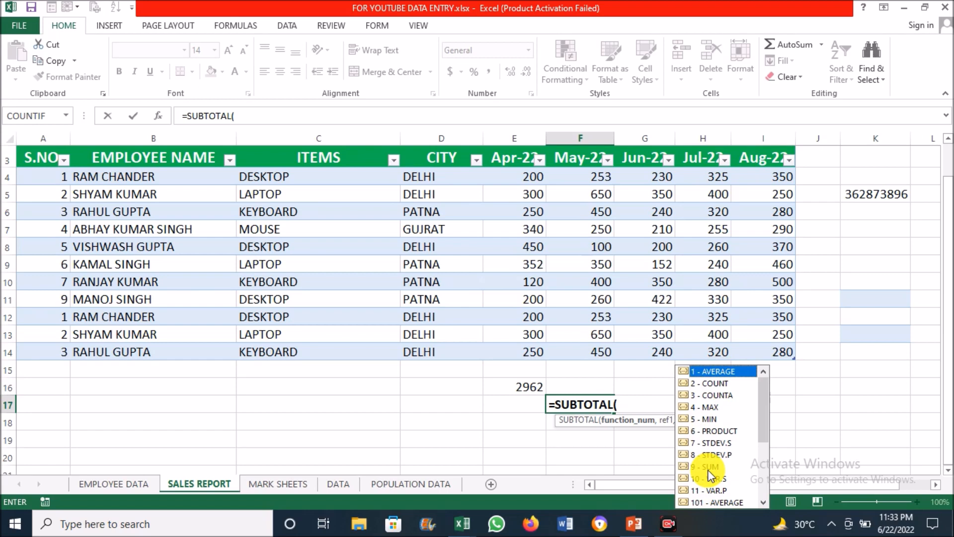
type("9,")
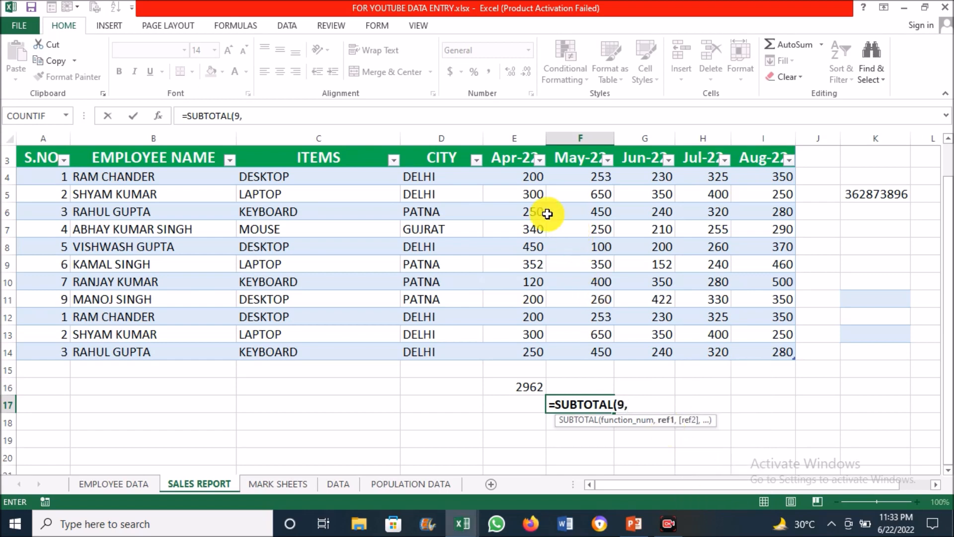
left_click_drag(527, 176, 531, 345)
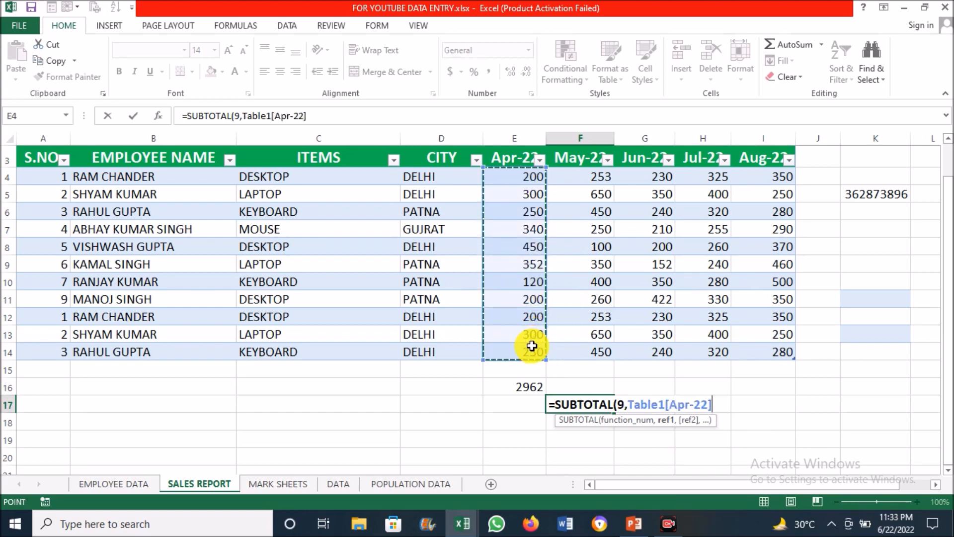
type(")")
key("Return")
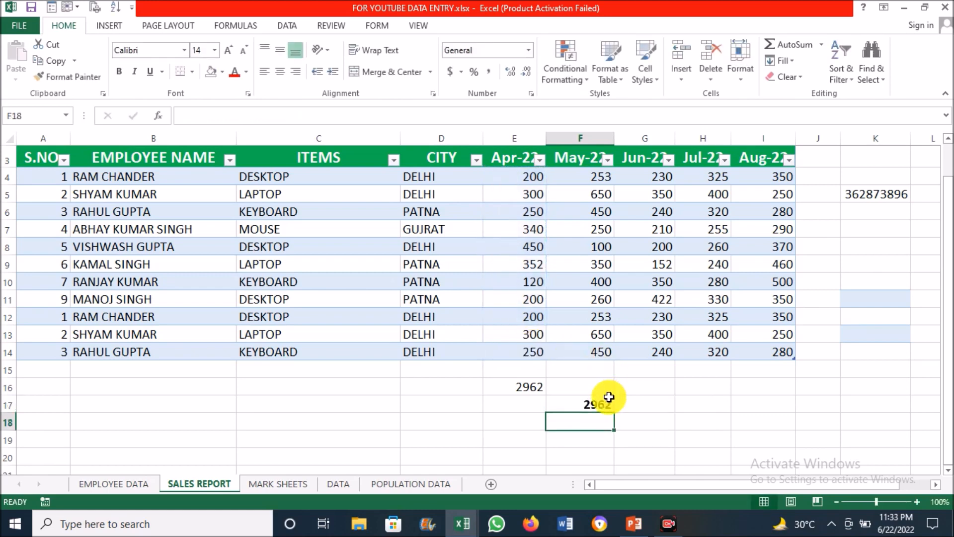
- Check the subtotal formula in F17 and label it SUBTOTAL in cell E17
left_click(603, 407)
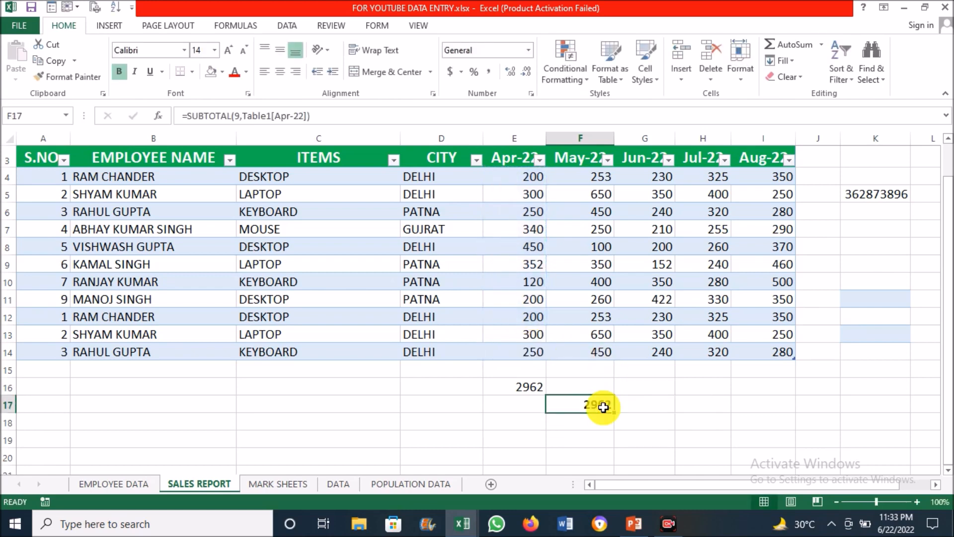
left_click(577, 389)
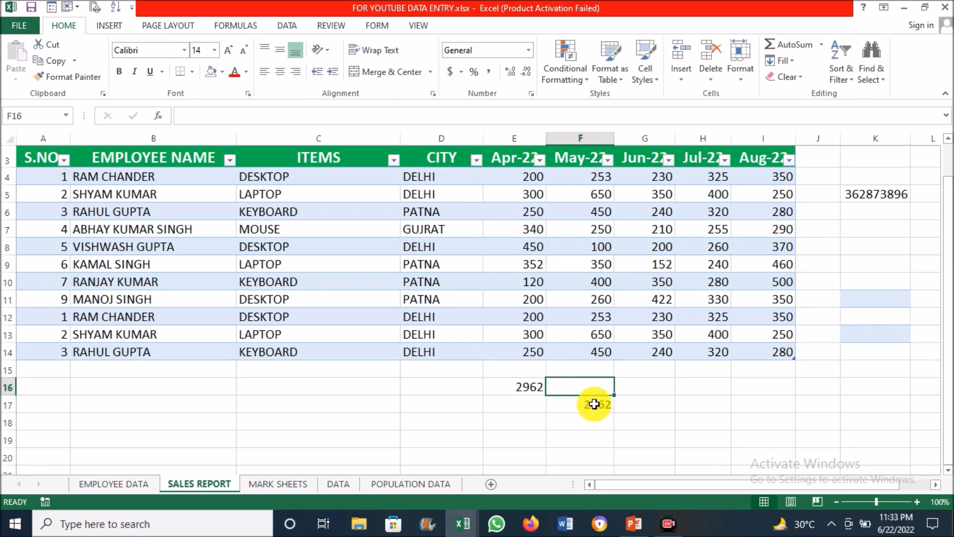
left_click(594, 404)
left_click(550, 387)
left_click(577, 405)
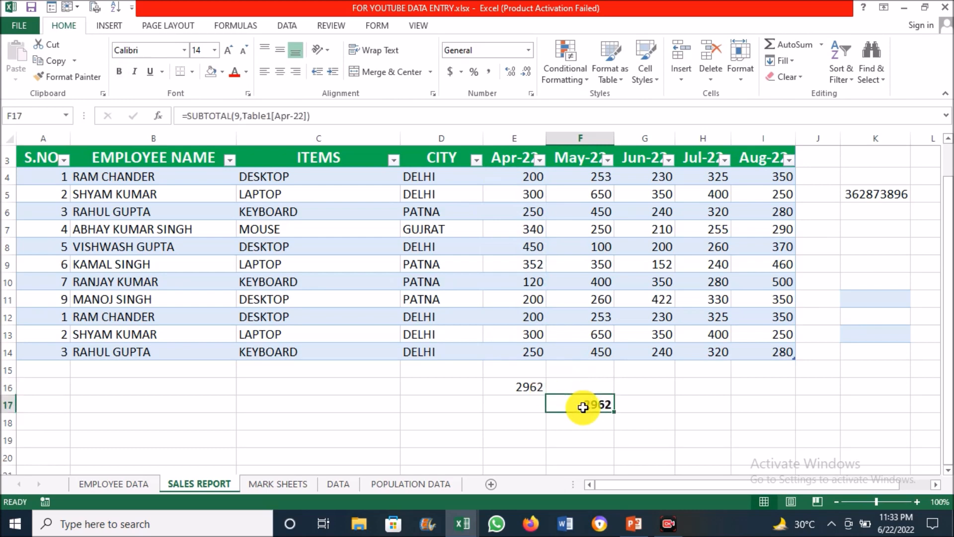
left_click(639, 404)
left_click(495, 404)
type("SUBTOTAL")
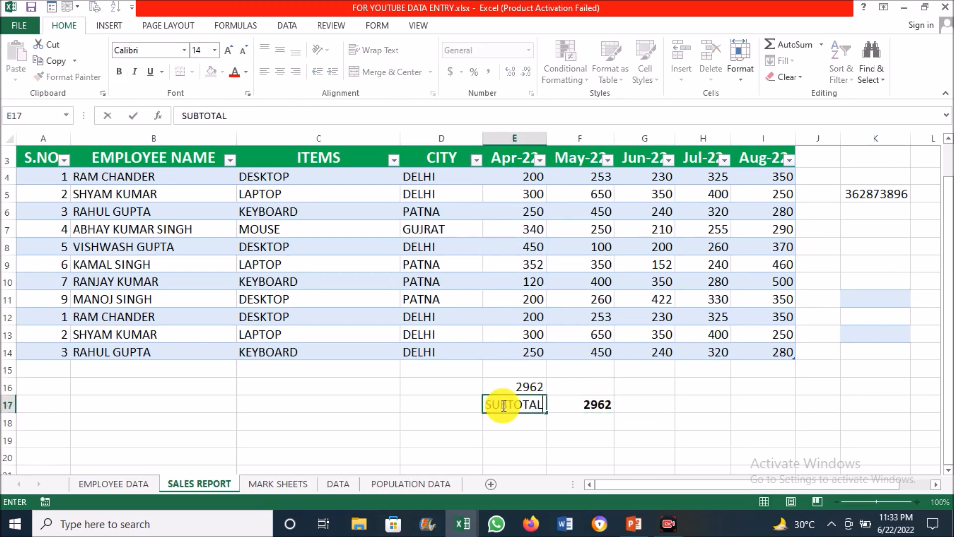
key("Return")
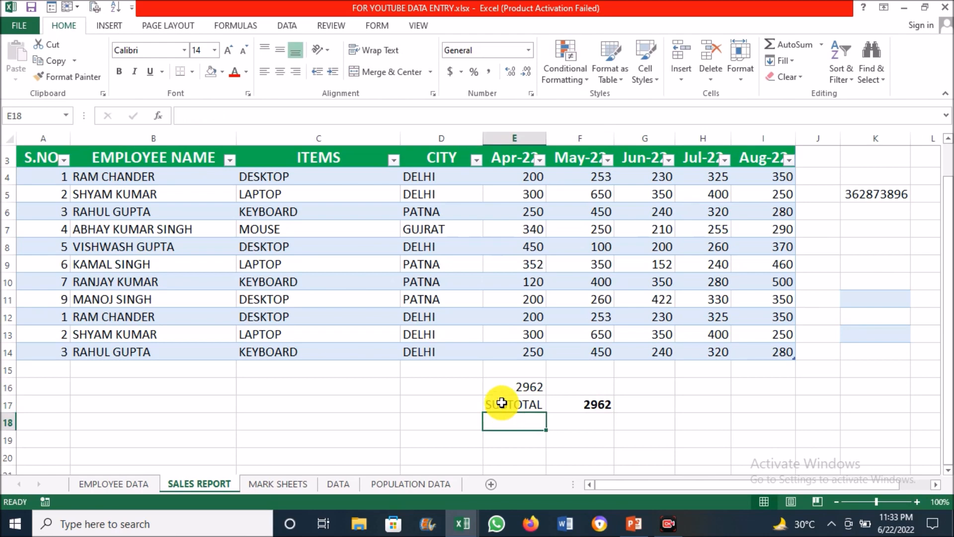
- Label the Apr-22 sum in E16 by entering AUTOSUM in cell D16
left_click(432, 386)
type("AUT")
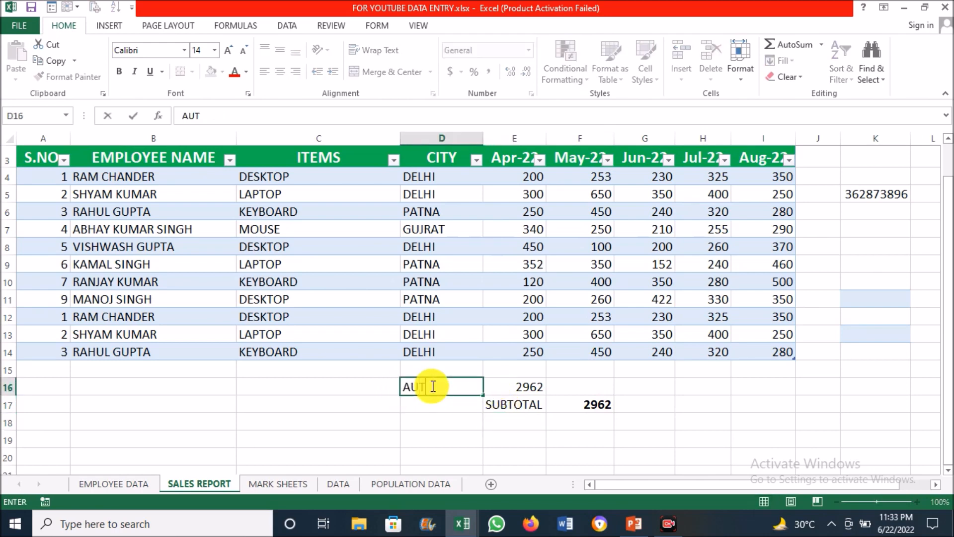
type("OSUM")
key("Return")
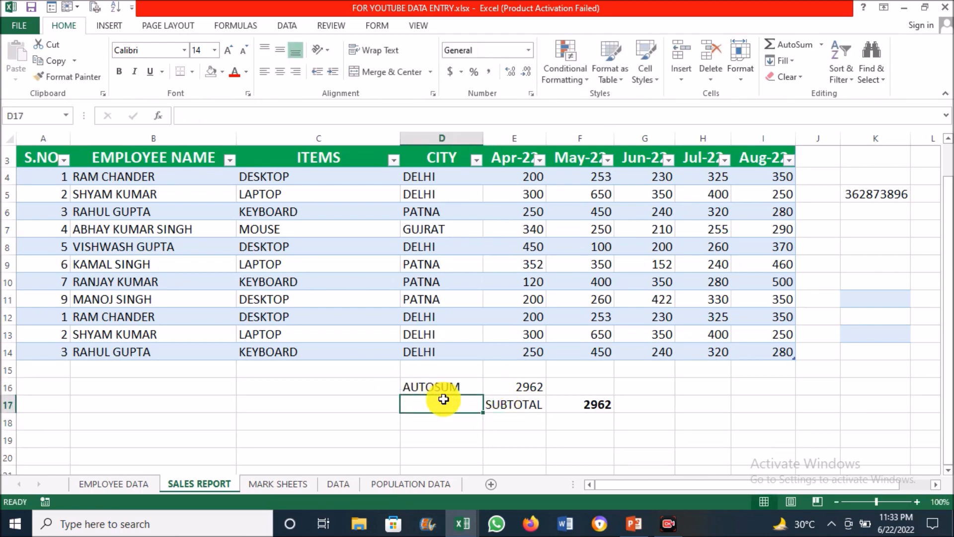
- Filter the CITY column of the sales table to show only the DELHI rows
left_click(526, 403)
left_click(560, 406)
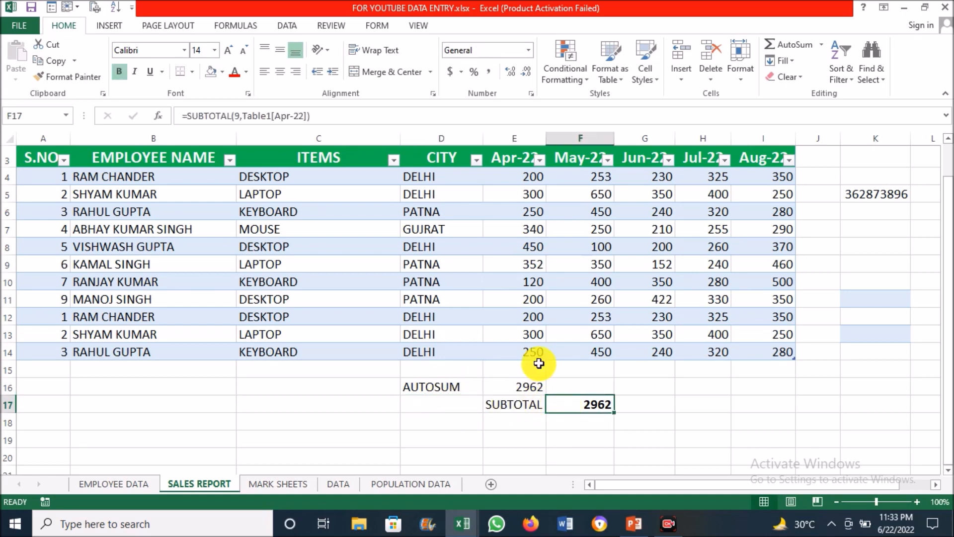
left_click(522, 286)
left_click(540, 183)
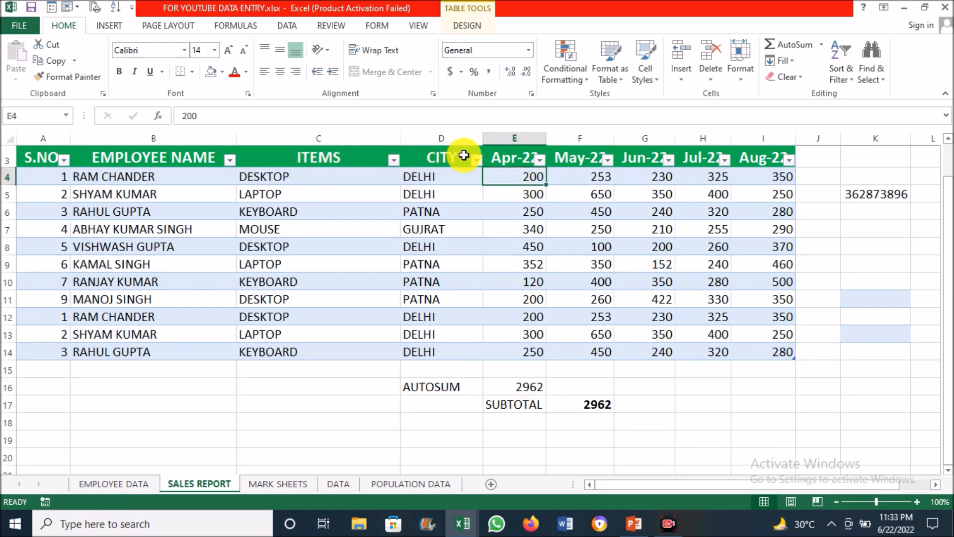
left_click(477, 158)
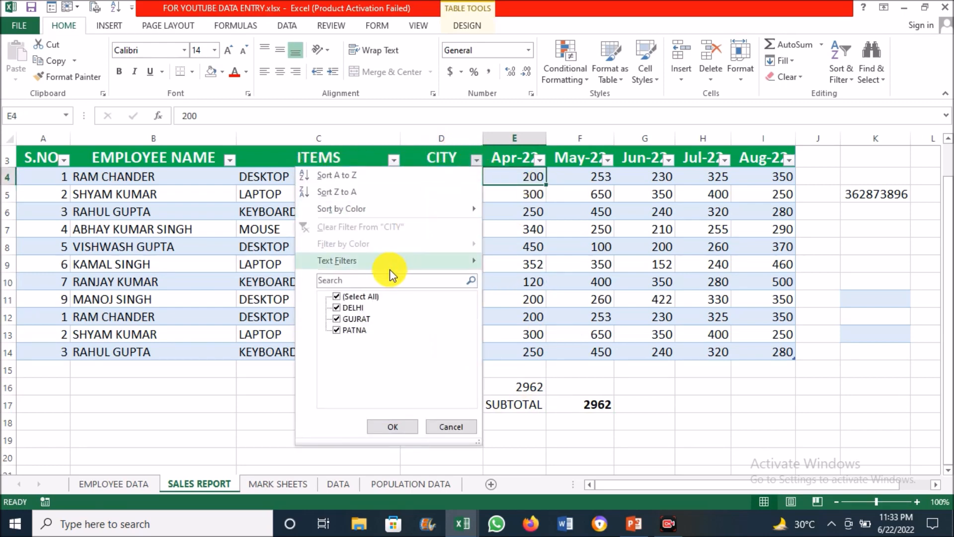
left_click(337, 297)
left_click(336, 307)
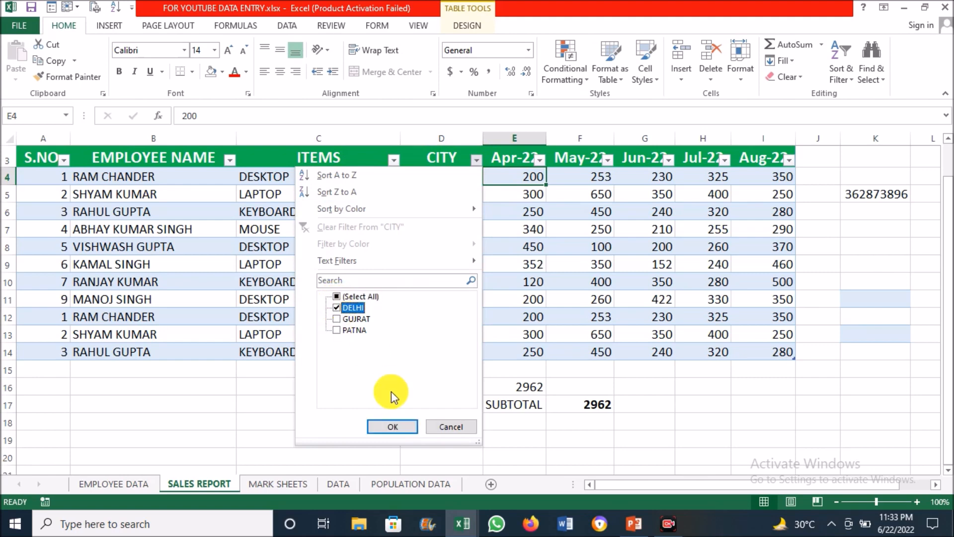
left_click(393, 426)
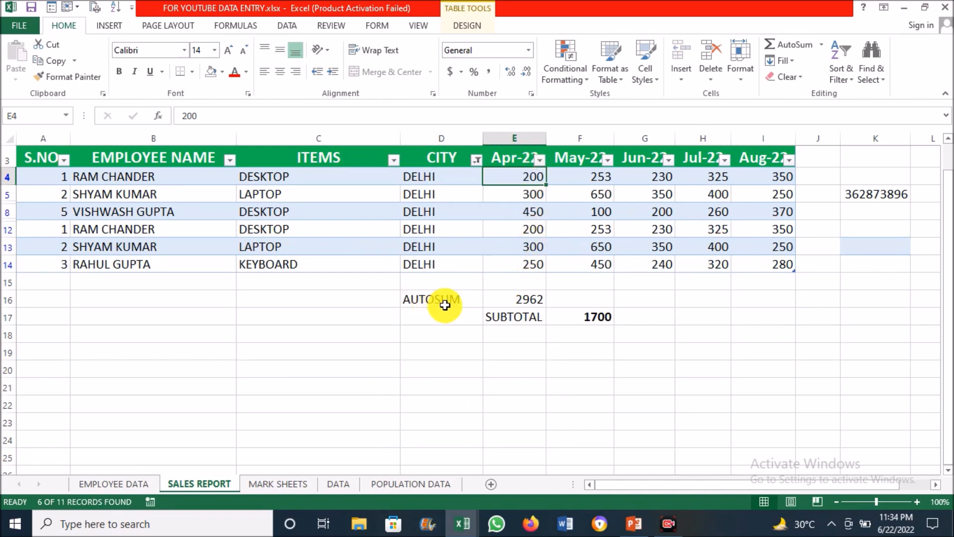
- Compare the AutoSum in E16 and the subtotal in F17 with the sum of the visible Apr-22 values
left_click(530, 303)
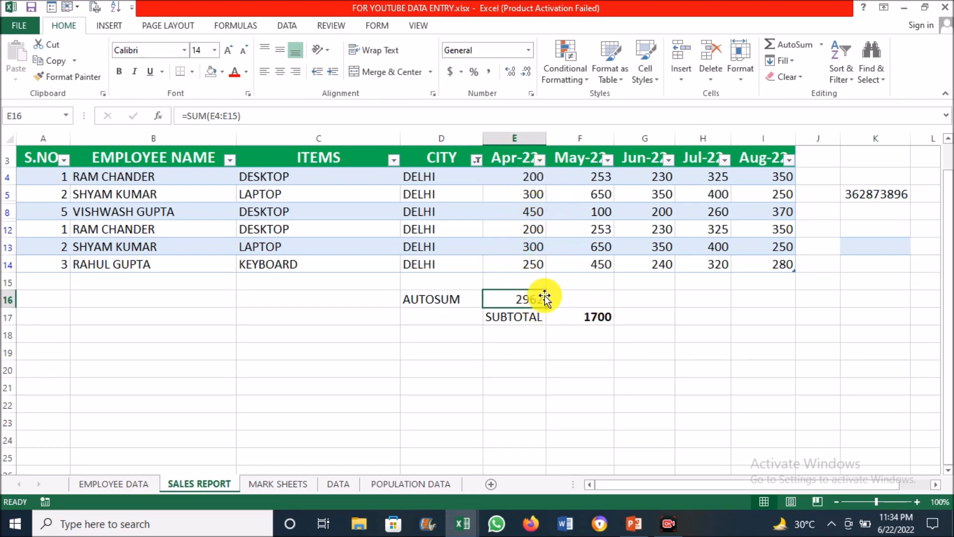
left_click(593, 319)
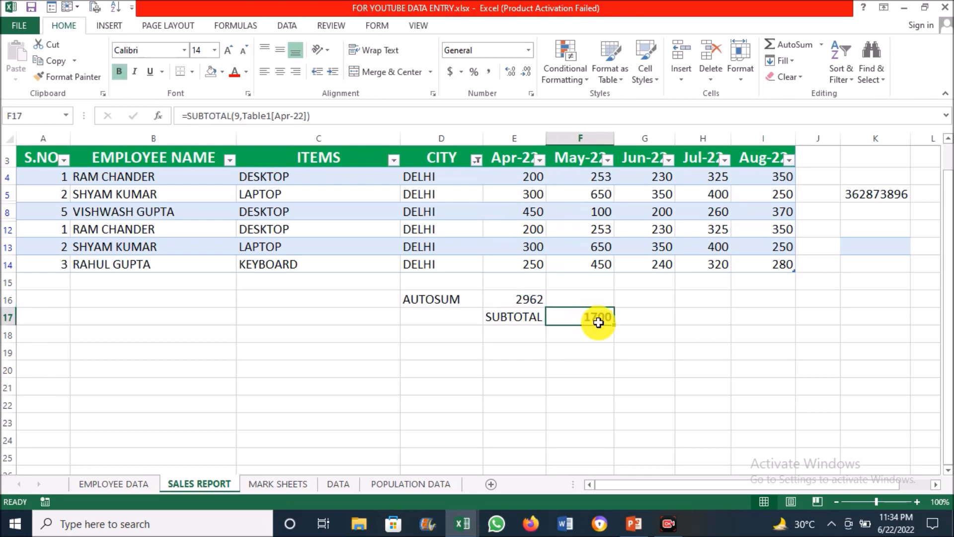
left_click(531, 175)
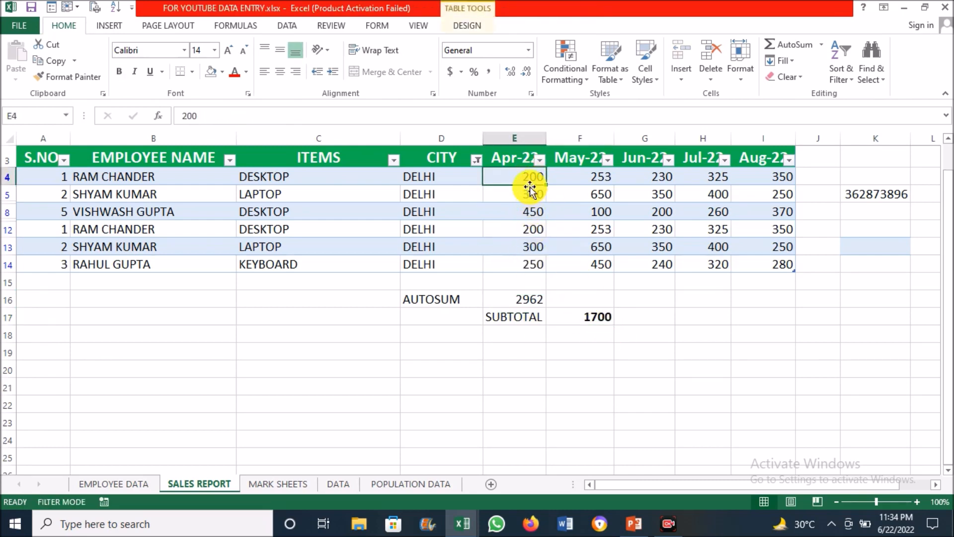
left_click(601, 319)
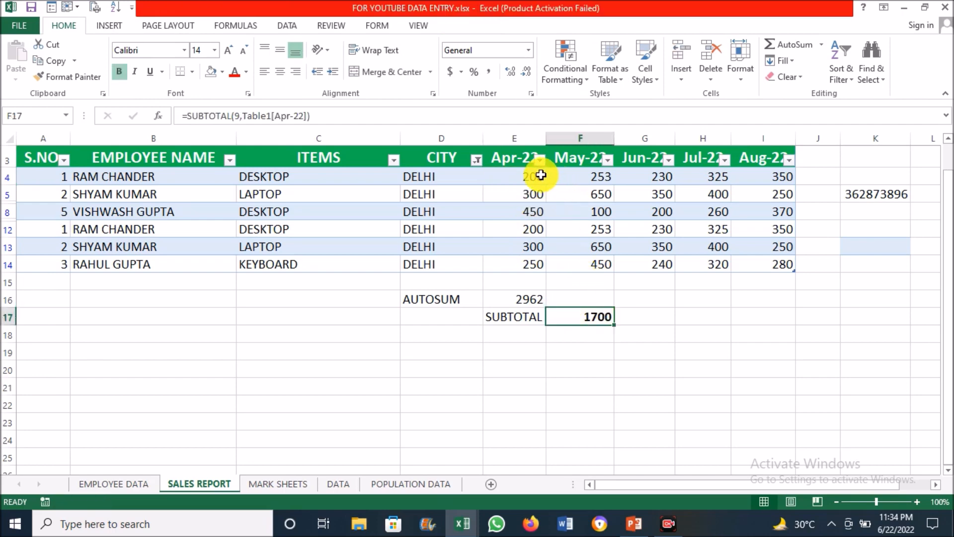
left_click_drag(541, 175, 533, 270)
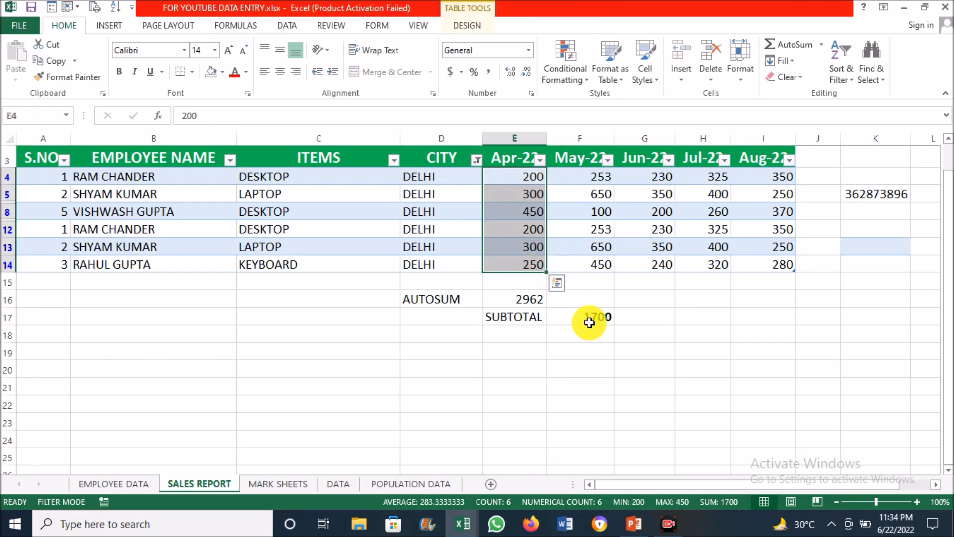
left_click(604, 319)
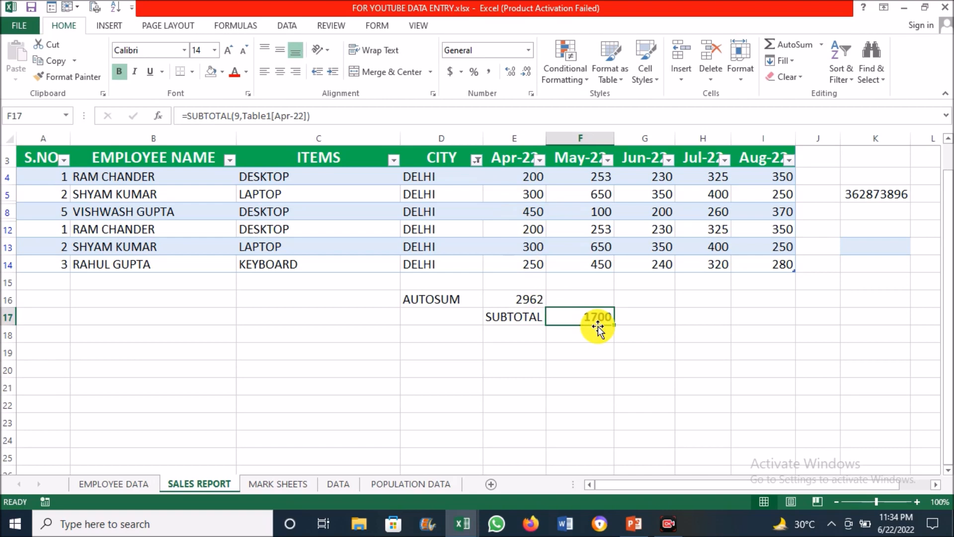
- Switch the CITY filter from DELHI to GUJRAT only and check the AutoSum in E16
left_click(476, 159)
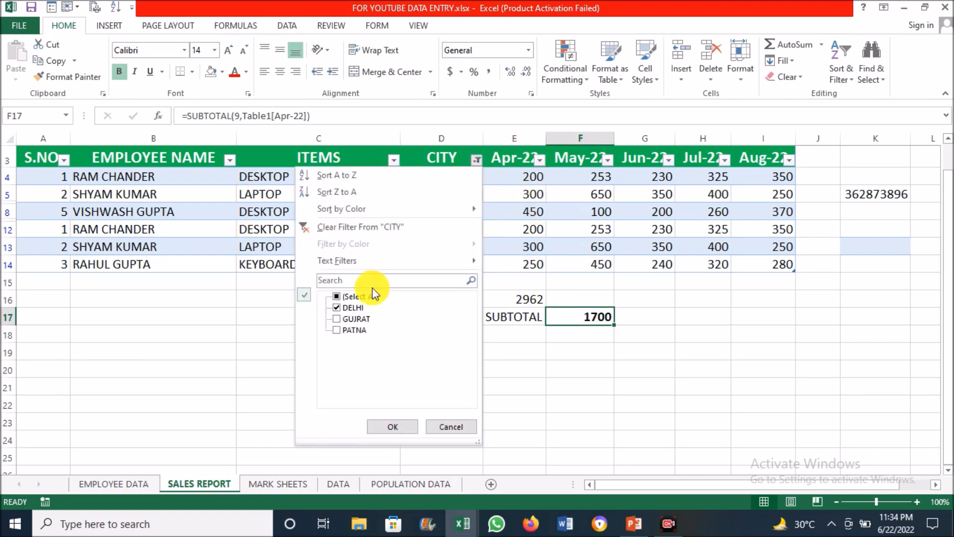
left_click(335, 320)
left_click(337, 308)
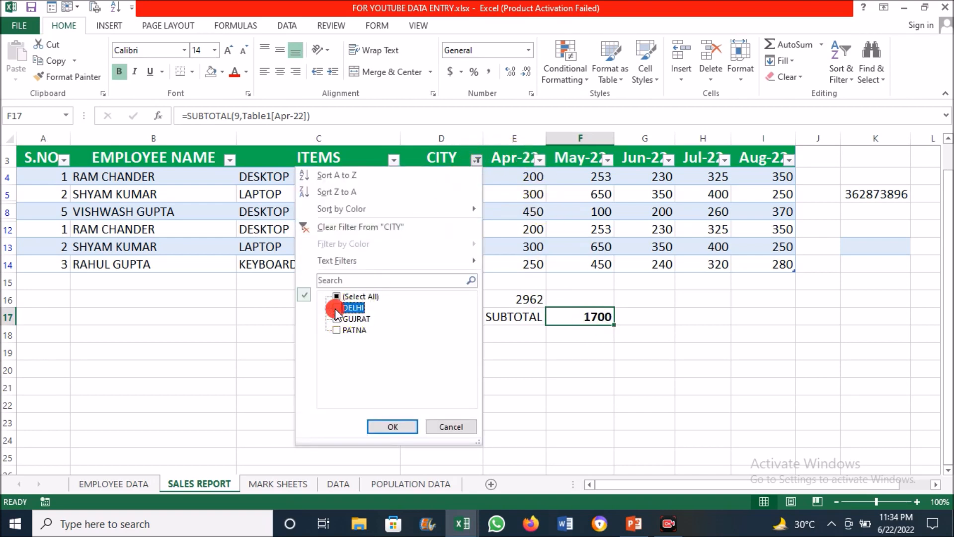
left_click(398, 420)
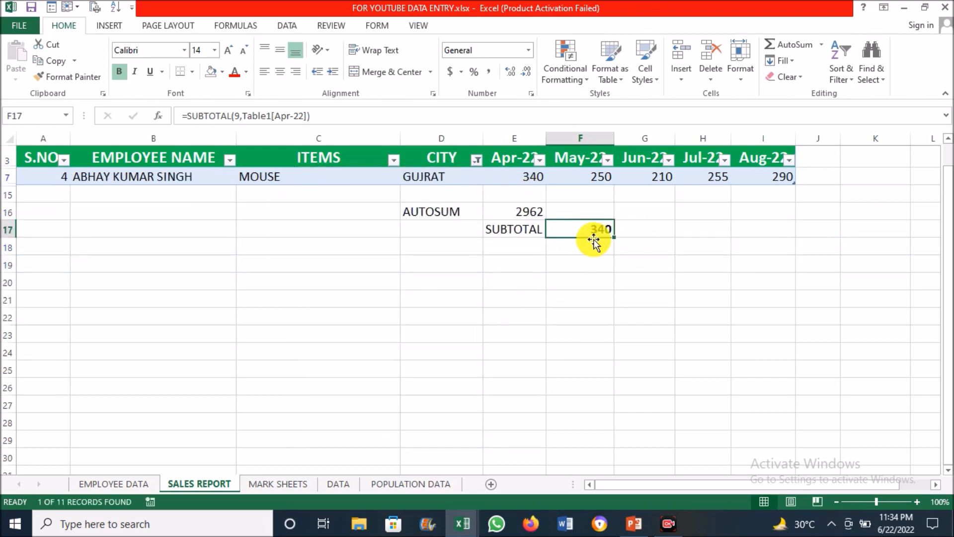
left_click(528, 214)
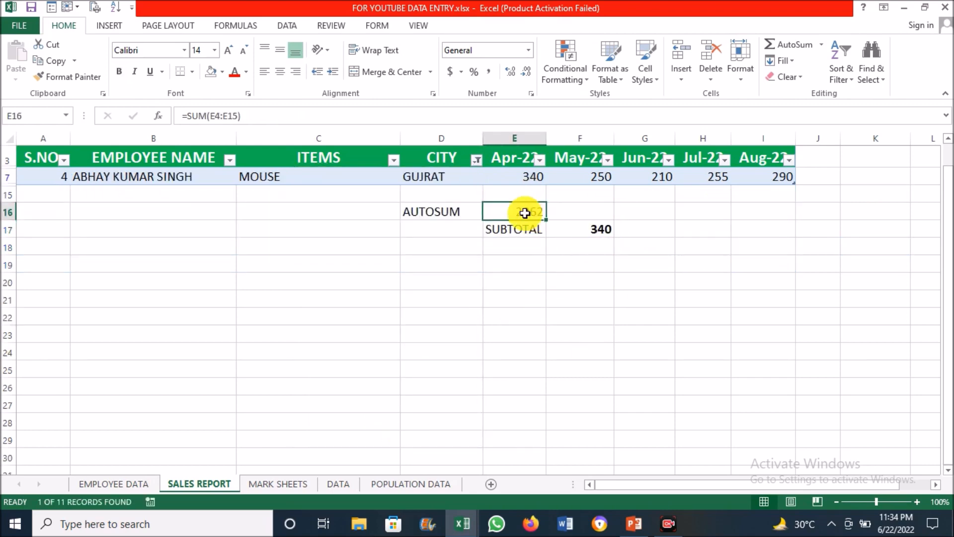
- Show all cities in the sales table again and recheck the subtotal formula in F17
left_click(476, 160)
left_click(337, 297)
left_click(388, 427)
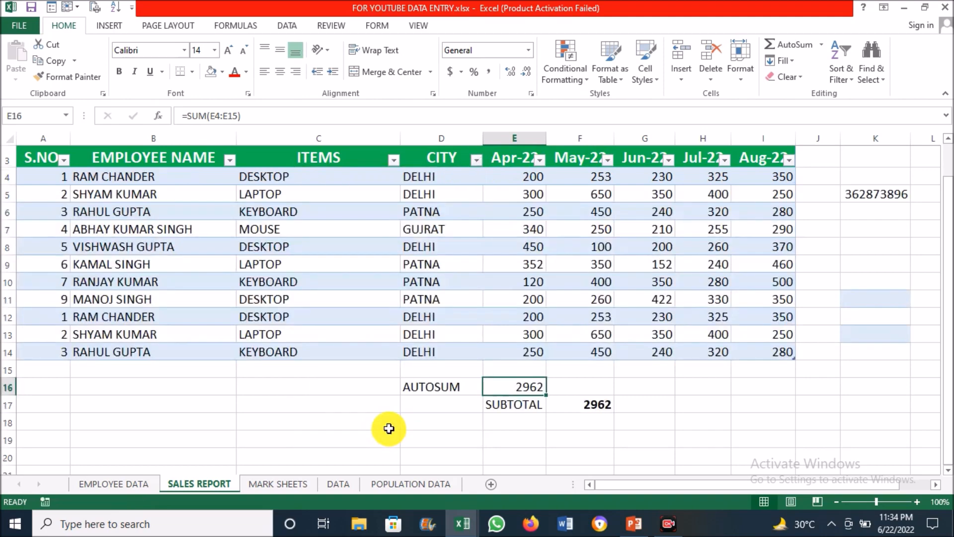
left_click(545, 417)
left_click(580, 404)
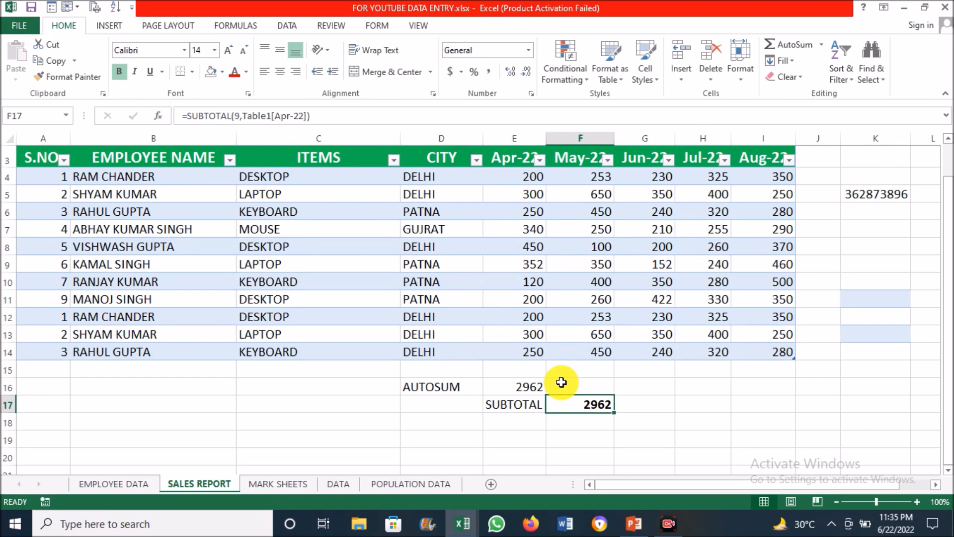
left_click(690, 322)
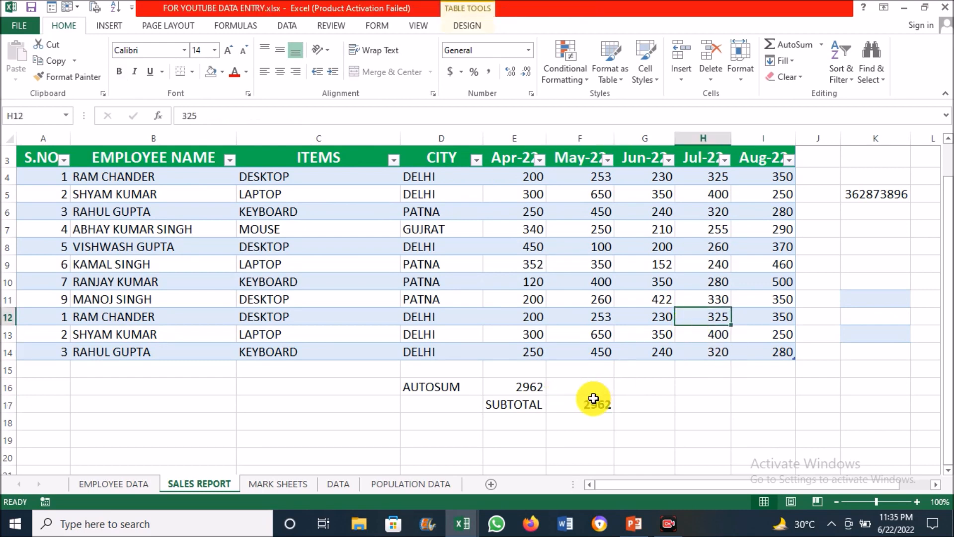
left_click(577, 405)
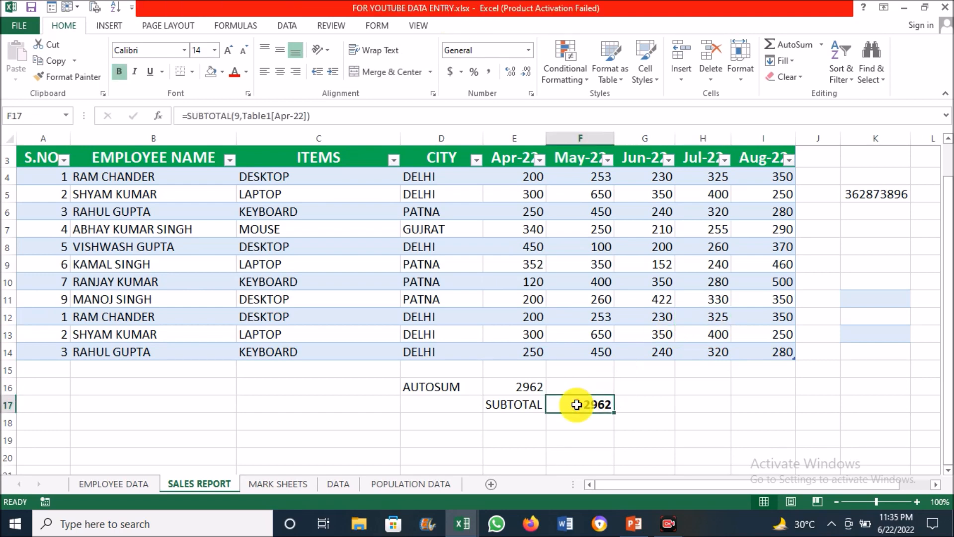
- Switch to the DATA worksheet and go through the 2019 entries in the Yearly %, Population and Year columns
left_click(294, 482)
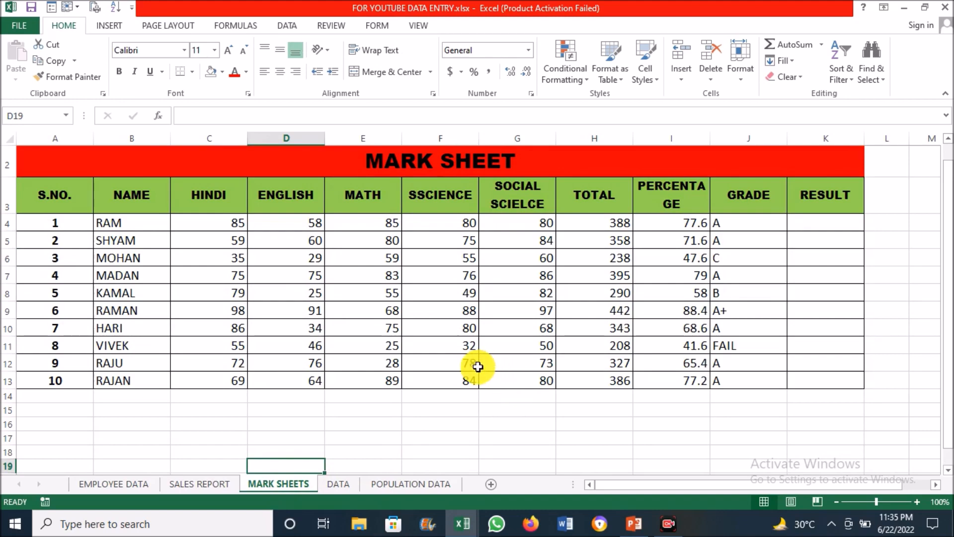
left_click(217, 484)
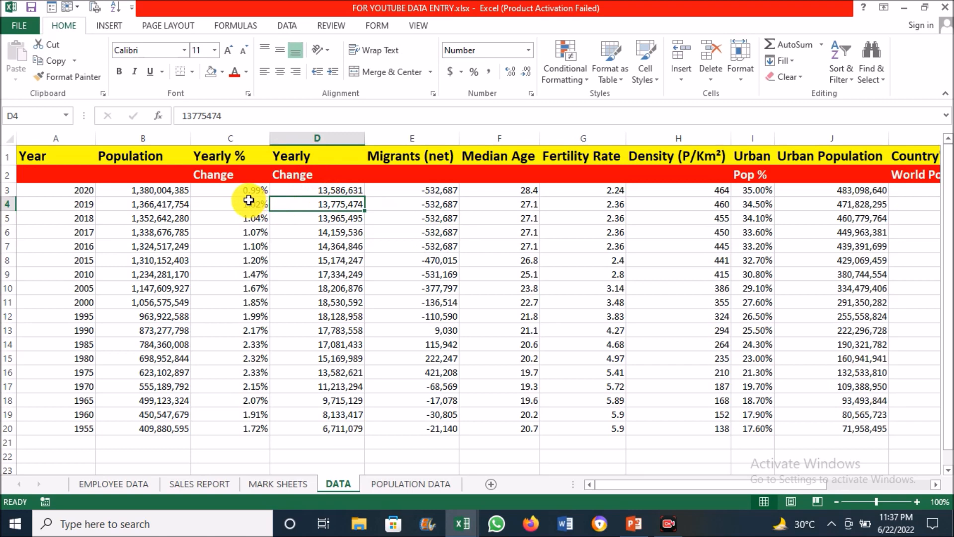
left_click(239, 204)
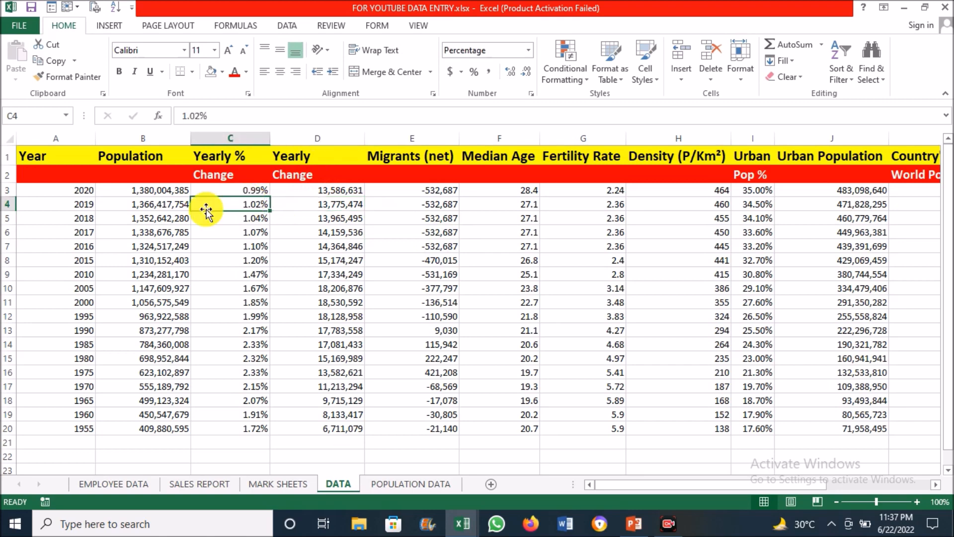
left_click(160, 201)
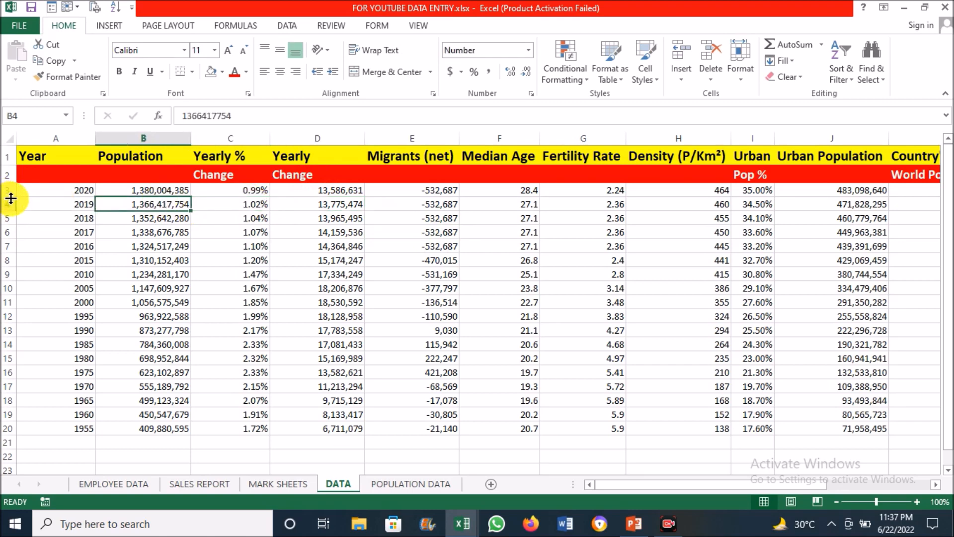
left_click(88, 198)
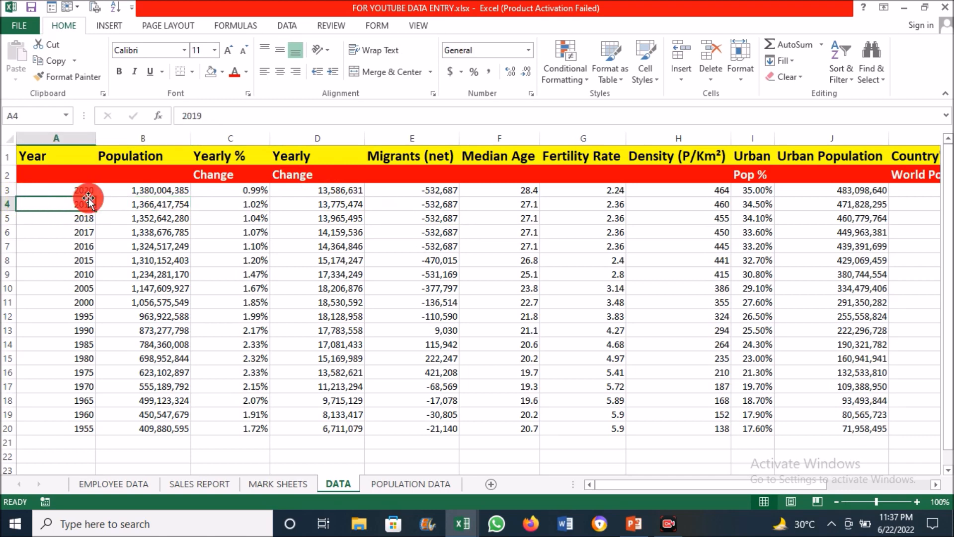
left_click(93, 191)
left_click(90, 206)
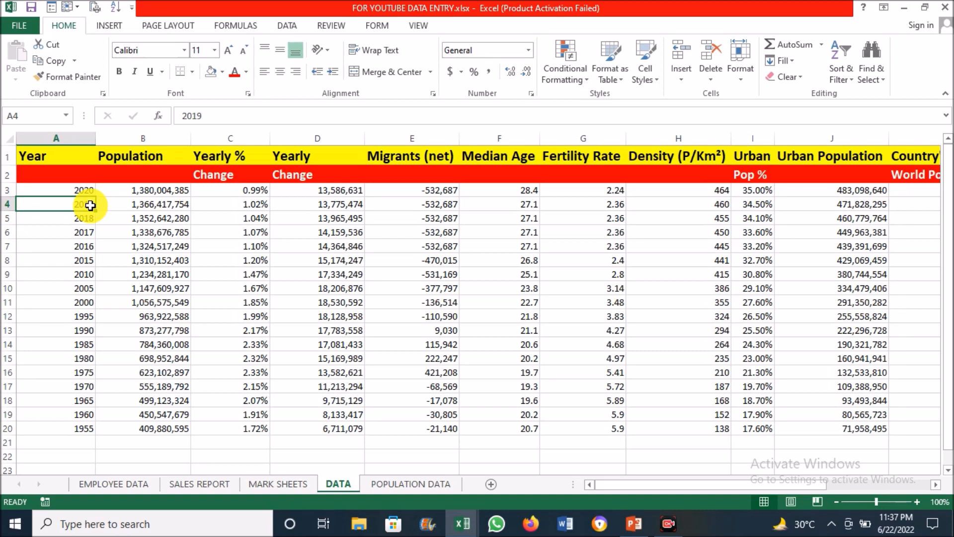
- Select the entire 2017 row and, from its year cell A6, the whole Year column
left_click(154, 232)
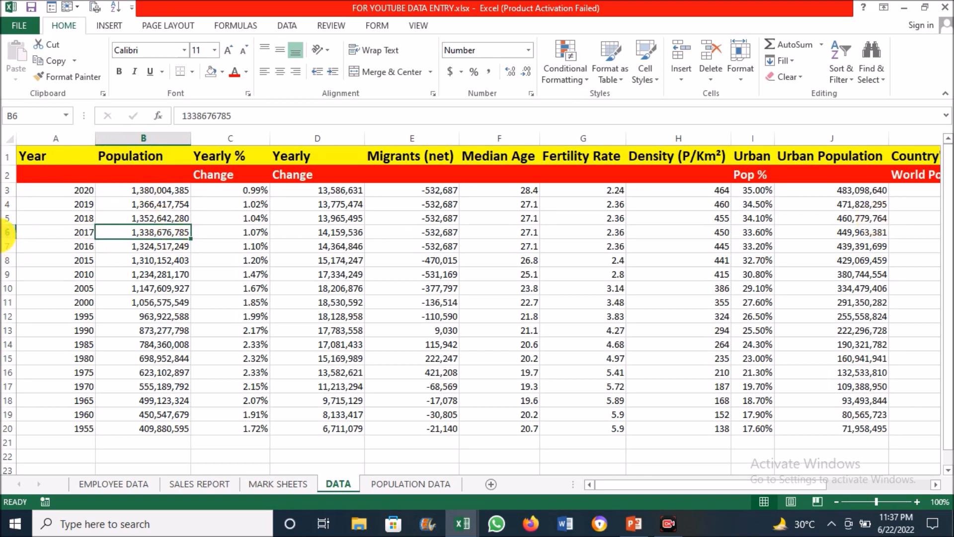
left_click(7, 232)
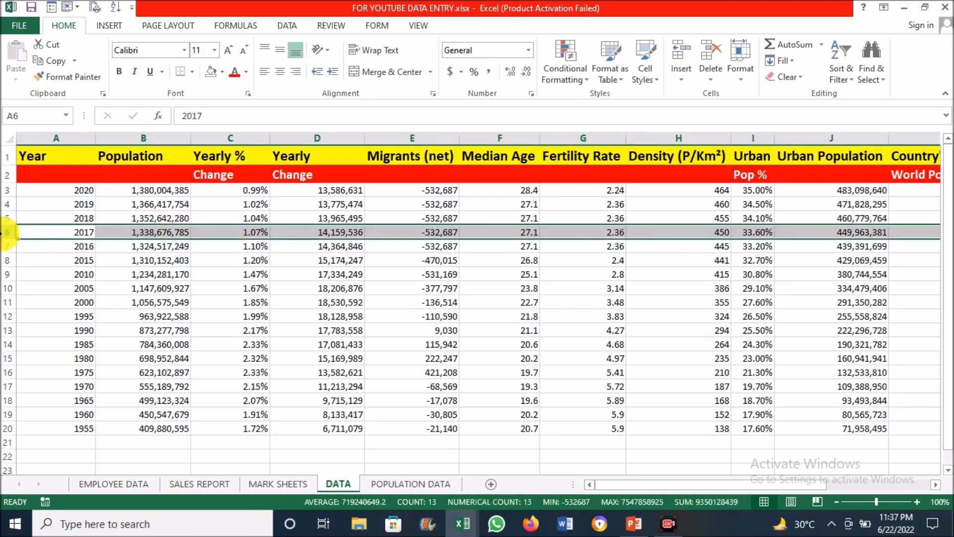
left_click(91, 232)
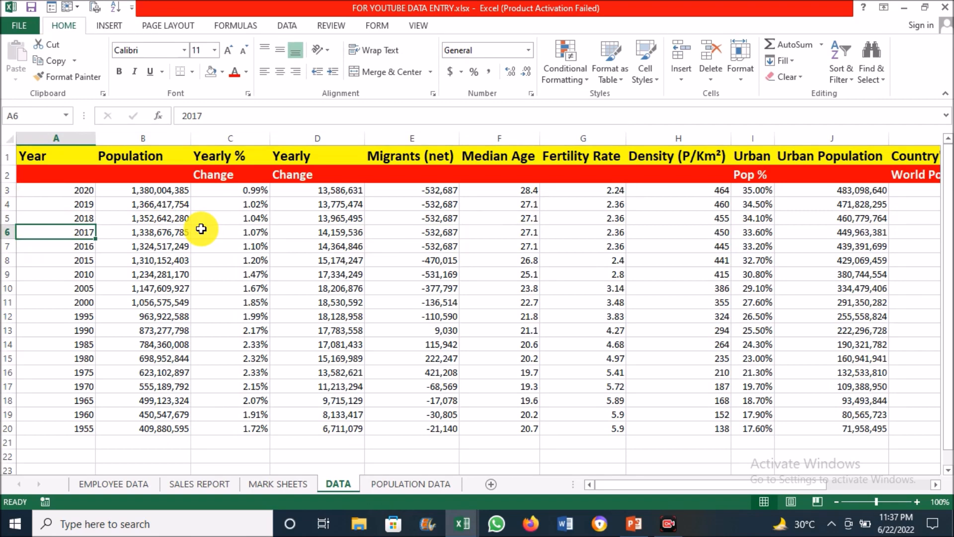
key("ctrl+space")
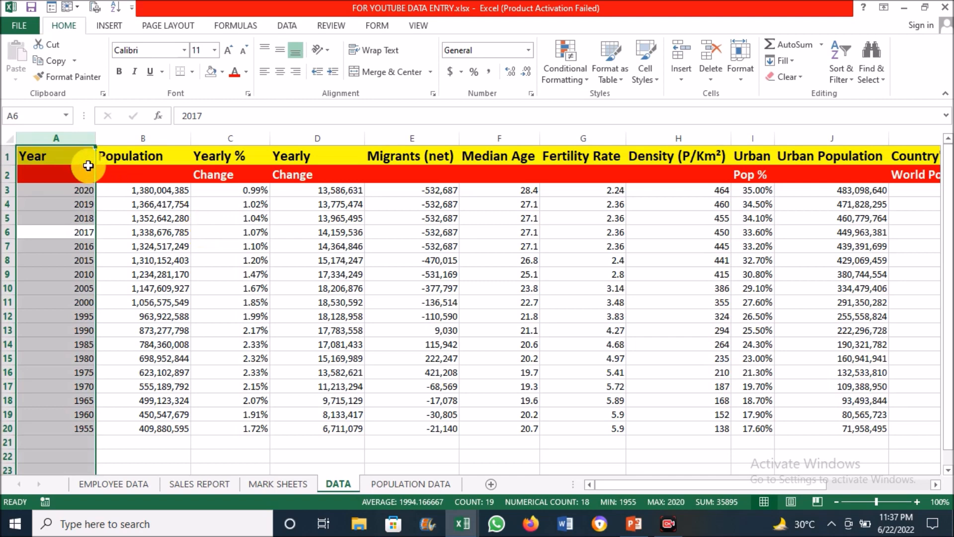
- Delete the entire 2016 row from the population data and undo the deletion
left_click(118, 243)
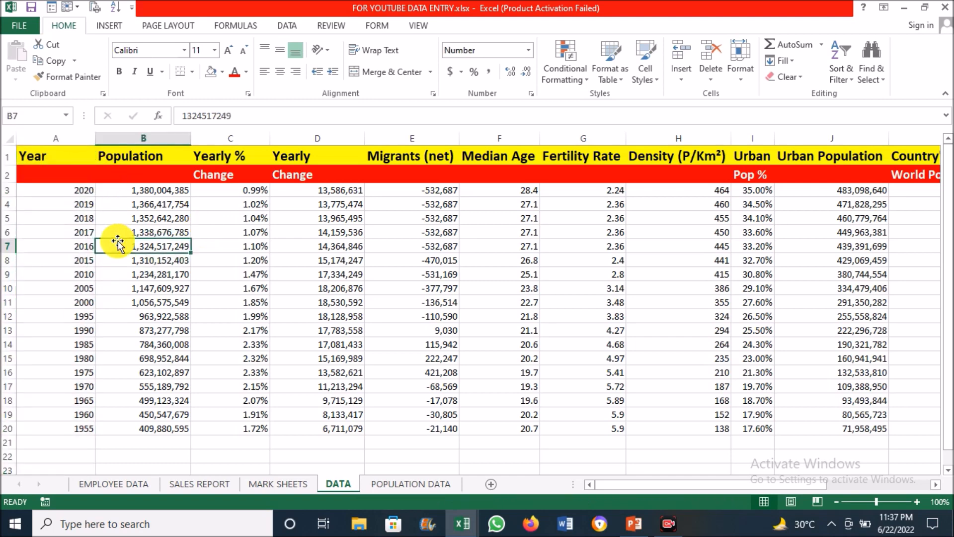
key("shift+space")
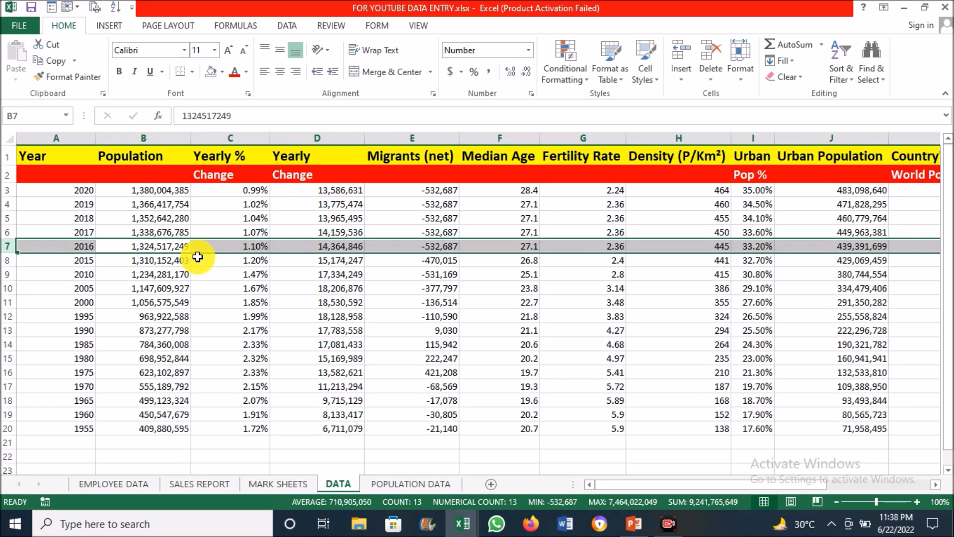
key("ctrl+minus")
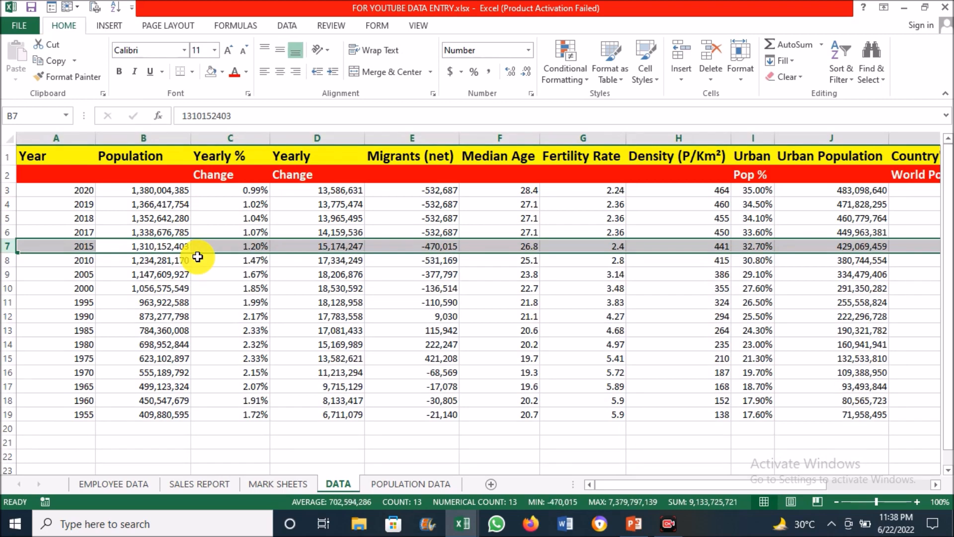
key("ctrl+z")
- Select the entire Population column from cell B11 and delete it
left_click(175, 299)
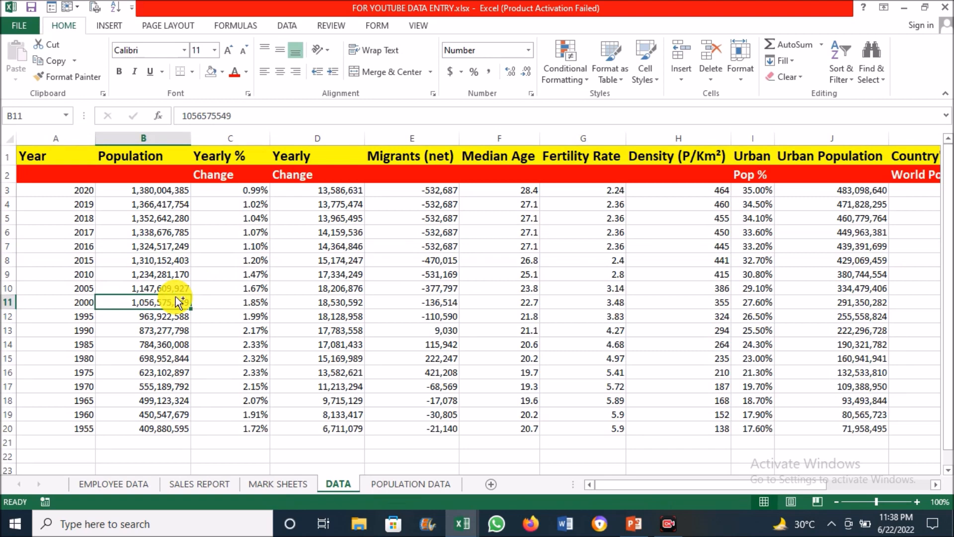
key("ctrl+space")
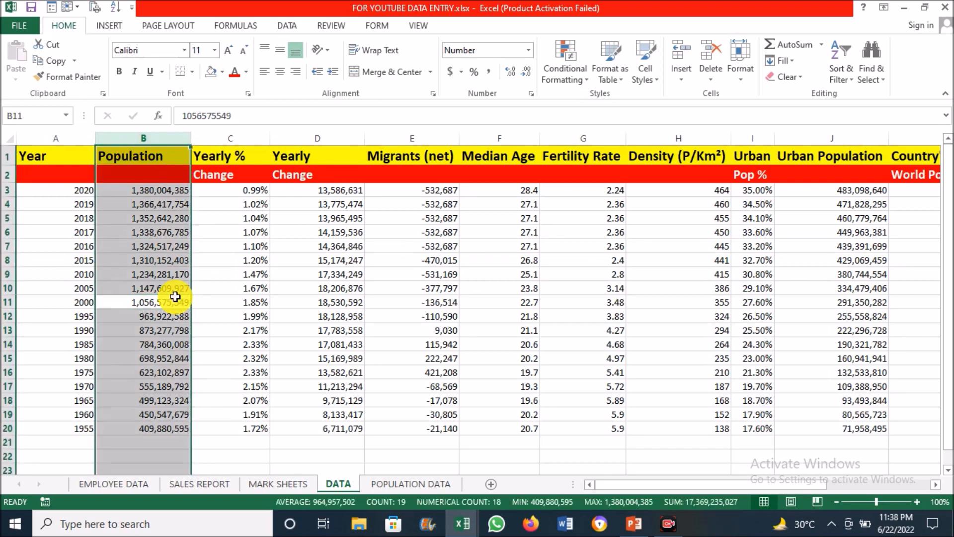
key("ctrl+minus")
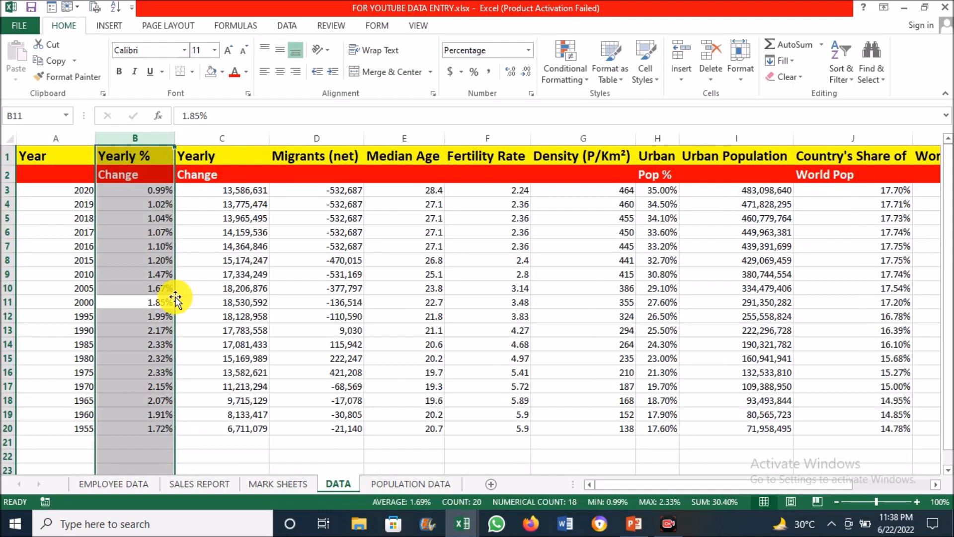
- Insert a blank column at column B, then undo both the insertion and the deletion of the Population column
key("ctrl+shift+plus")
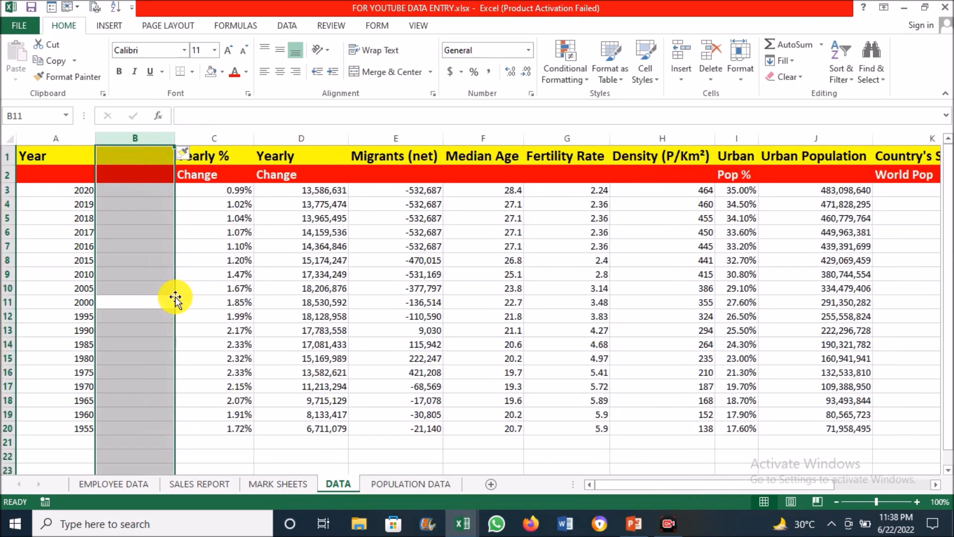
key("ctrl+z")
key("ctrl+z")
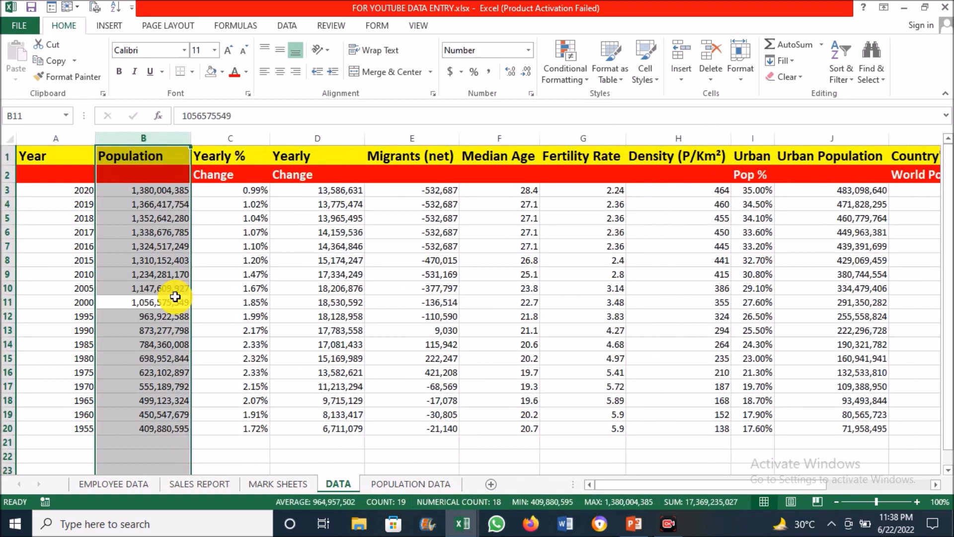
- Insert three blank columns before the Population column and undo all three insertions
key("ctrl+shift+plus")
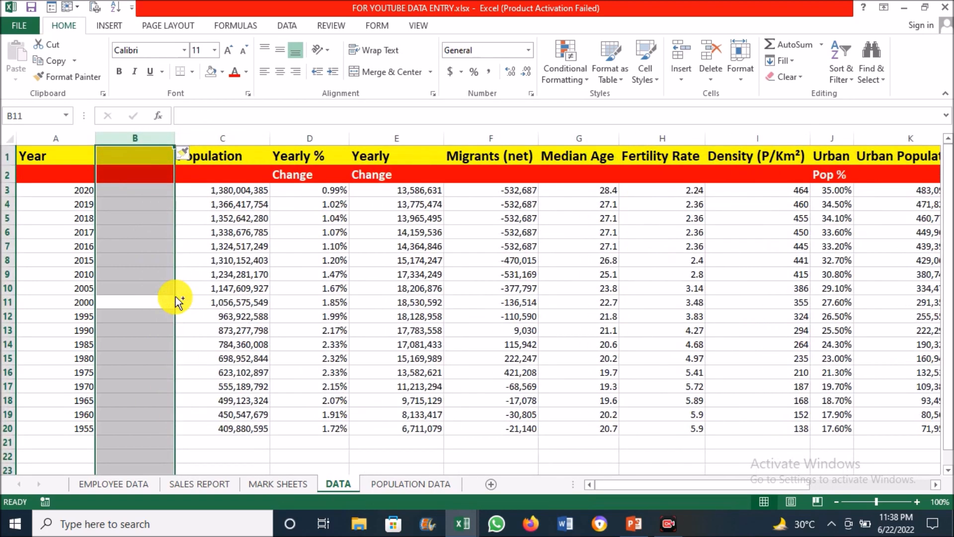
key("ctrl+shift+plus")
key("ctrl+shift+plus")
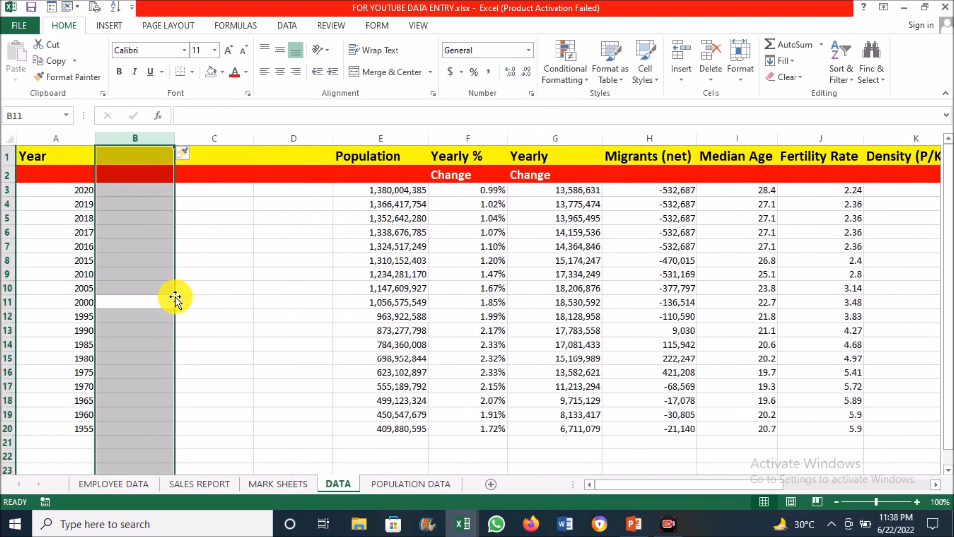
left_click(221, 239)
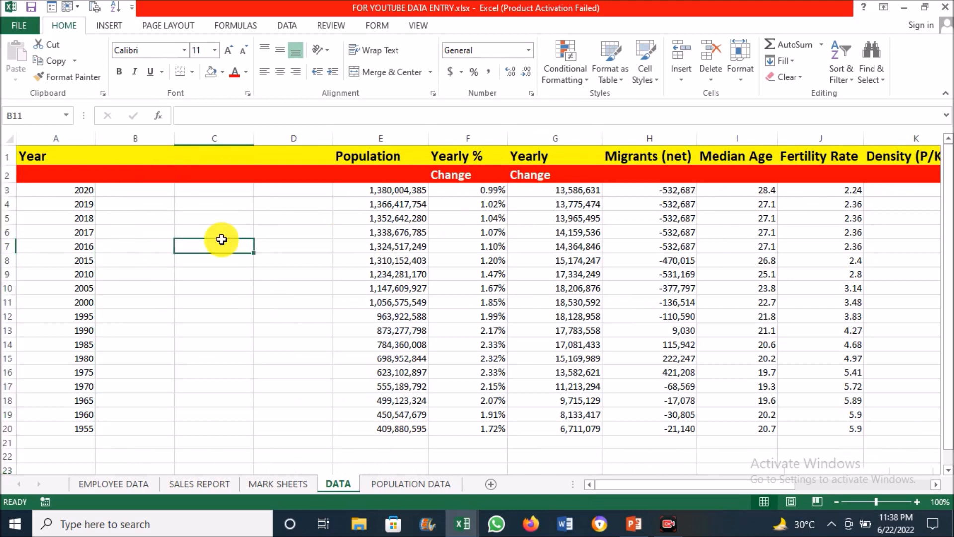
key("ctrl+z")
key("ctrl+z")
key("ctrl+z")
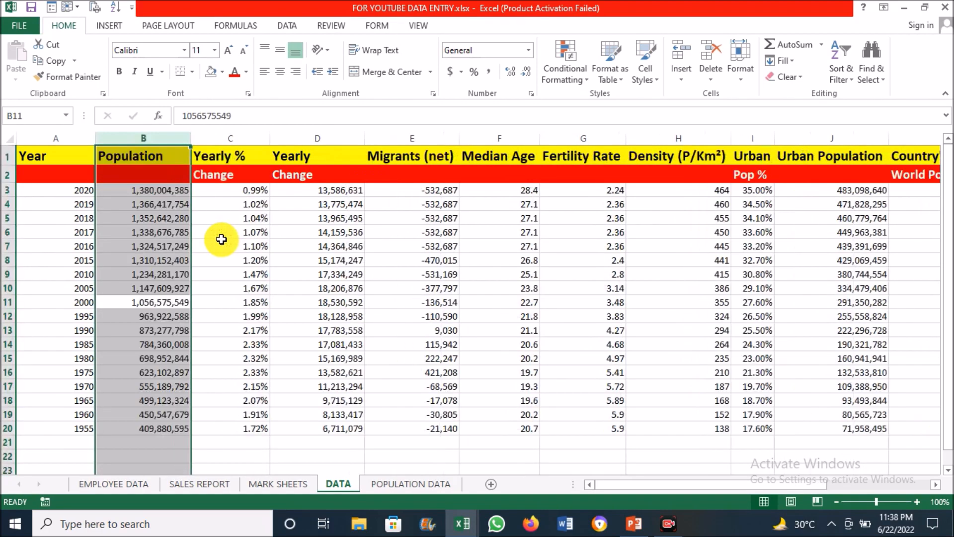
left_click(178, 277)
left_click(181, 331)
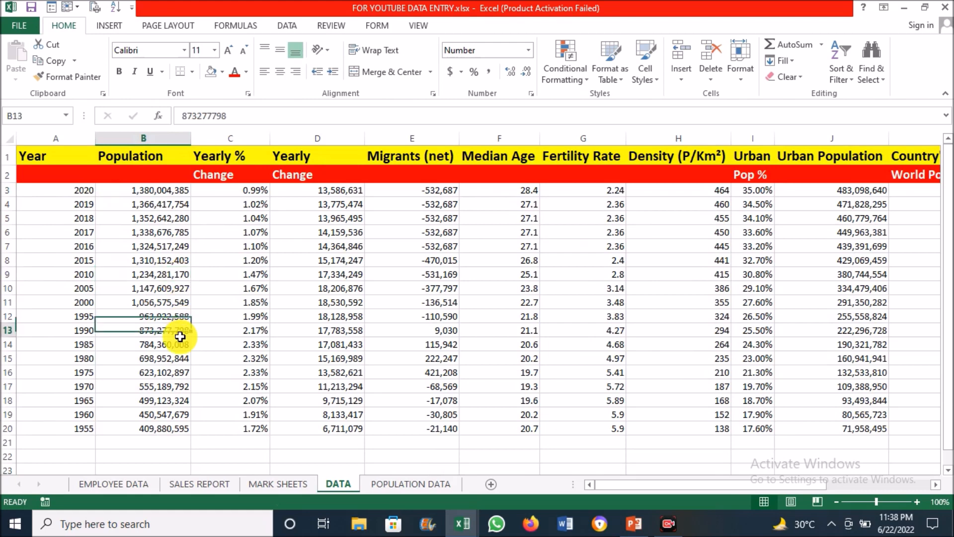
left_click(166, 397)
left_click(208, 300)
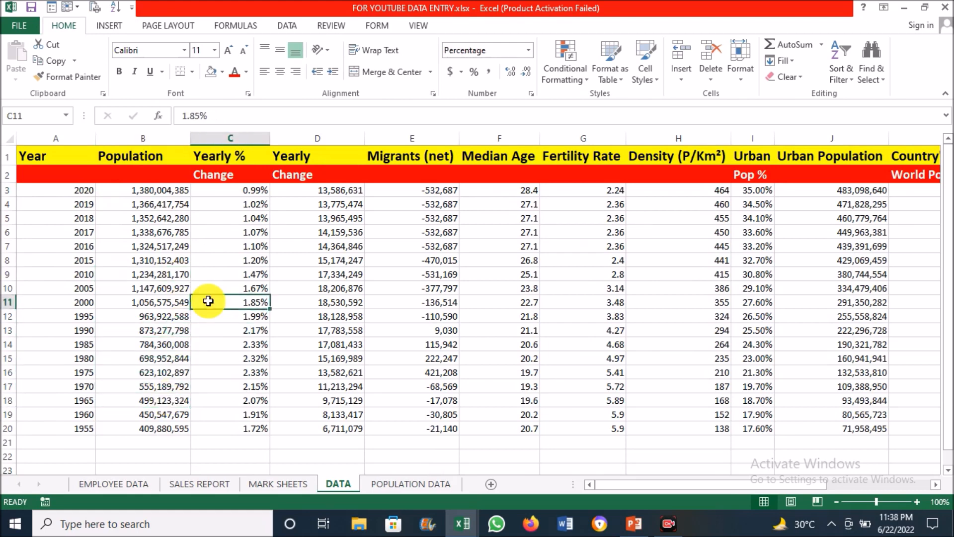
left_click(141, 245)
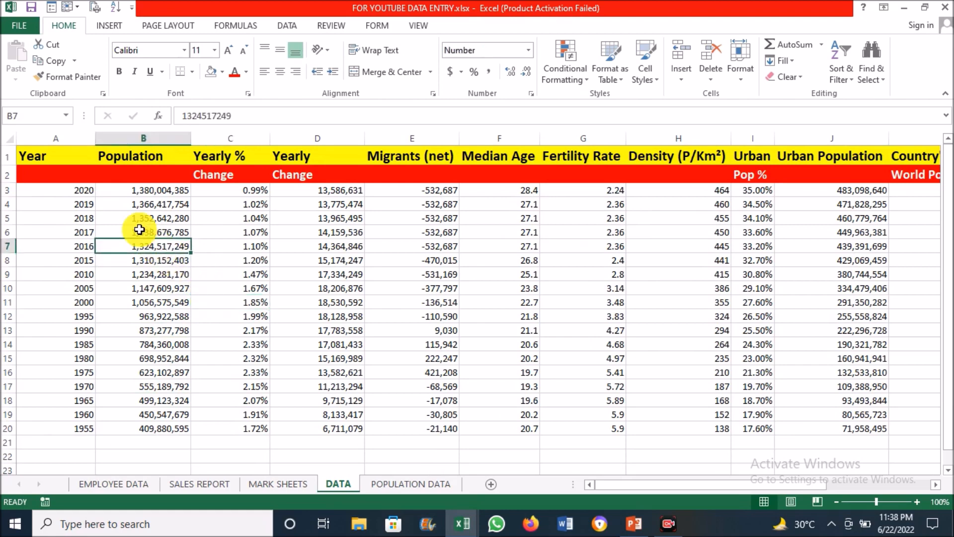
- Starting from the 2020 year cell A3, jump repeatedly between the first and last rows and columns of the population data
left_click(89, 188)
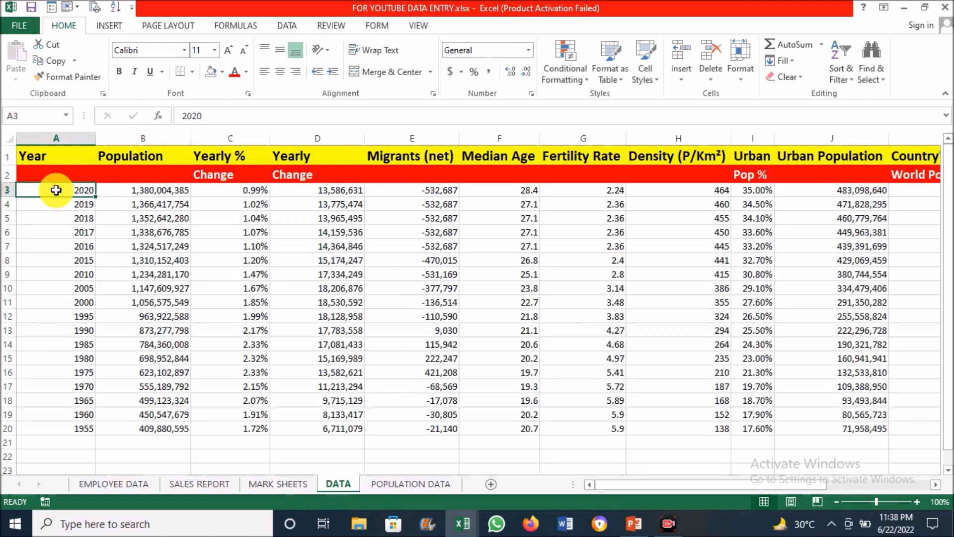
key("ctrl+Right")
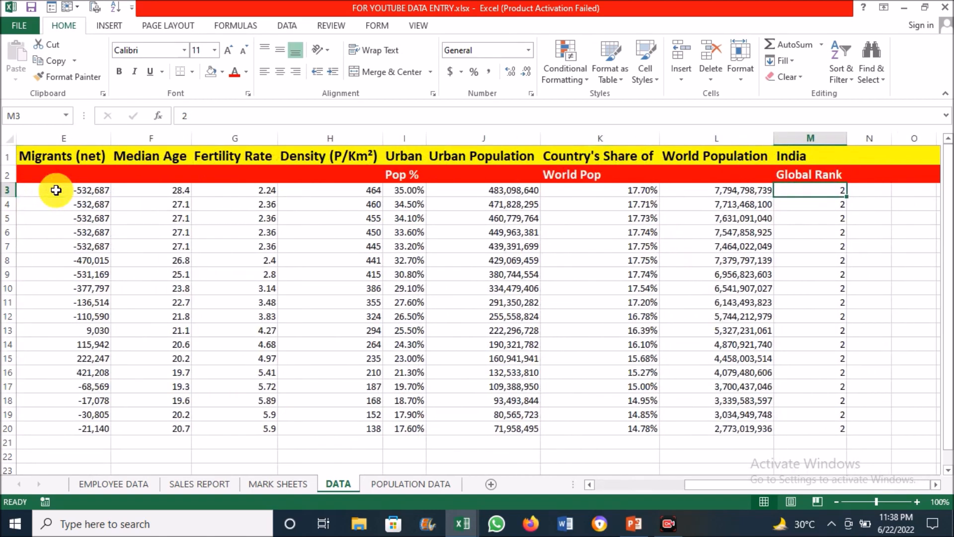
key("ctrl+Down")
key("ctrl+Left")
key("ctrl+Up")
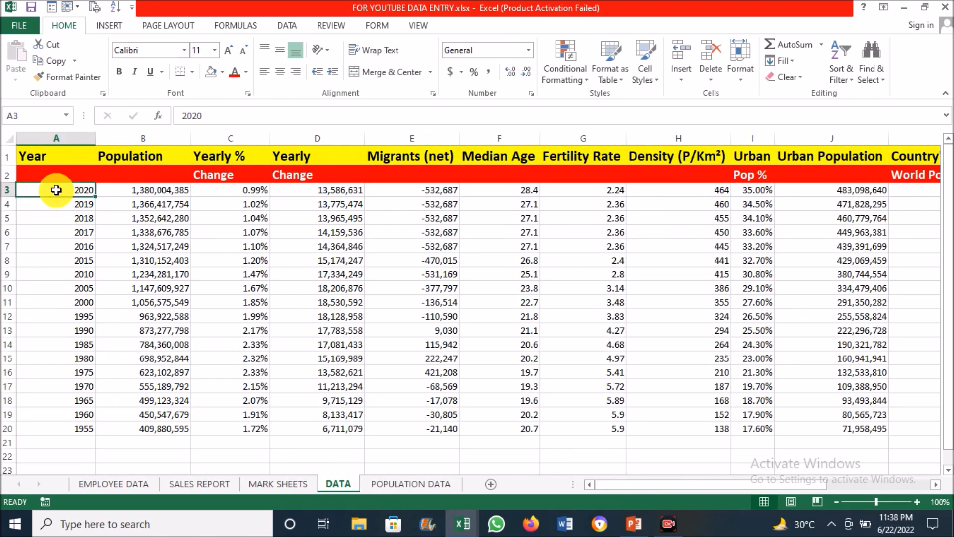
key("ctrl+Right")
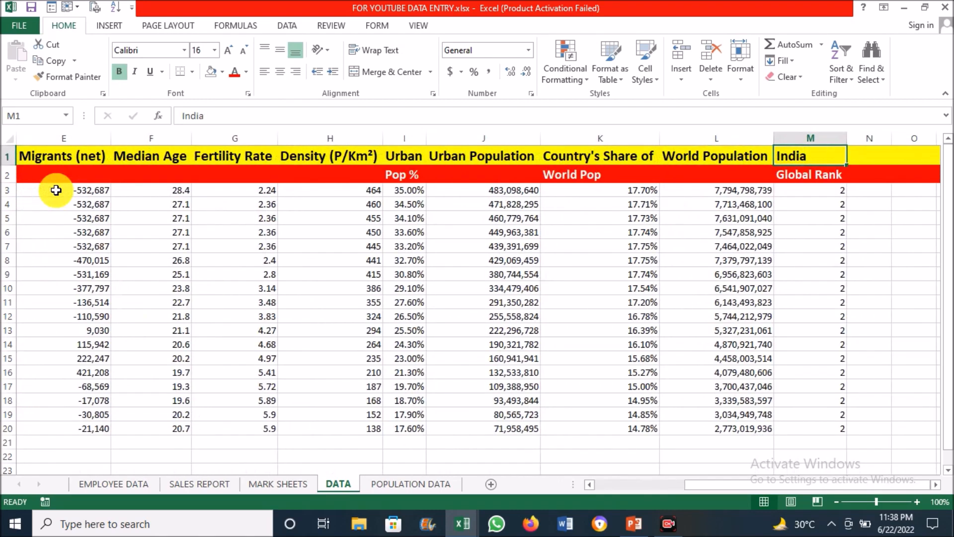
key("ctrl+Down")
key("ctrl+Left")
key("ctrl+Up")
key("ctrl+Right")
key("ctrl+Up")
key("ctrl+Left")
key("ctrl+Down")
key("ctrl+Down")
key("ctrl+Up")
key("ctrl+Up")
key("ctrl+Down")
key("ctrl+Down")
key("ctrl+Up")
key("ctrl+Down")
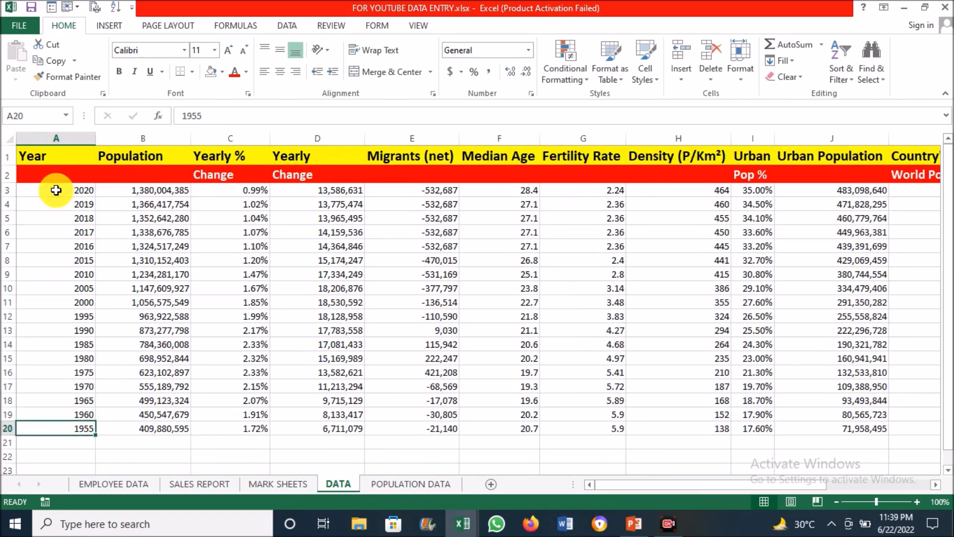
key("ctrl+Up")
key("ctrl+Right")
key("ctrl+Up")
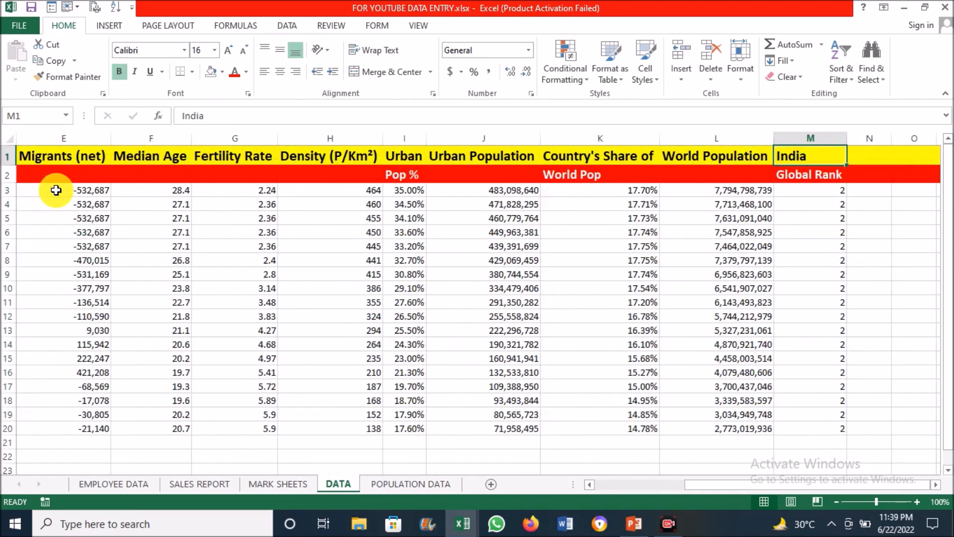
key("ctrl+Left")
key("ctrl+Down")
key("ctrl+Up")
key("ctrl+Right")
key("ctrl+Down")
key("ctrl+Up")
key("ctrl+Left")
key("ctrl+Right")
key("ctrl+Left")
key("ctrl+Down")
key("ctrl+Up")
key("ctrl+Right")
left_click(40, 201)
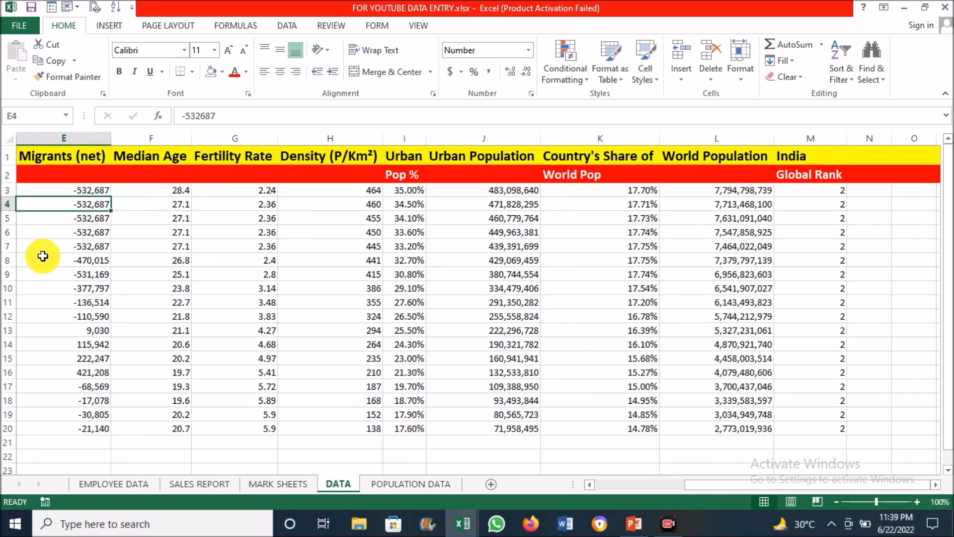
- Select A4:I13 on the MARK SHEETS worksheet and look through its Quick Analysis options for formatting, charts and totals
left_click(278, 484)
left_click_drag(264, 253, 687, 383)
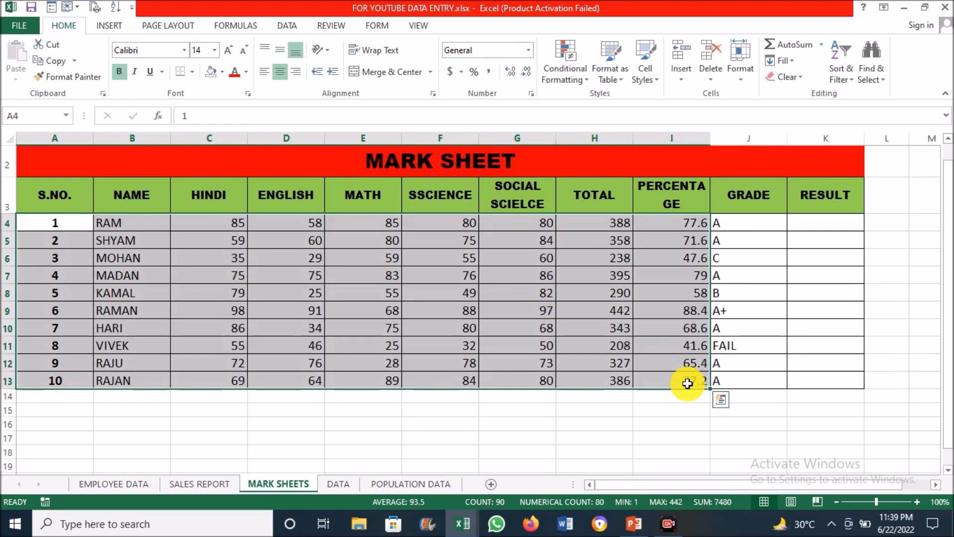
left_click(722, 400)
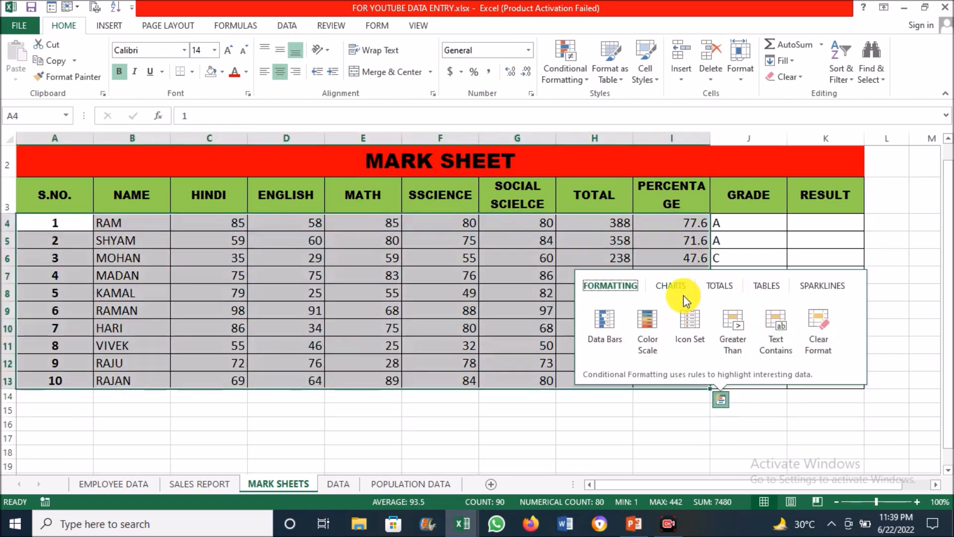
left_click(666, 287)
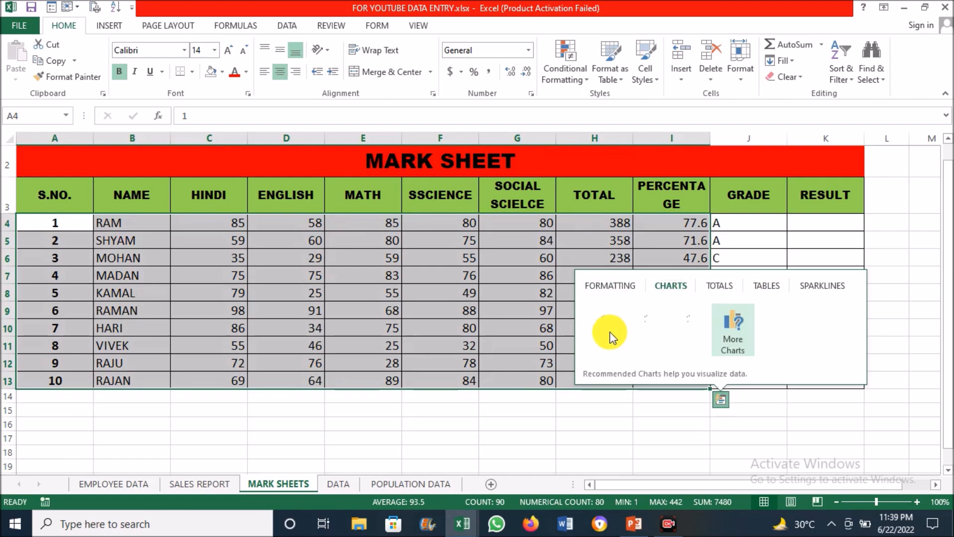
left_click(722, 286)
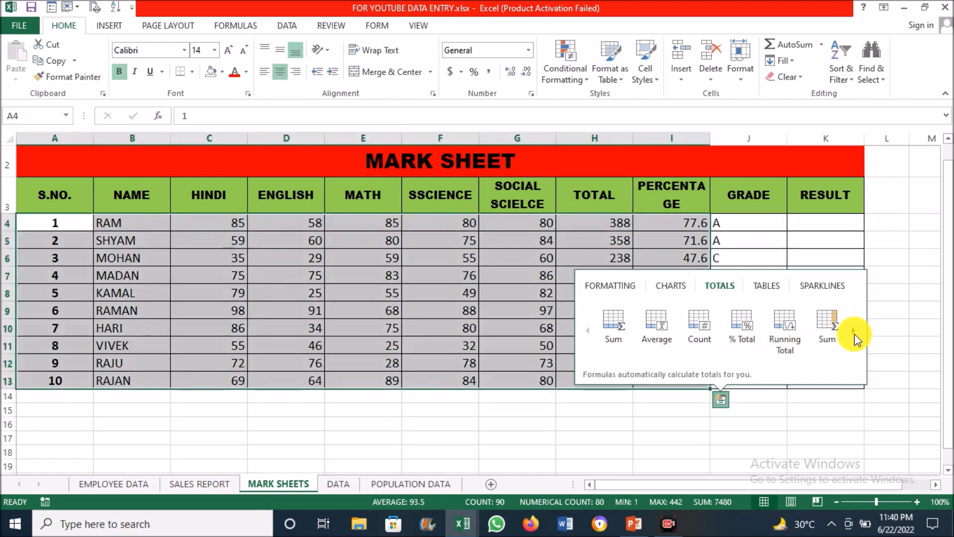
left_click(854, 332)
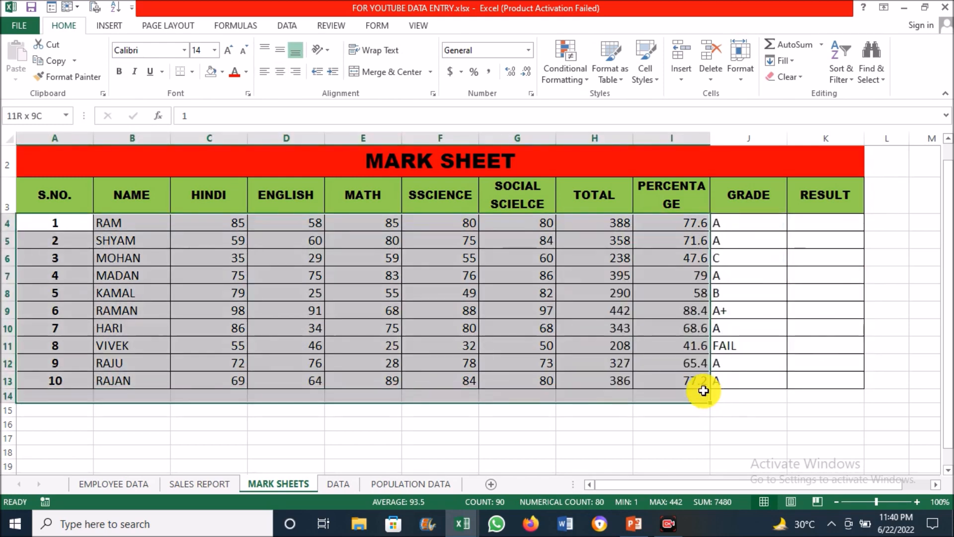
- Reselect A4:I13 and add a % Total row beneath it with Quick Analysis
left_click_drag(702, 391, 699, 382)
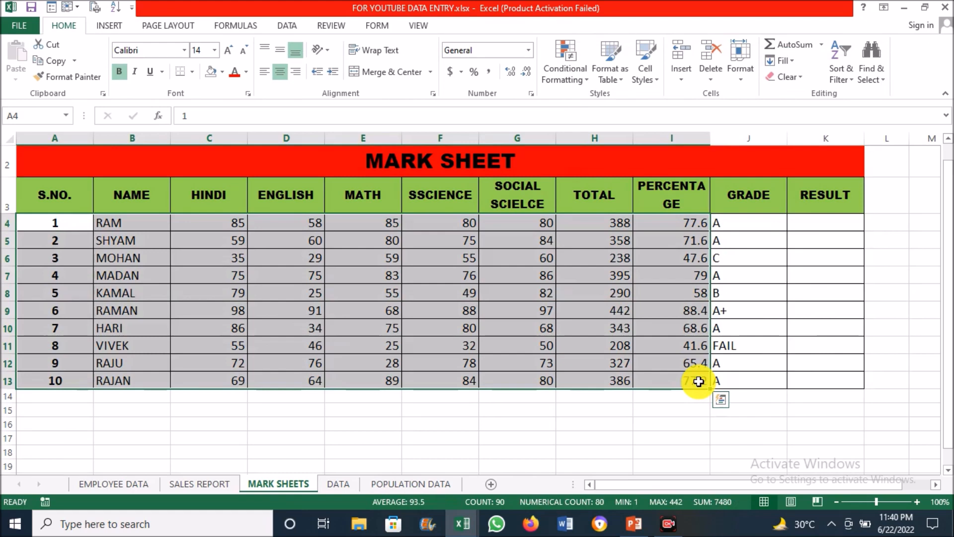
left_click(720, 399)
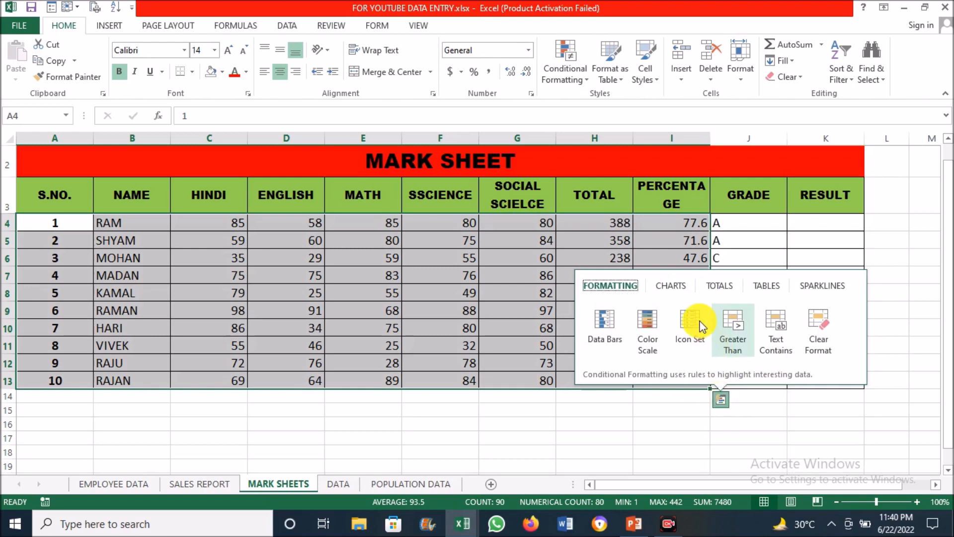
left_click(673, 292)
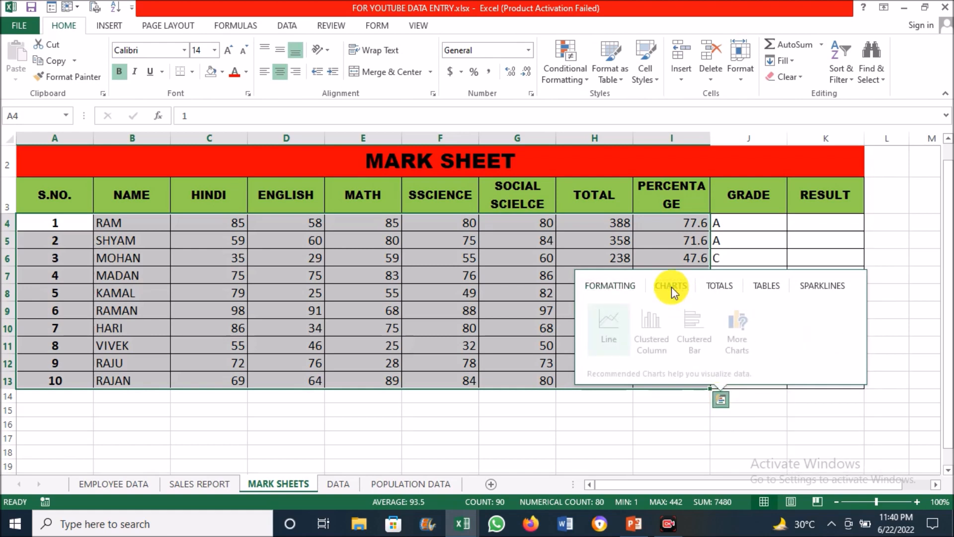
left_click(731, 292)
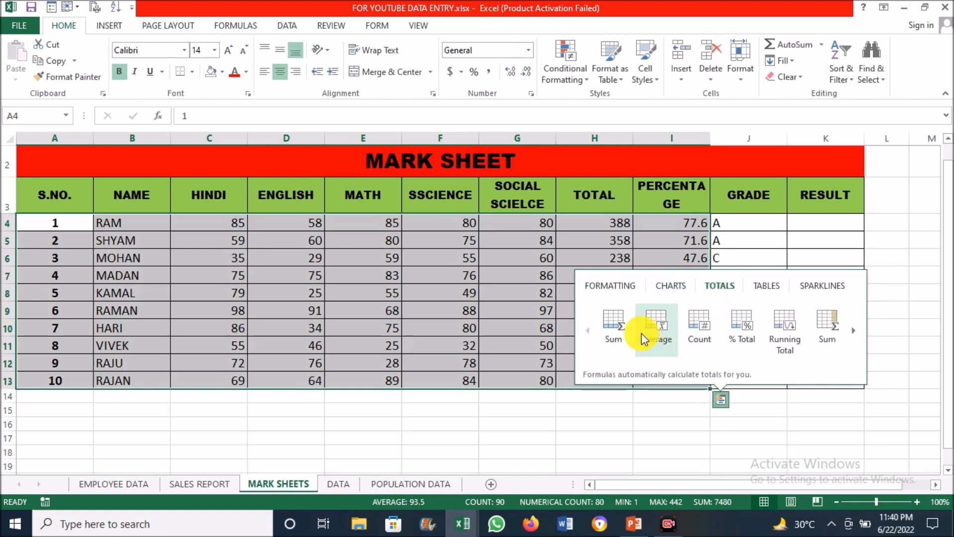
left_click(744, 333)
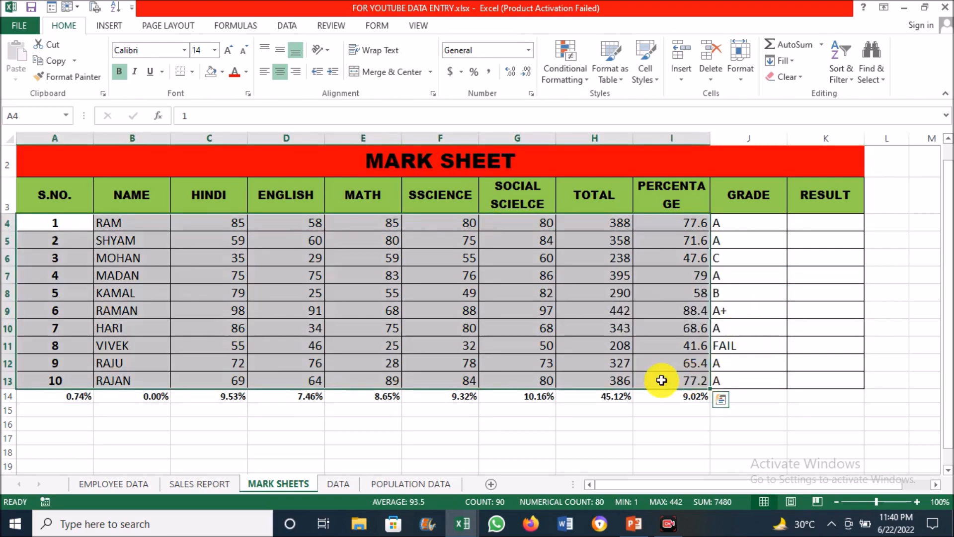
- Check the % Total formulas in row 14 across several columns and the sum formula in the TOTAL column
left_click(64, 396)
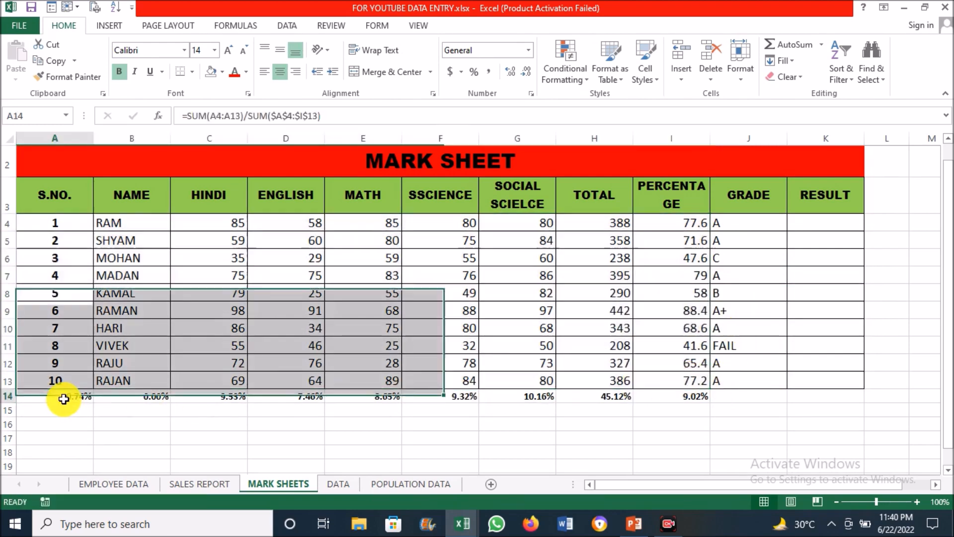
left_click(133, 394)
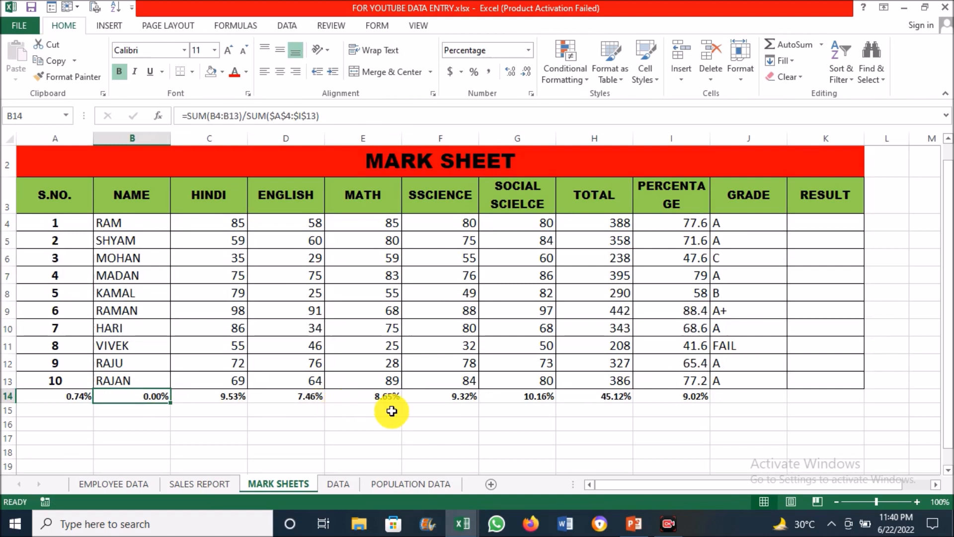
left_click(526, 398)
left_click(638, 396)
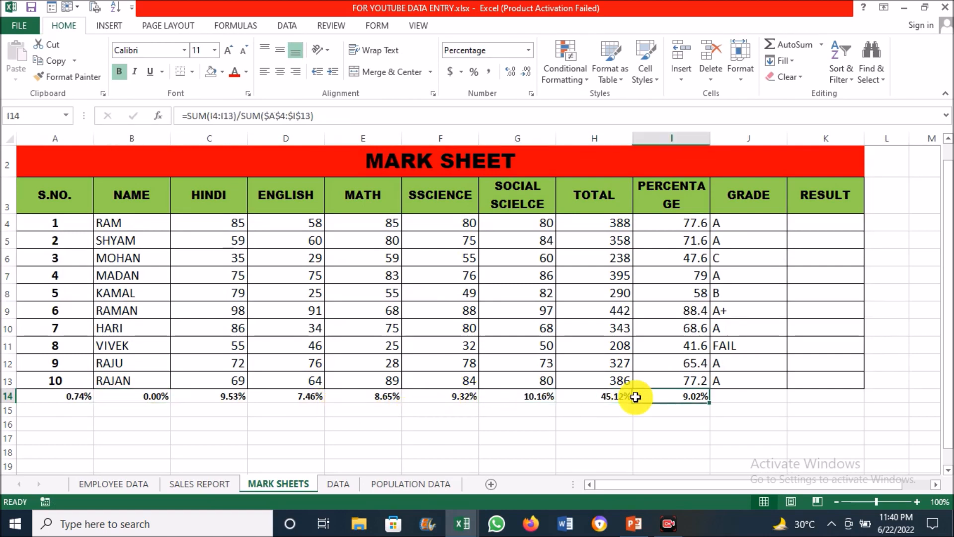
left_click(588, 347)
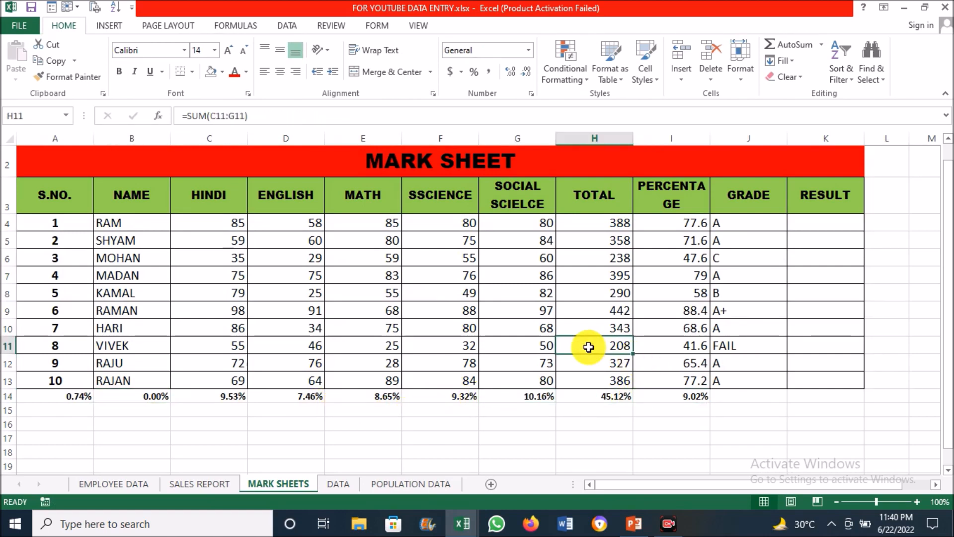
- Undo the % Total row and return to the MARK SHEETS worksheet after a visit to the DATA worksheet
key("ctrl+Page_Up")
left_click(443, 279)
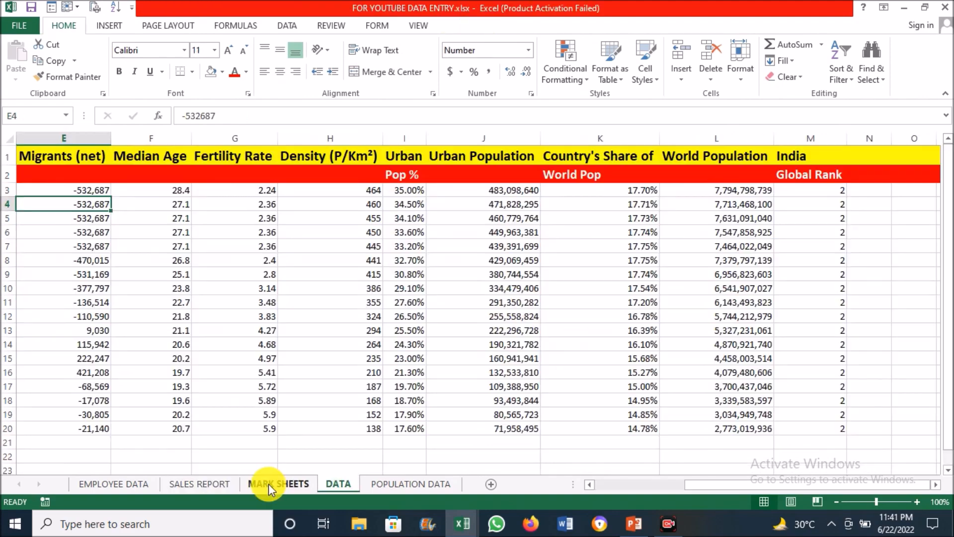
left_click(269, 484)
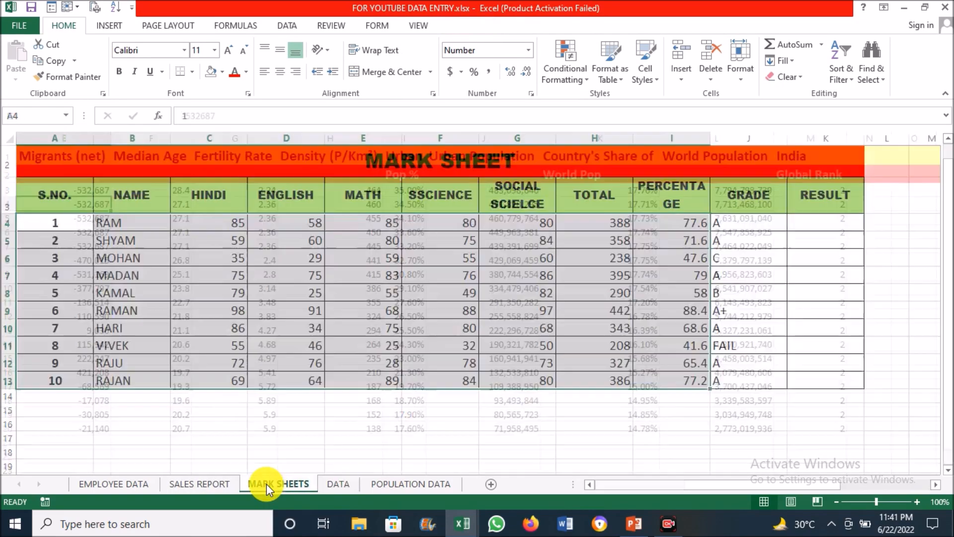
left_click(346, 235)
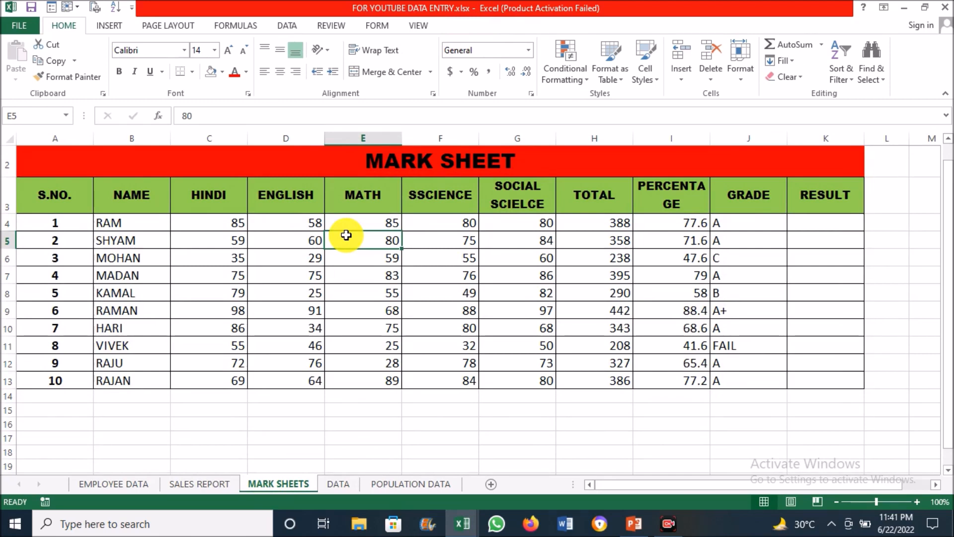
left_click(426, 239)
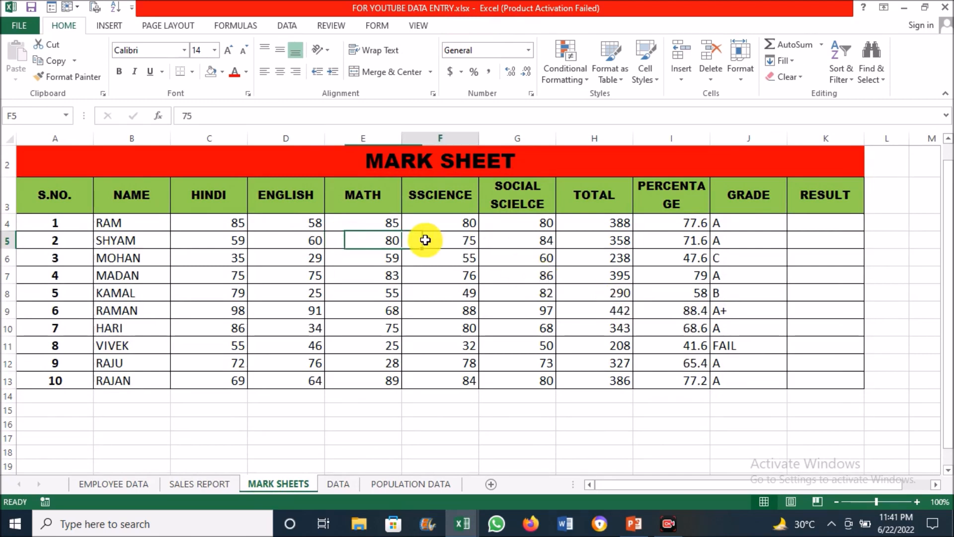
left_click(243, 229)
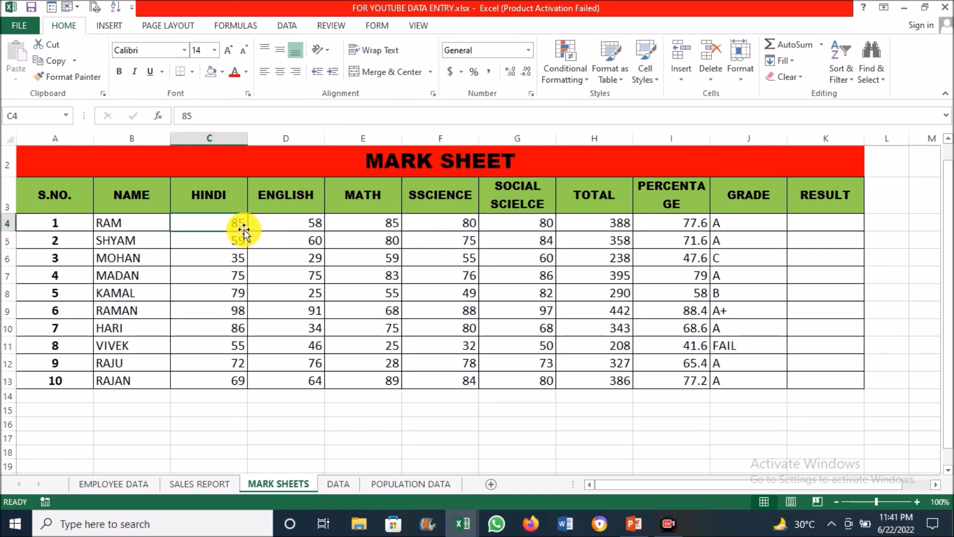
- Total the HINDI marks in C4:C13 with an AutoSum formula in cell C14 and check the formula
double_click(221, 220)
left_click_drag(220, 220, 241, 258)
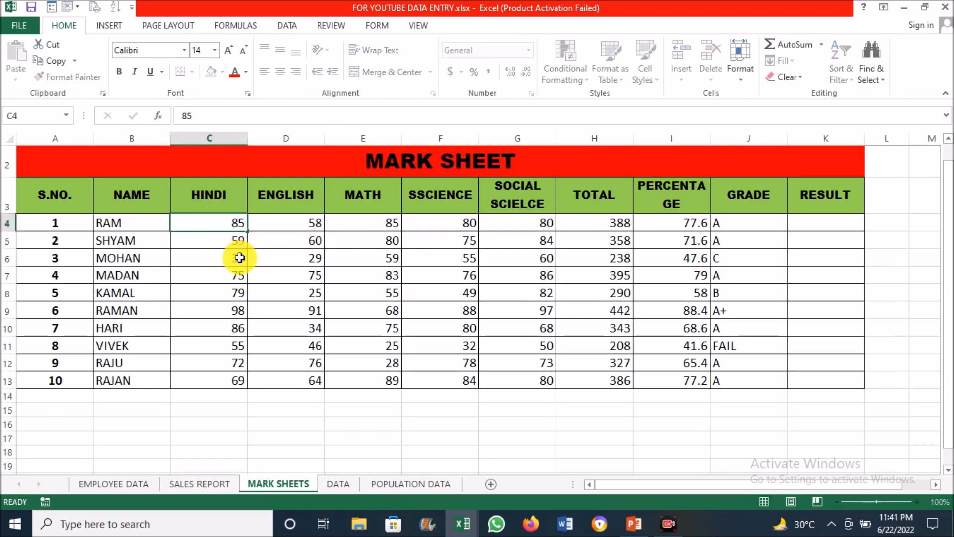
left_click_drag(238, 219, 239, 380)
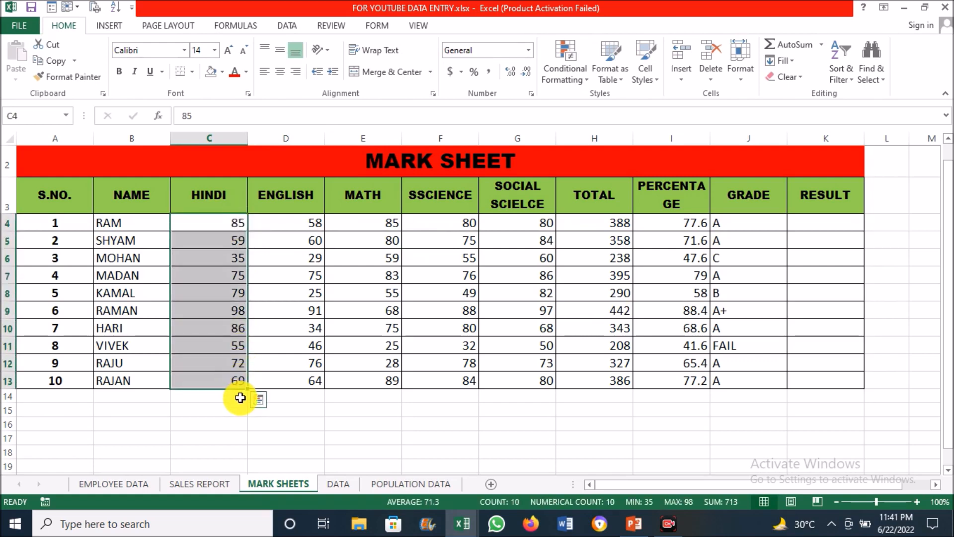
left_click(240, 397)
key("alt+equal")
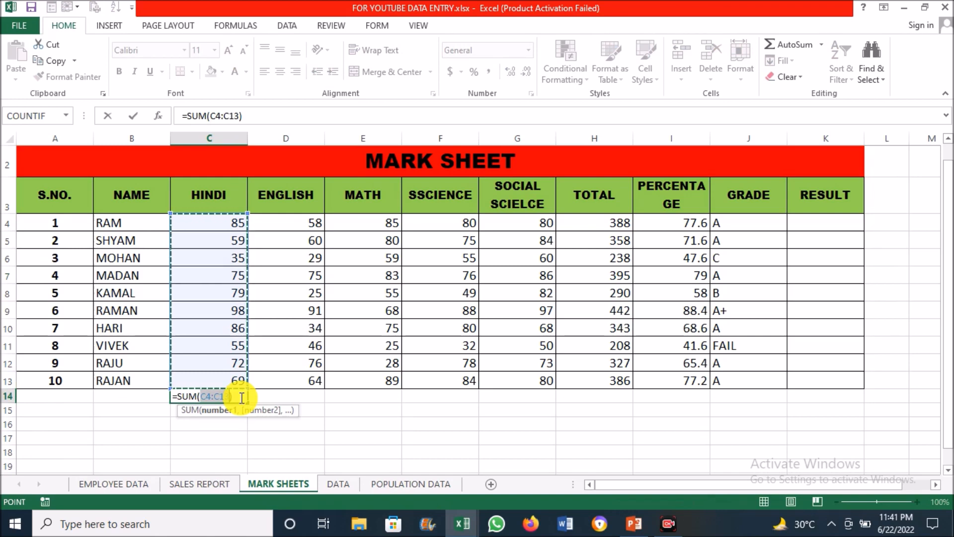
left_click(241, 397)
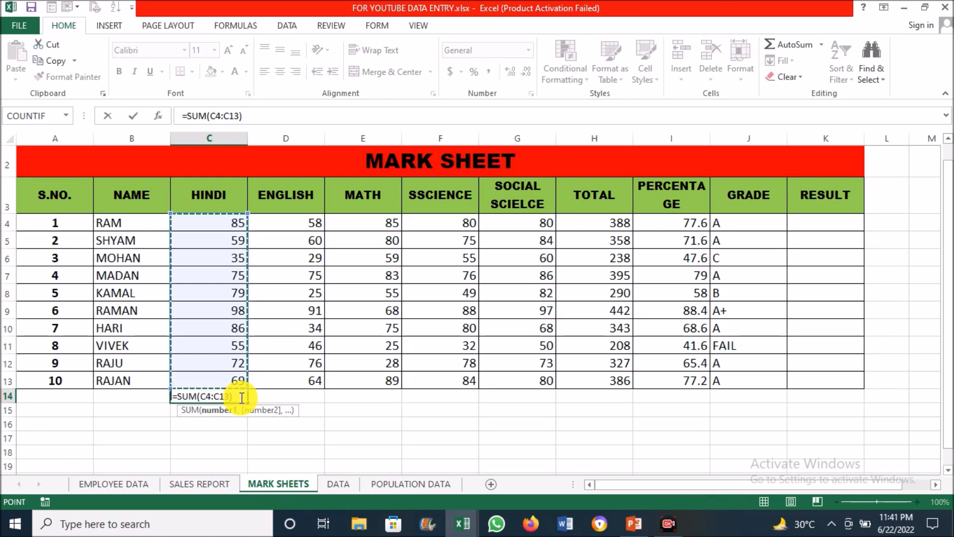
key("Return")
key("Return")
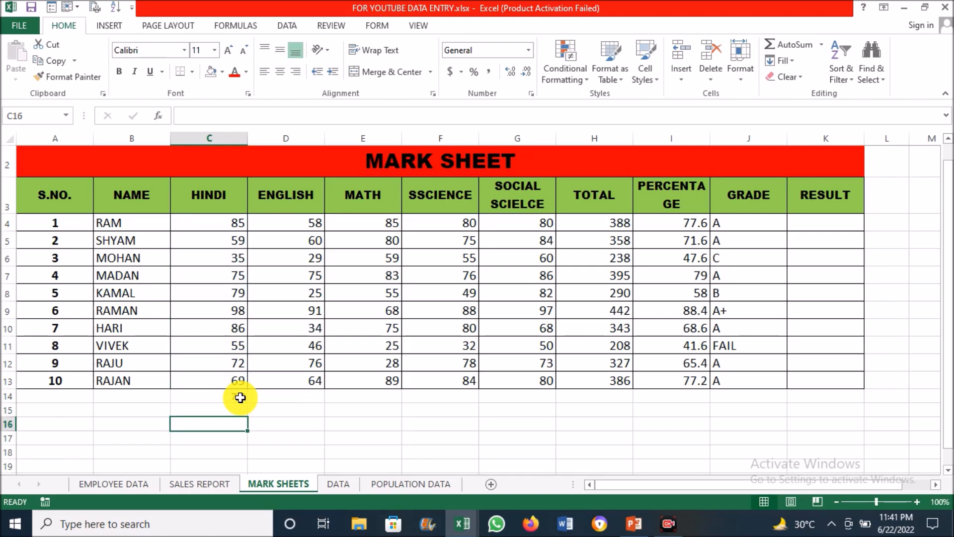
left_click(237, 396)
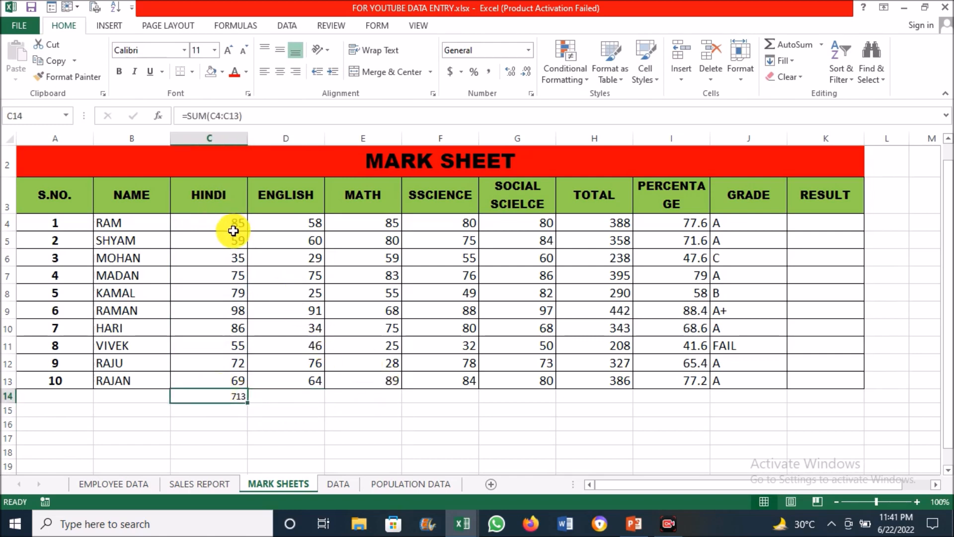
- Select the HINDI marks C4:C13 again to compare their status bar sum with the total in C14
left_click_drag(234, 226, 232, 380)
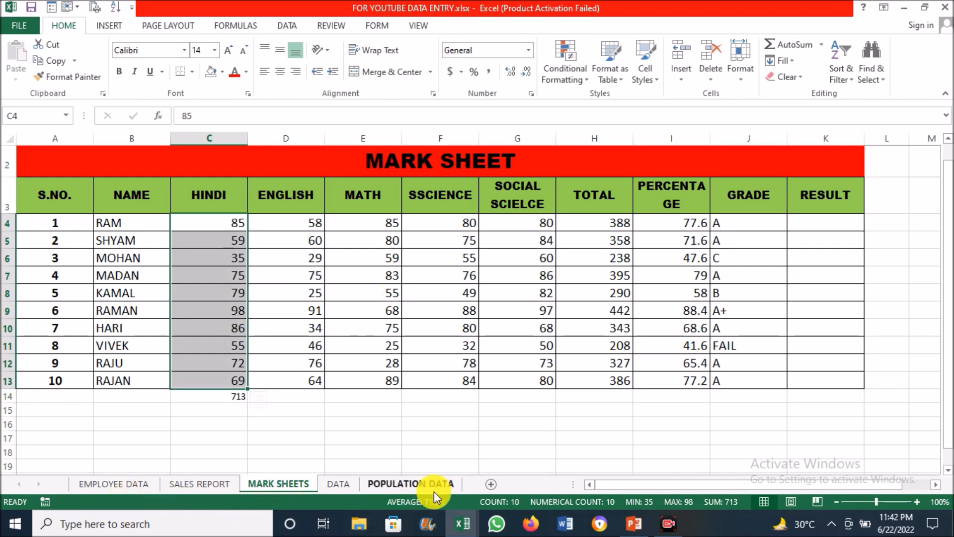
left_click(234, 237)
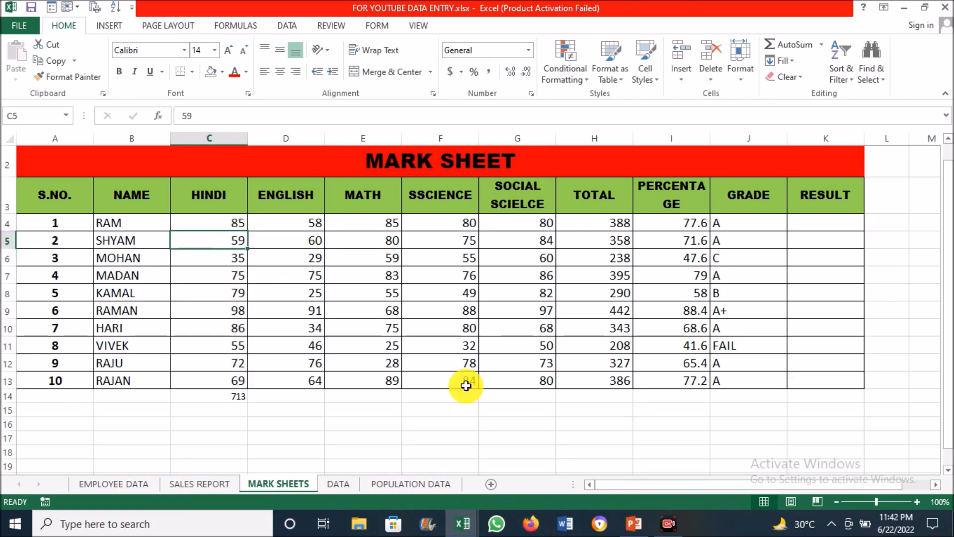
left_click(213, 220)
left_click_drag(212, 220, 232, 381)
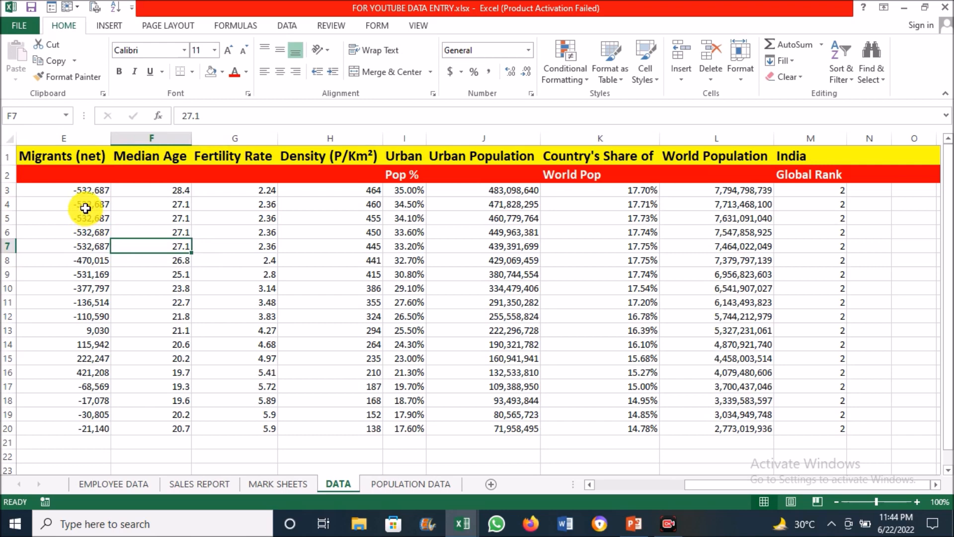
- Copy A52:M59 from the POPULATION DATA worksheet and paste it at A1 of a new worksheet
left_click(83, 206)
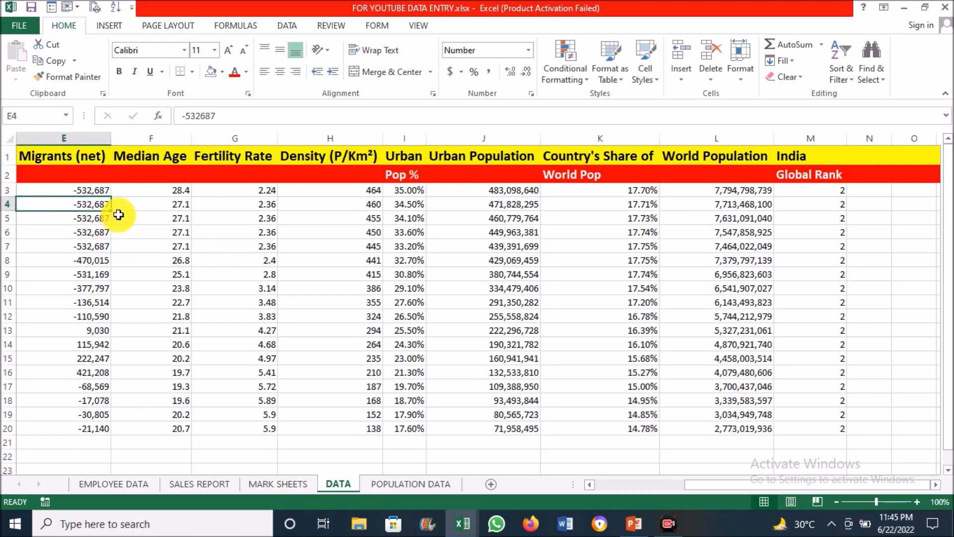
left_click(124, 192)
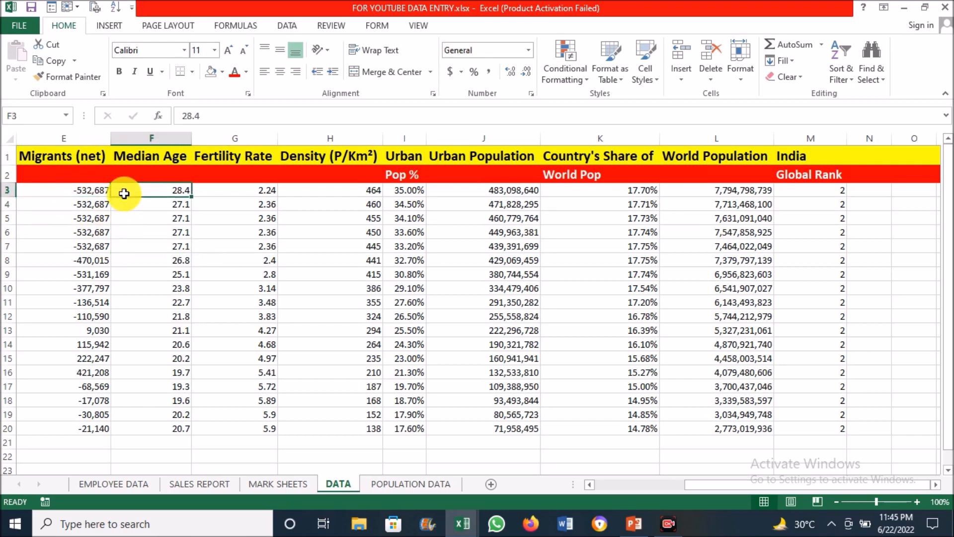
left_click(405, 484)
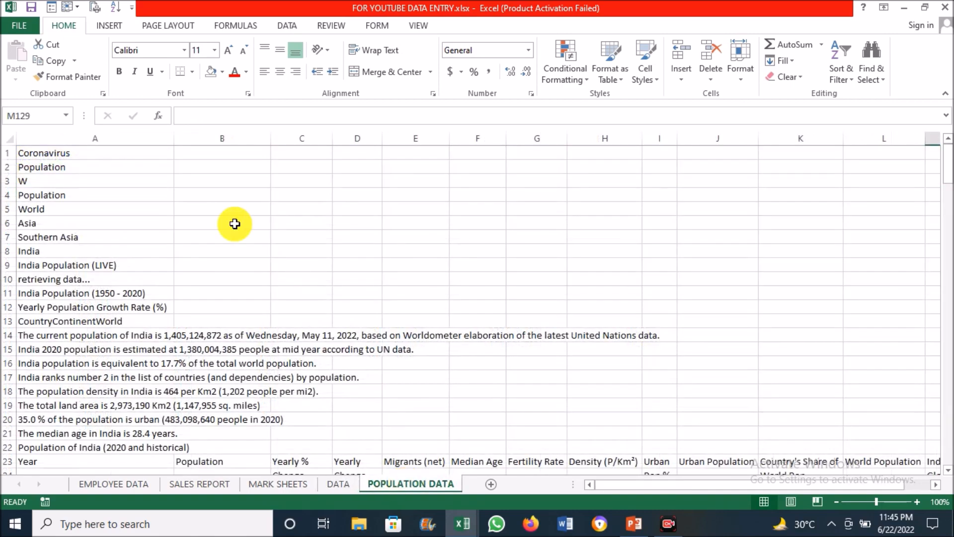
left_click_drag(947, 181, 950, 256)
left_click_drag(56, 195, 806, 292)
key("ctrl+c")
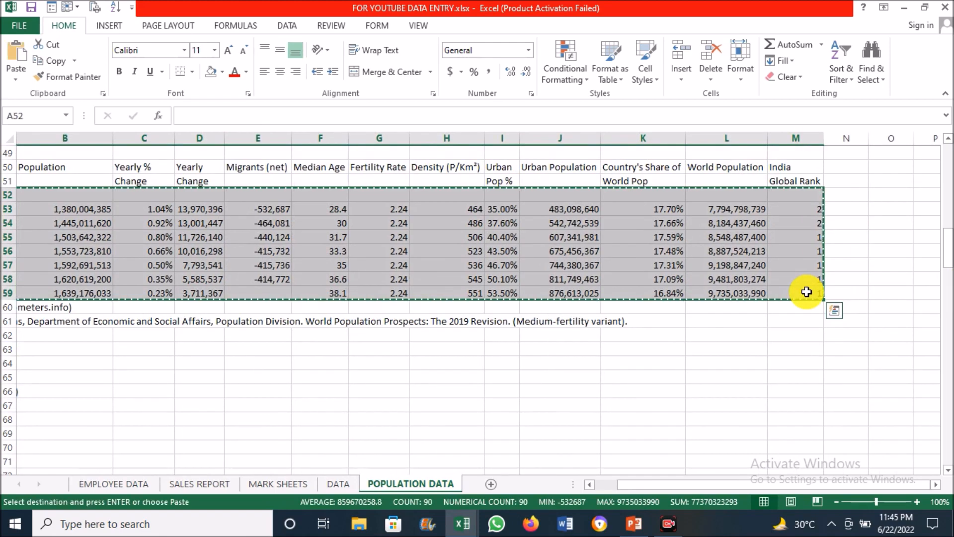
left_click(489, 484)
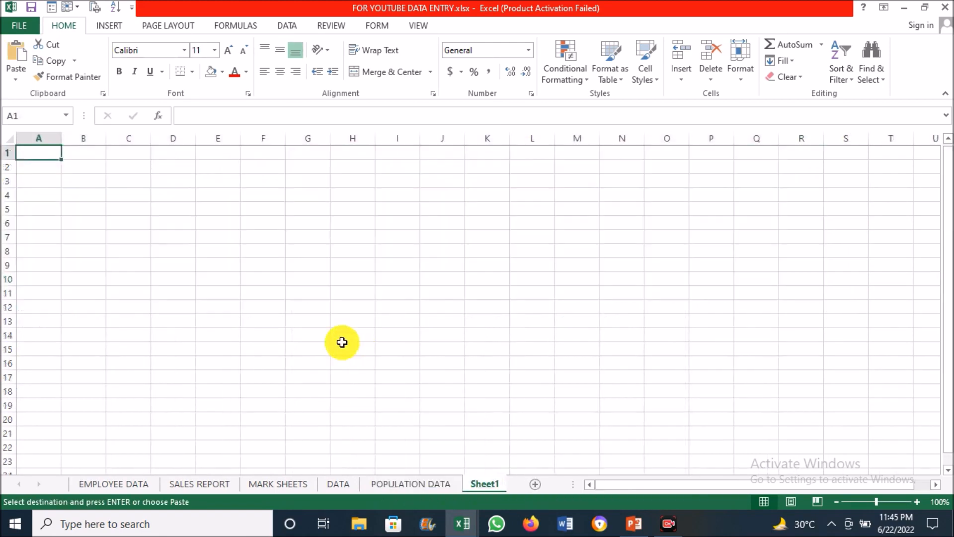
key("ctrl+v")
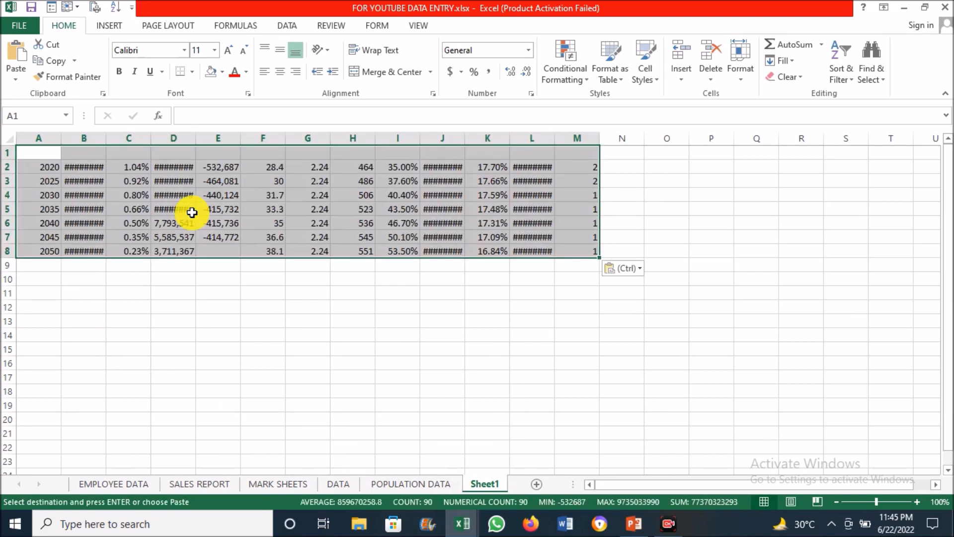
- AutoFit the widths of columns B, C and D one at a time on Sheet1
left_click(245, 197)
left_click(135, 181)
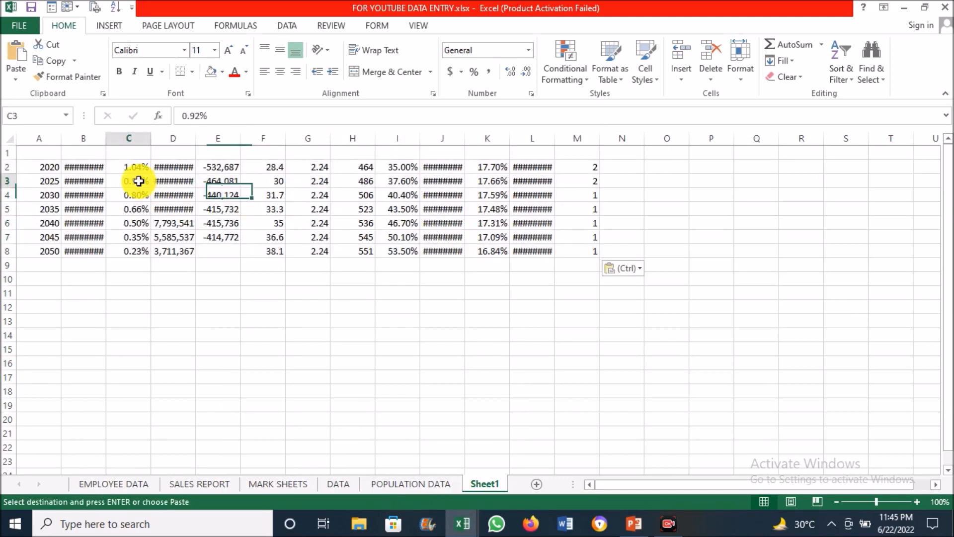
double_click(106, 138)
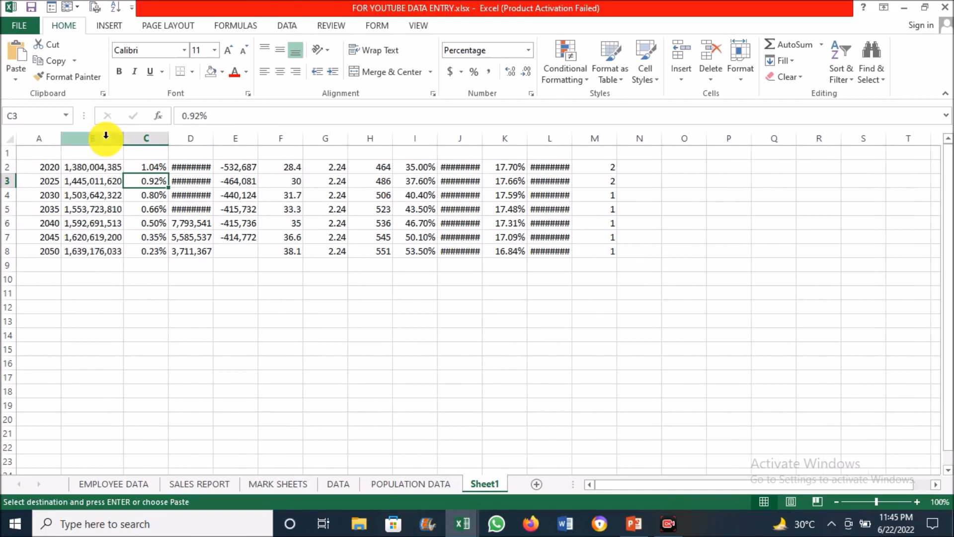
double_click(169, 138)
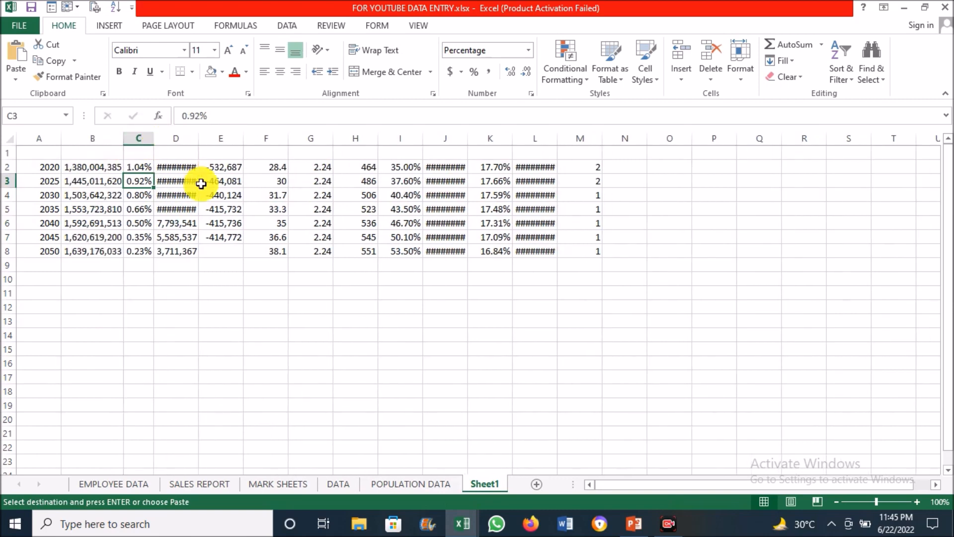
double_click(199, 141)
left_click(198, 208)
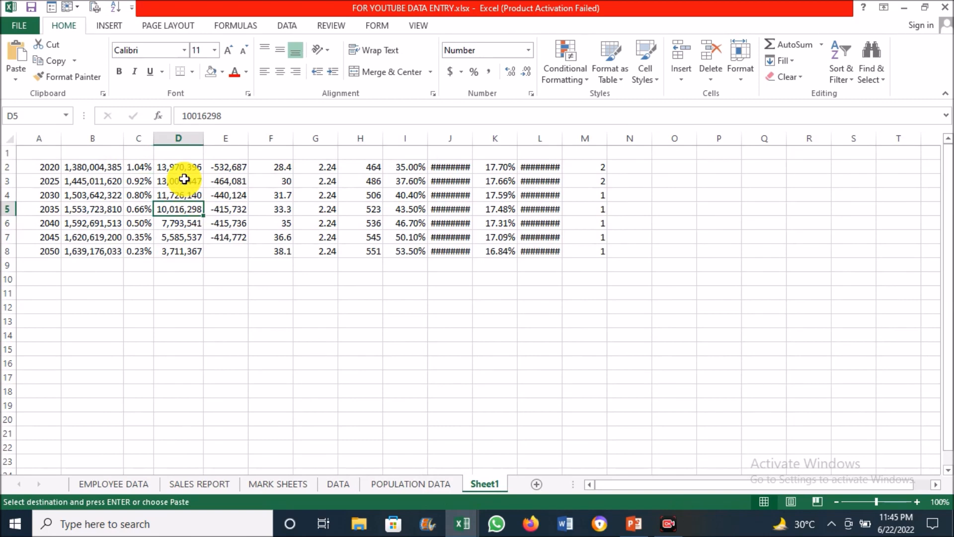
- Undo the three column width changes on Sheet1
key("ctrl+z")
key("ctrl+z")
key("ctrl+z")
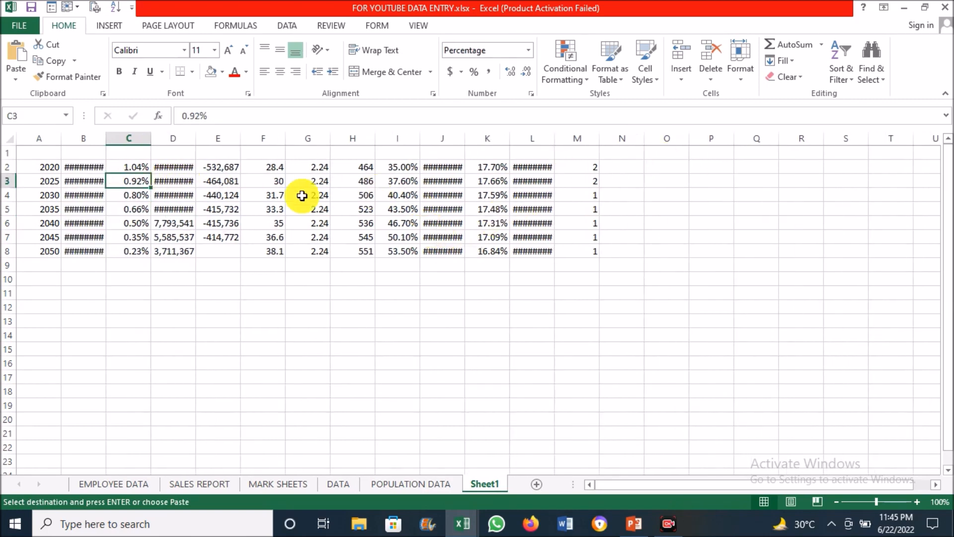
left_click(132, 208)
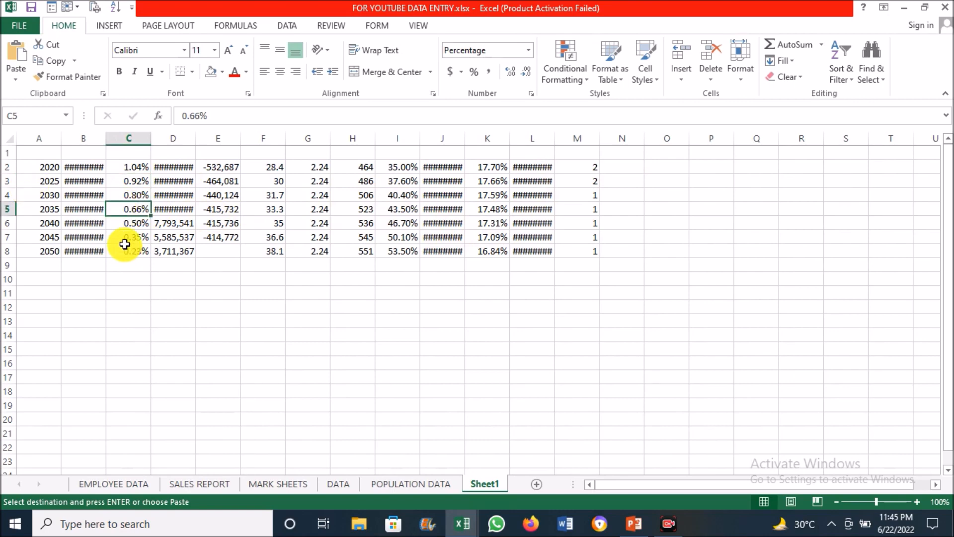
left_click_drag(34, 155, 790, 306)
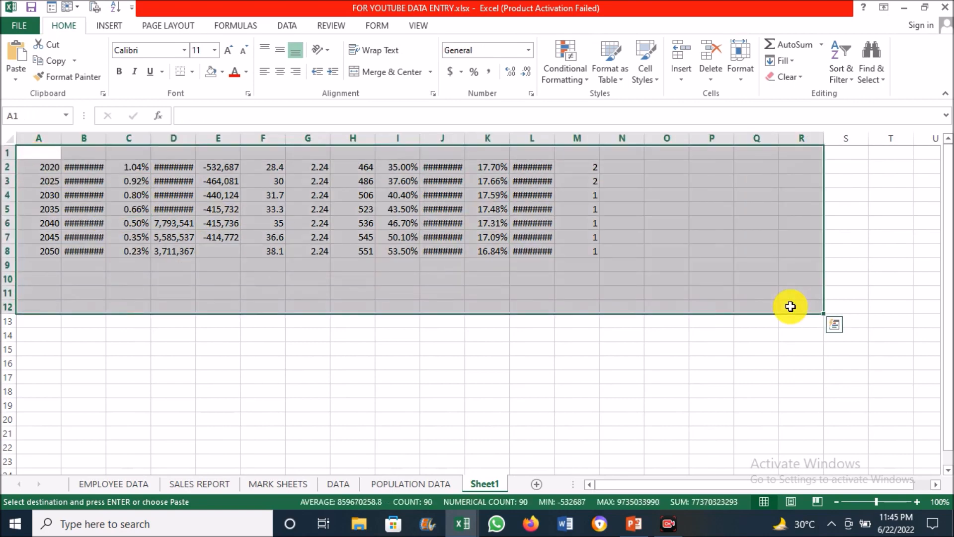
left_click(471, 232)
left_click(280, 210)
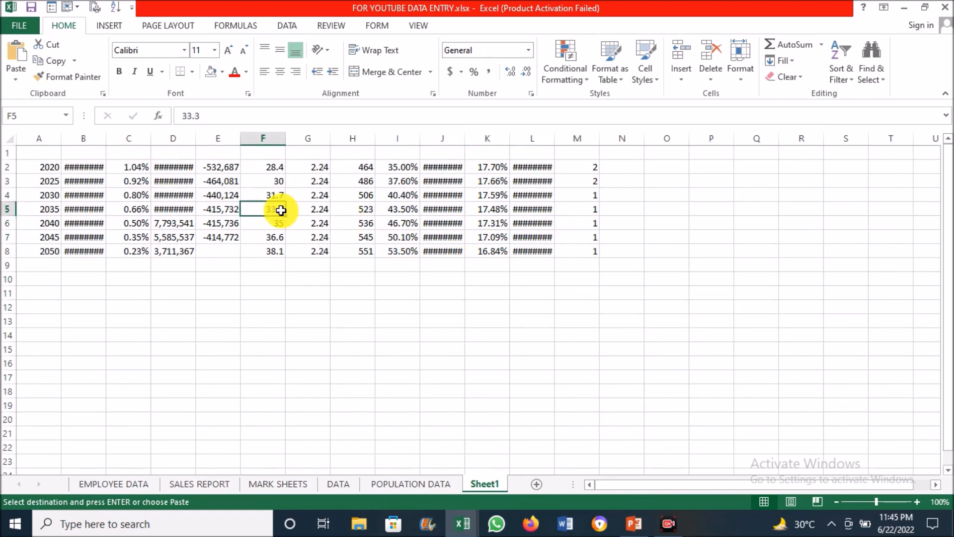
left_click(81, 183)
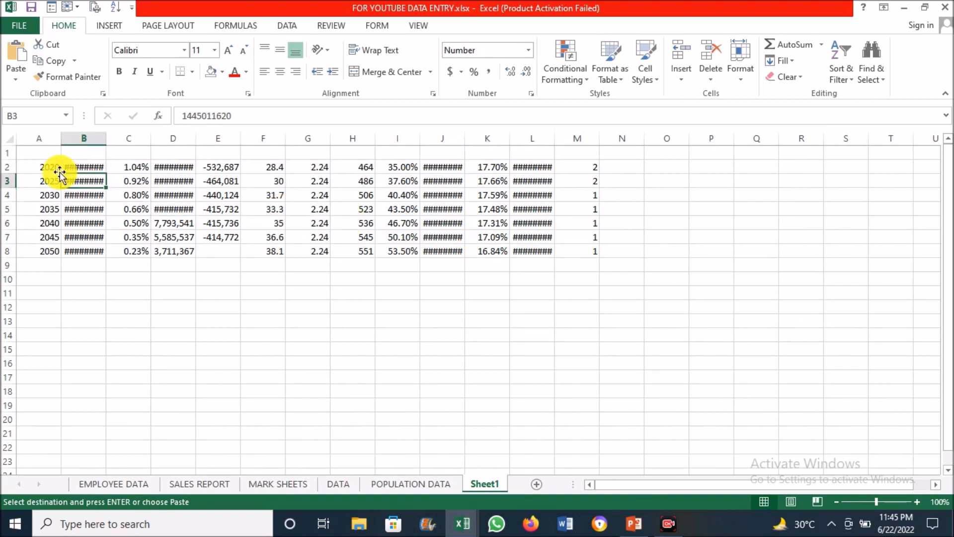
left_click(55, 168)
left_click(113, 169)
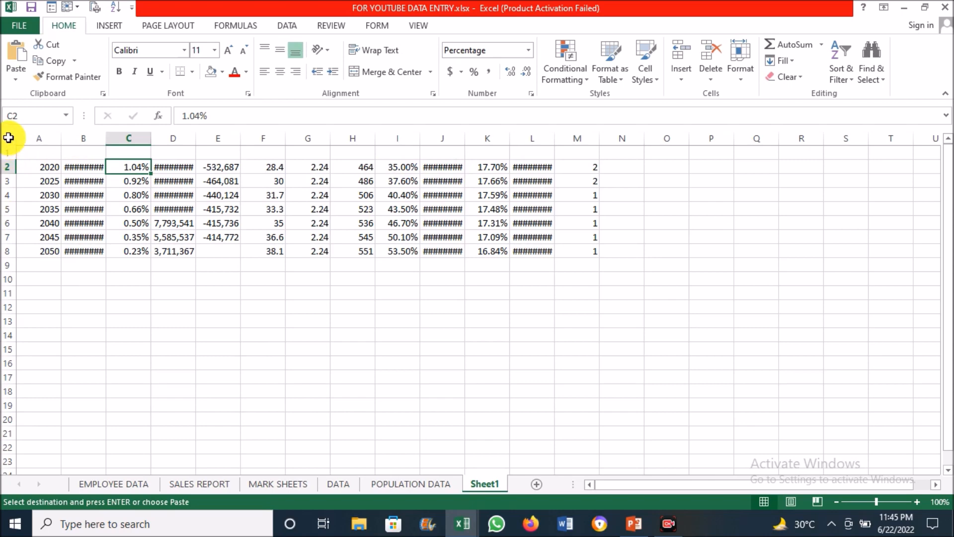
- Select all of Sheet1 and AutoFit every column's width at once
left_click(9, 138)
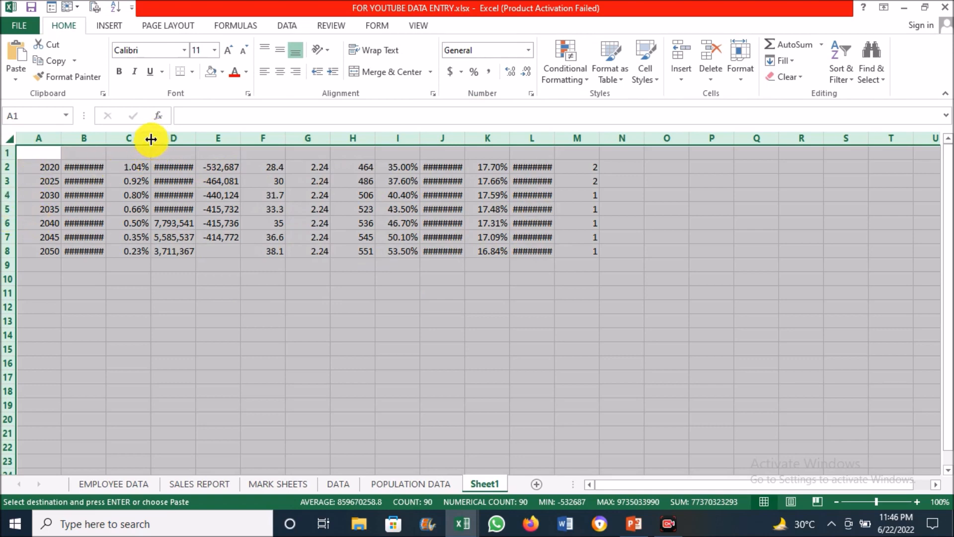
double_click(284, 141)
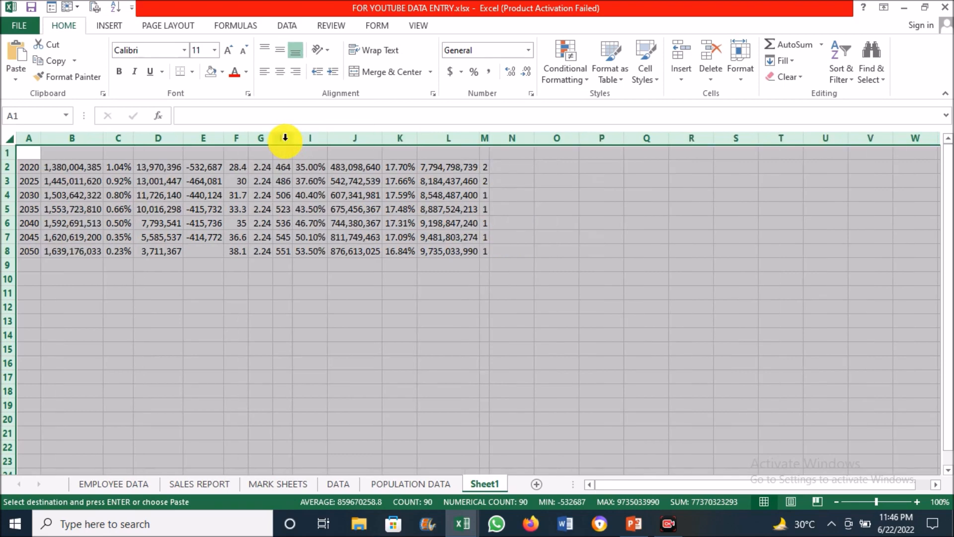
left_click(134, 181)
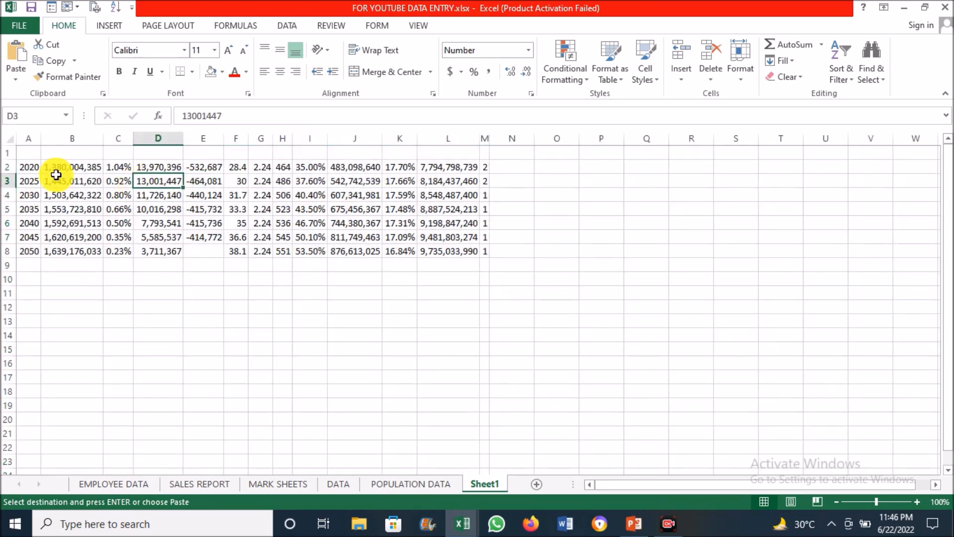
- Look over the values across the resized columns of the pasted population table
left_click(48, 172)
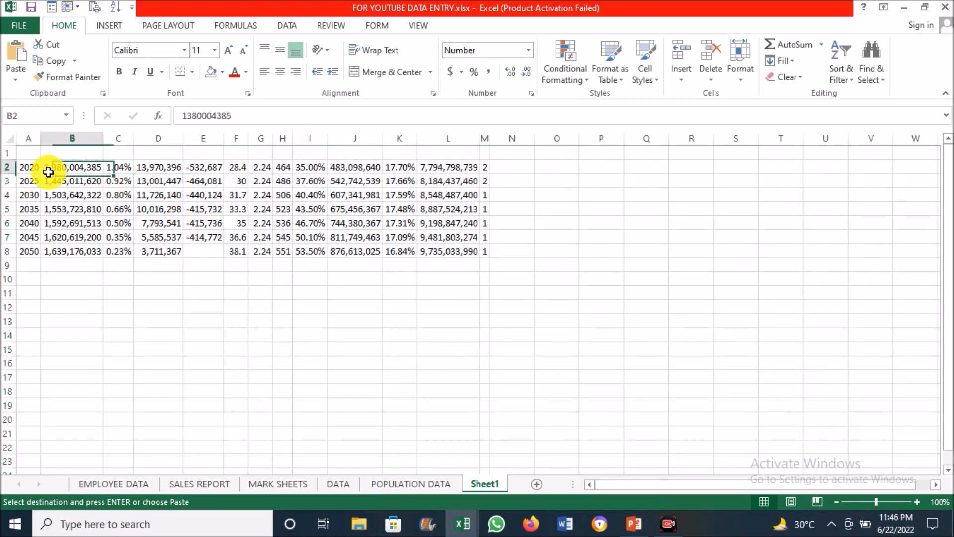
left_click(151, 176)
left_click(318, 206)
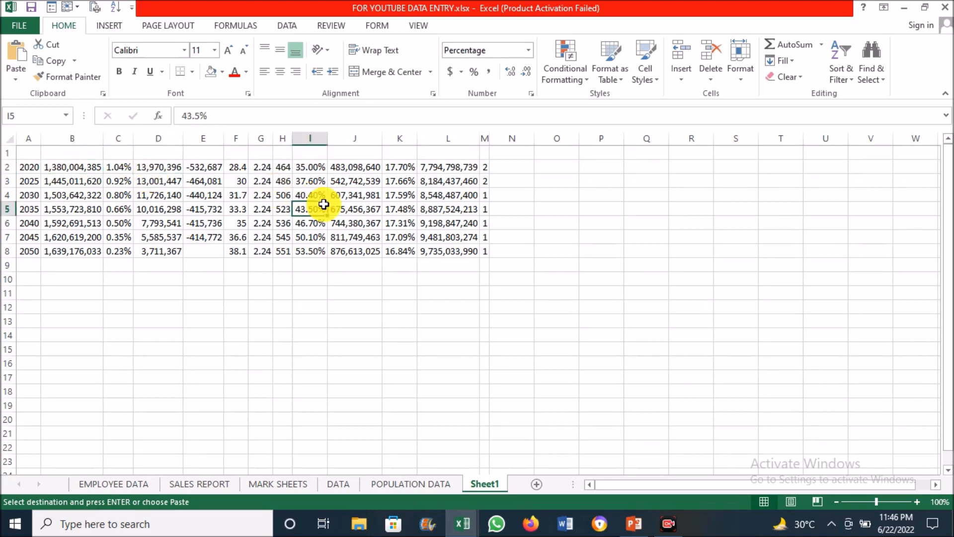
left_click(438, 240)
left_click(258, 238)
left_click(121, 250)
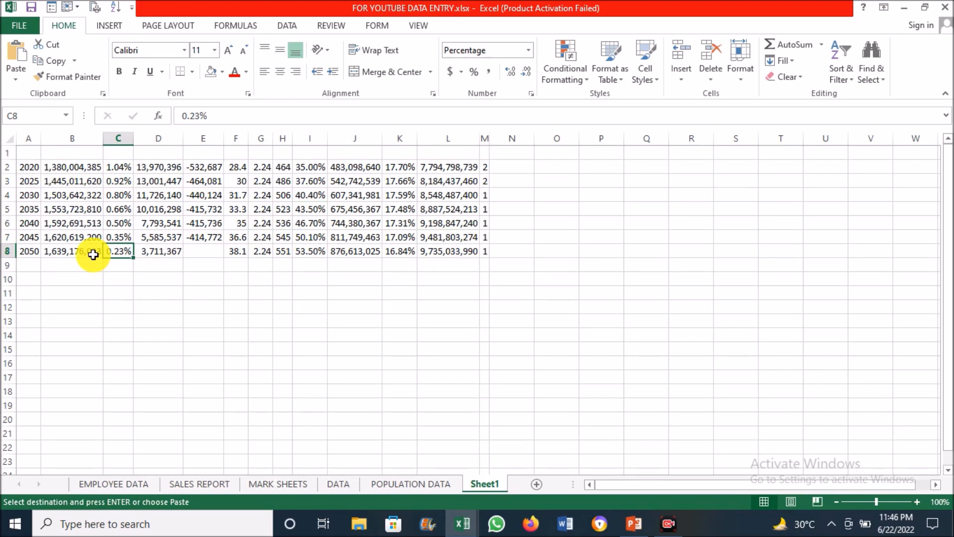
left_click(7, 238)
left_click(94, 205)
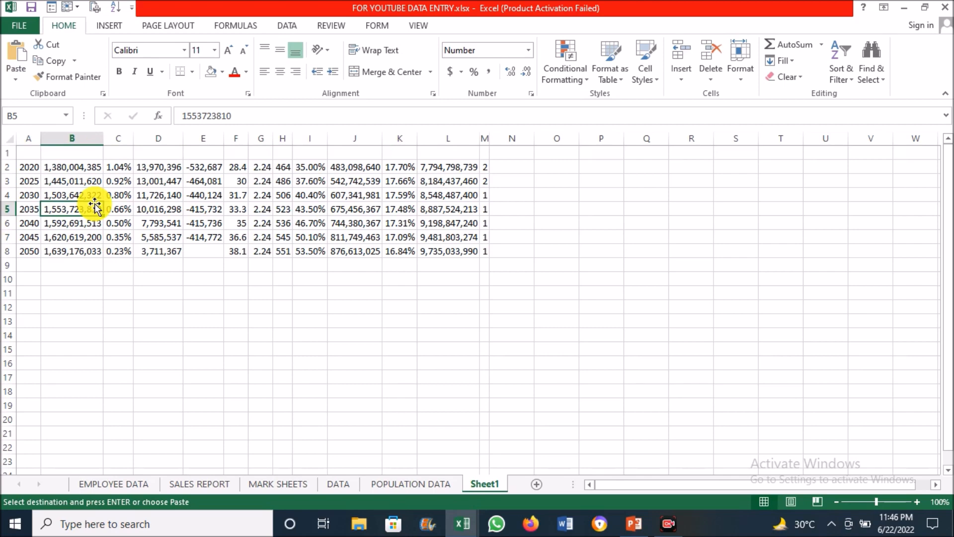
left_click(248, 218)
left_click(510, 260)
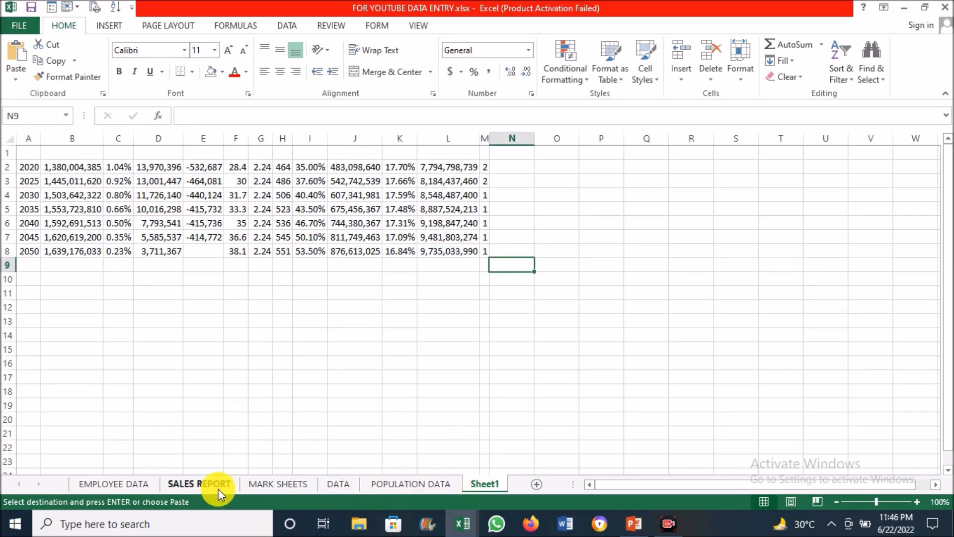
- Switch to the EMPLOYEE DATA worksheet and select cell B4
left_click(124, 486)
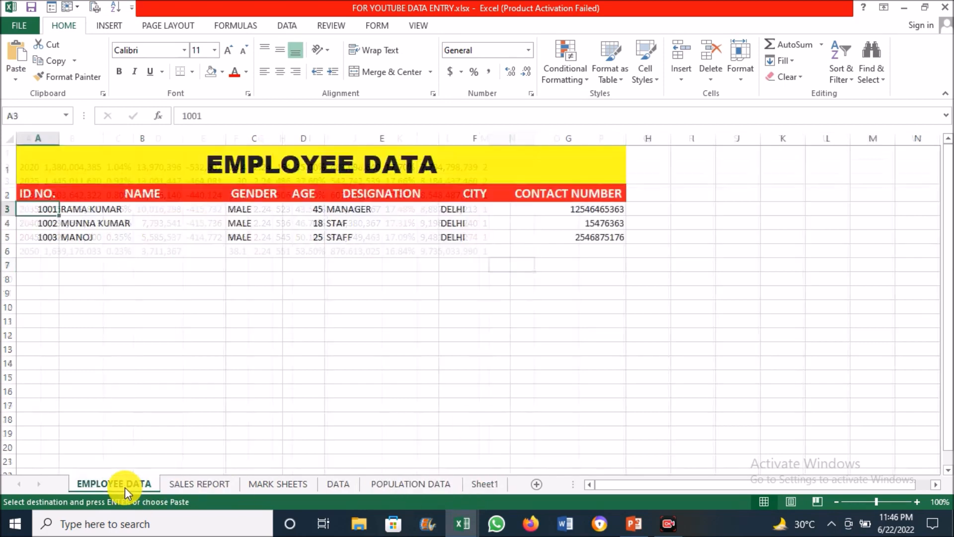
left_click(321, 279)
left_click(224, 224)
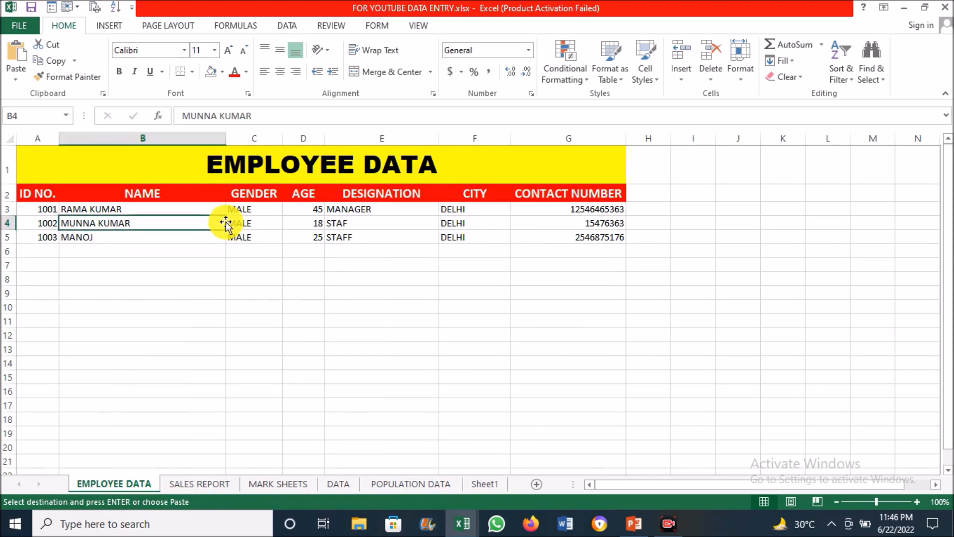